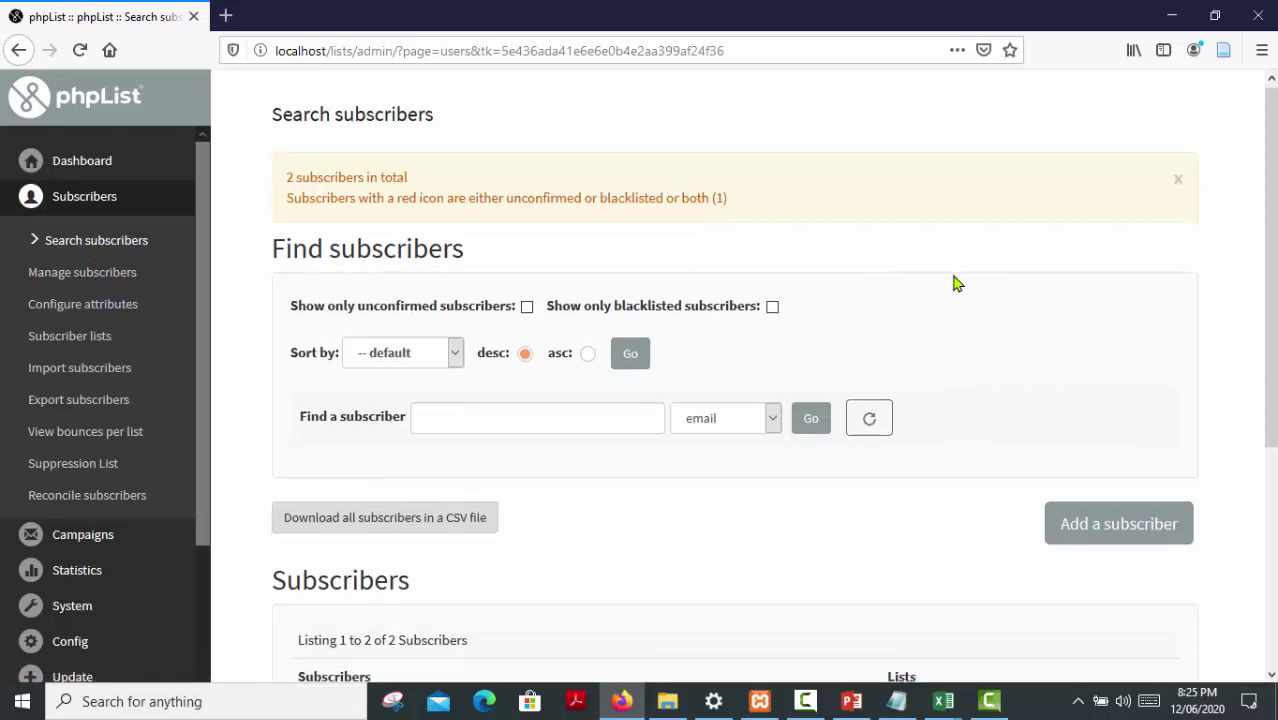
# Scroll down to the Search subscribers listing, which shows 2 subscribers in total
pyautogui.scroll(-2, 960, 290)
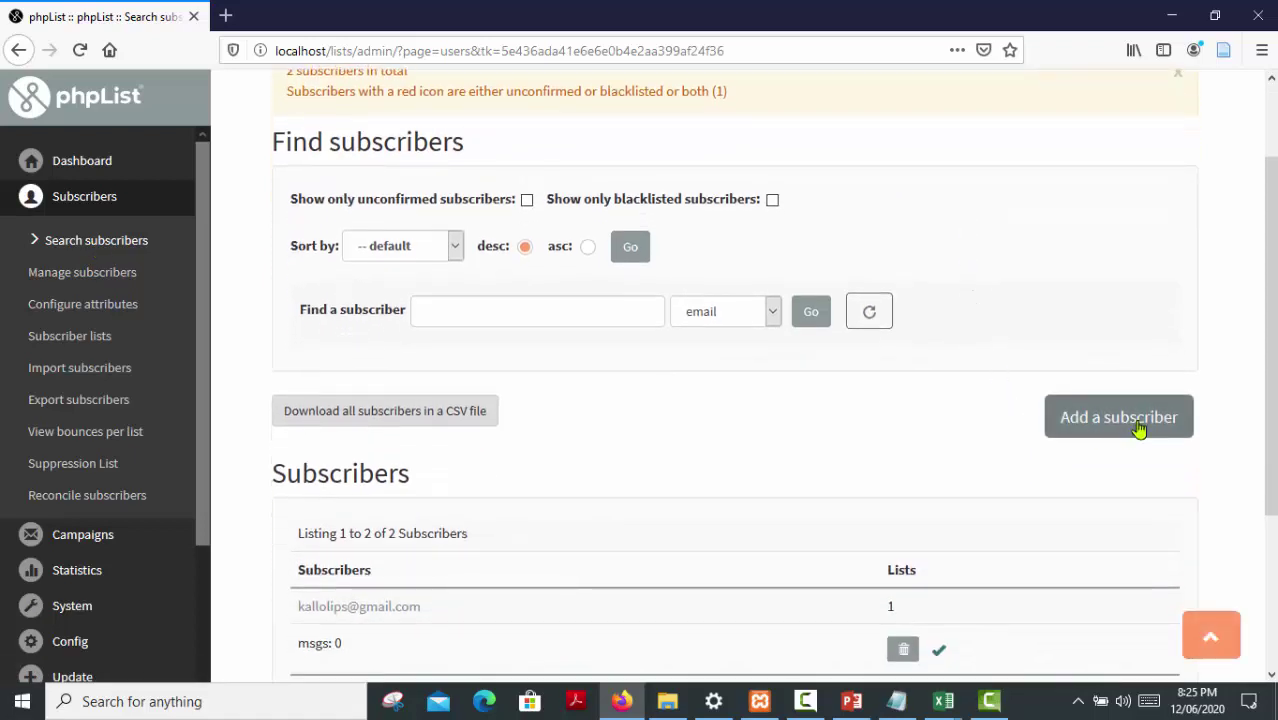
# Start a new subscriber and enter the new subscriber's e-mail address
pyautogui.click(1108, 425)
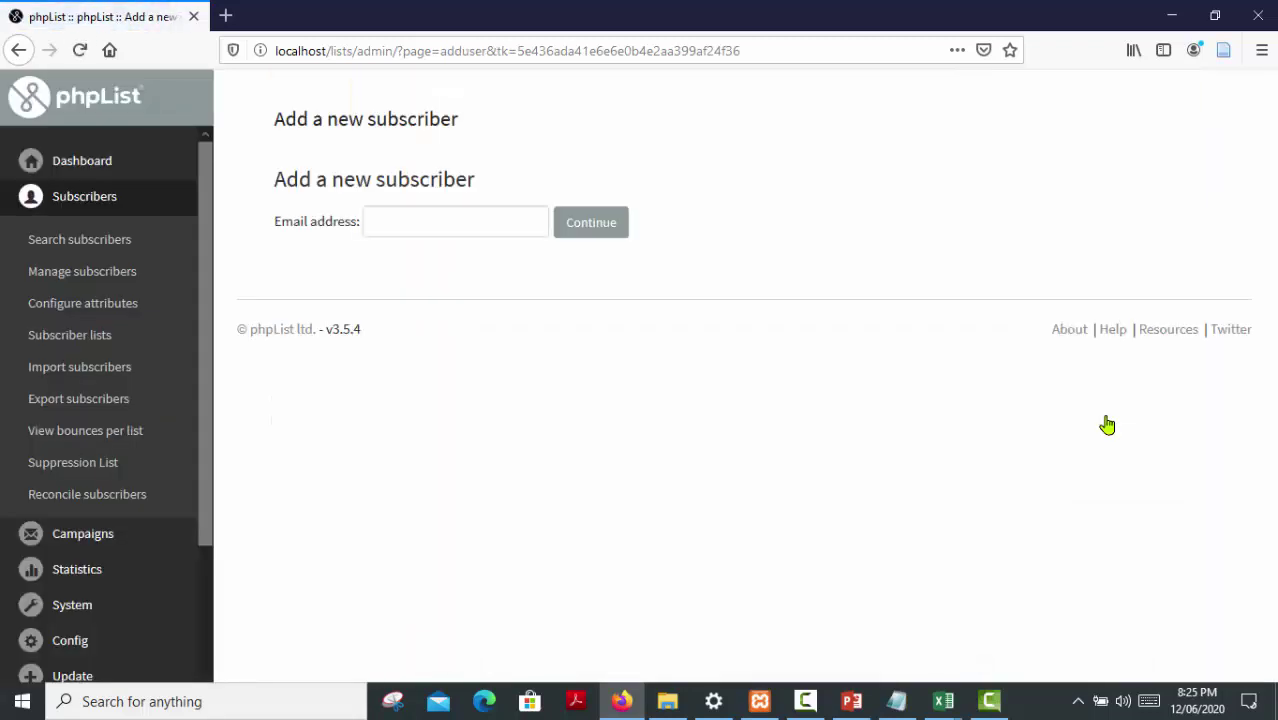
pyautogui.click(387, 224)
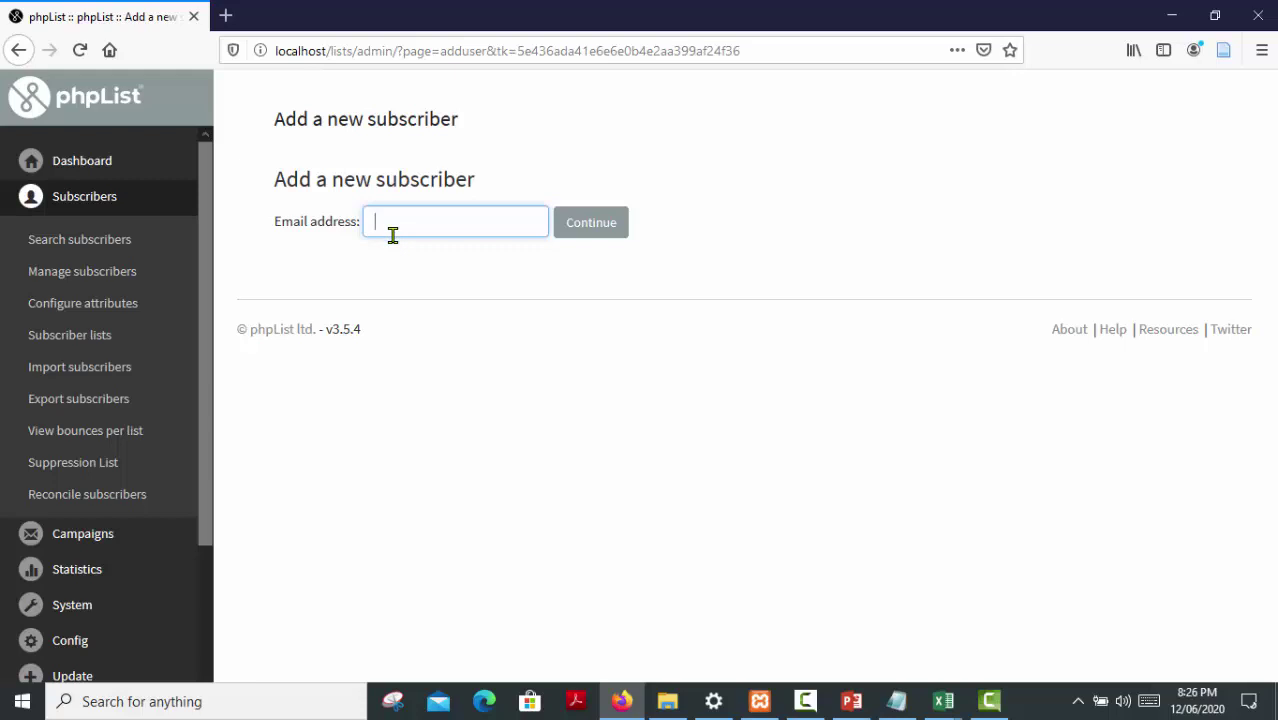
# Create subscriber ID 2, review its profile details, and view its list memberships
pyautogui.click(580, 238)
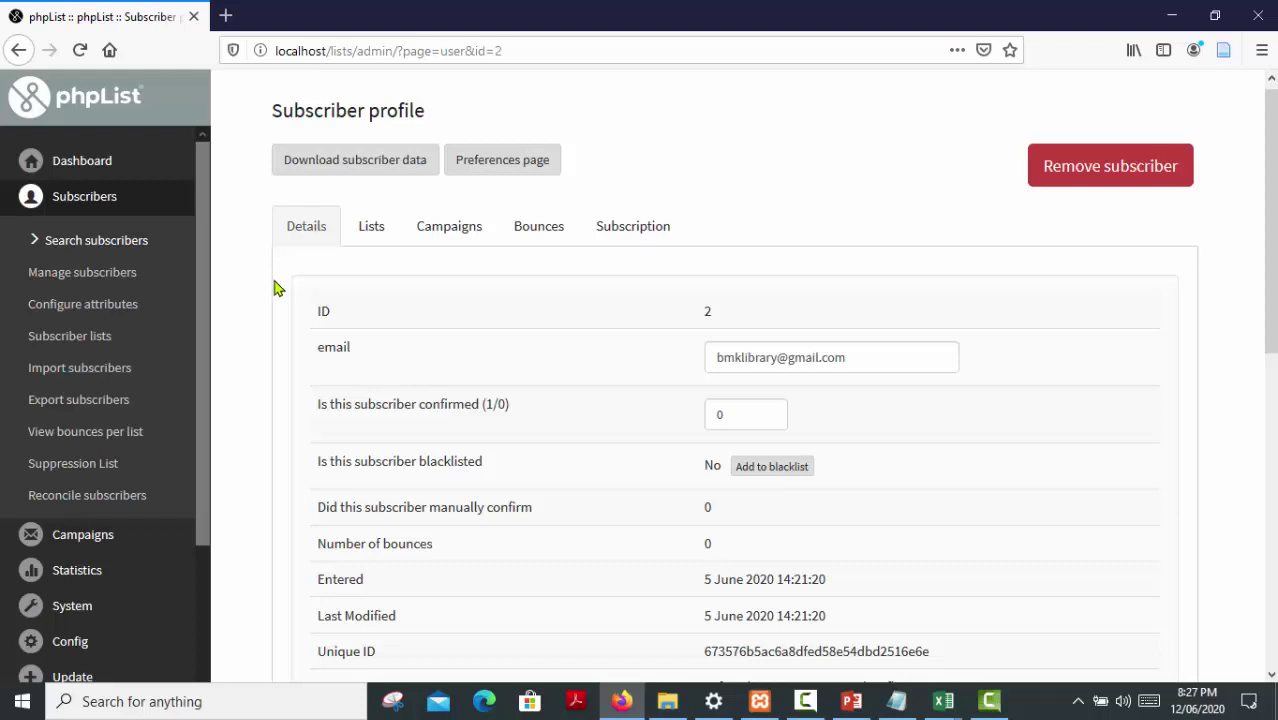
pyautogui.scroll(-1, 370, 308)
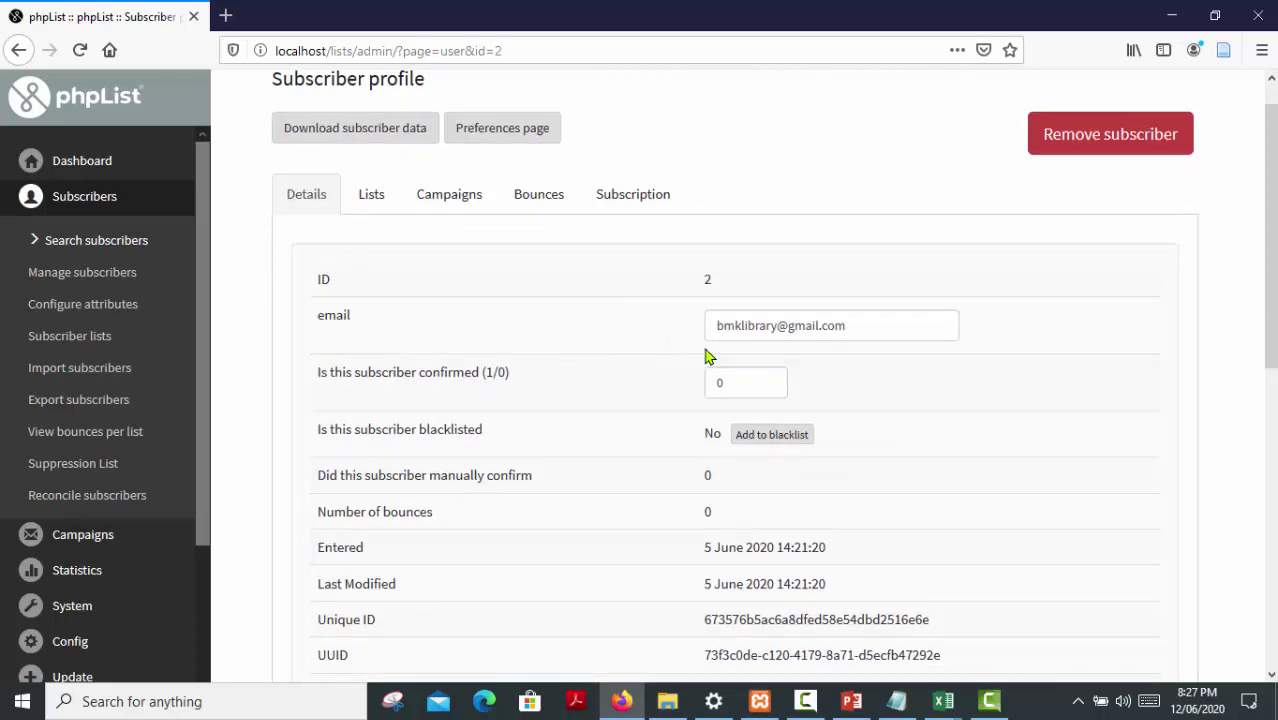
pyautogui.scroll(-2, 707, 362)
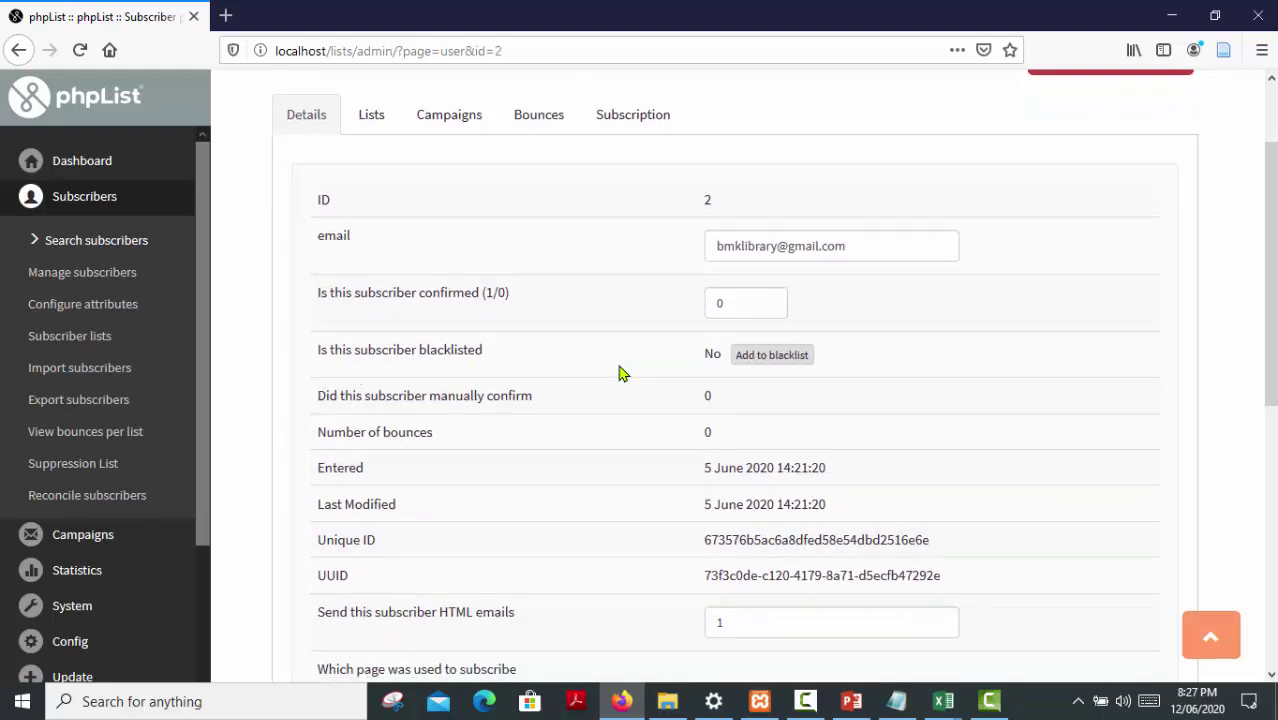
pyautogui.scroll(-2, 736, 405)
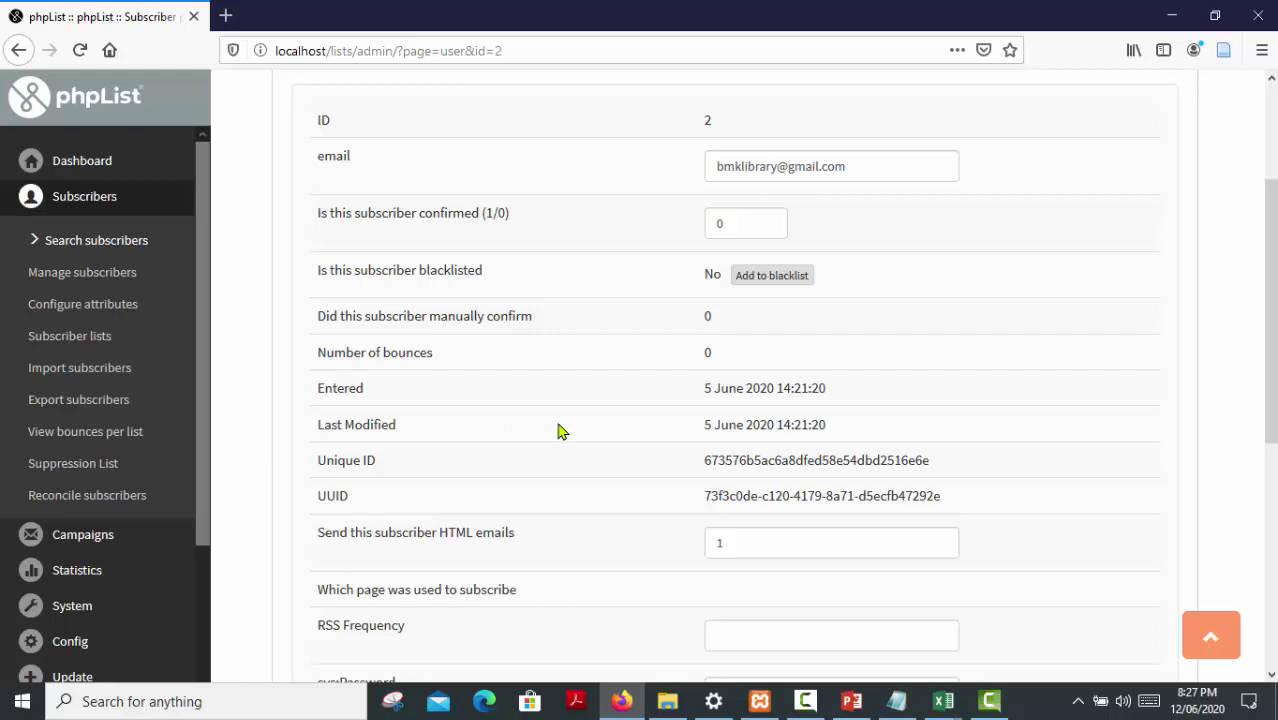
pyautogui.scroll(-4, 571, 428)
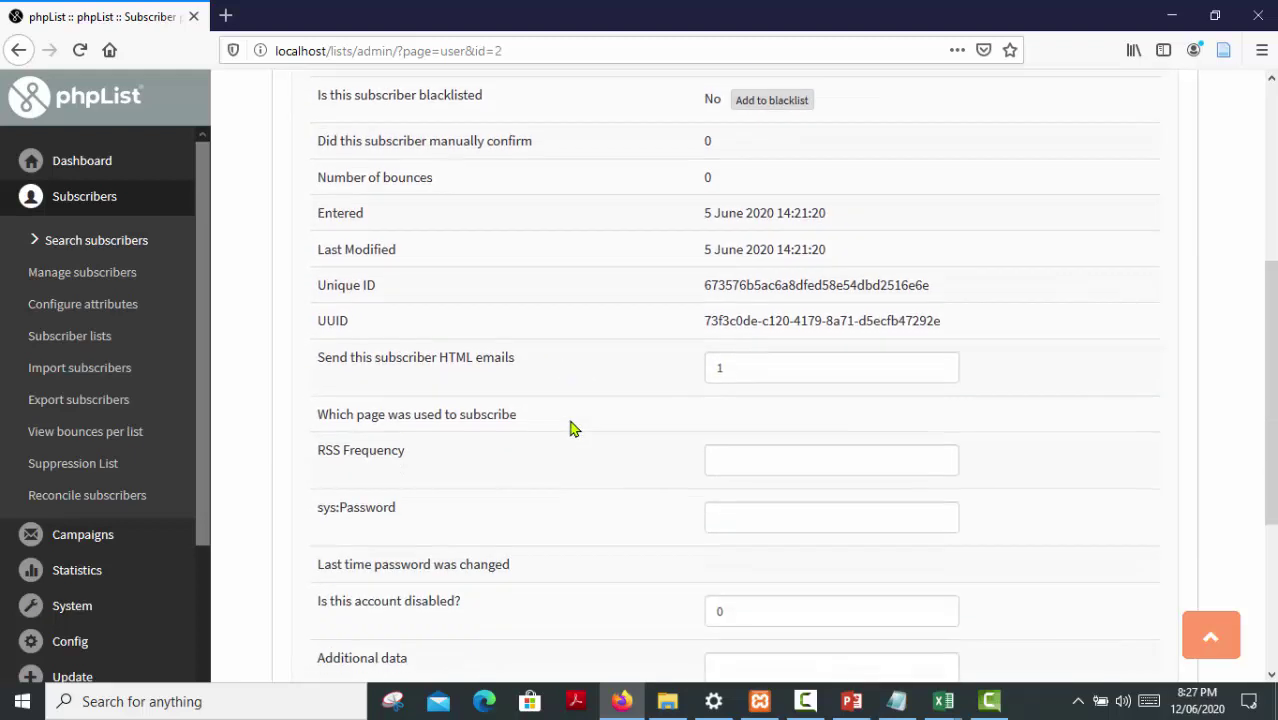
pyautogui.scroll(8, 571, 428)
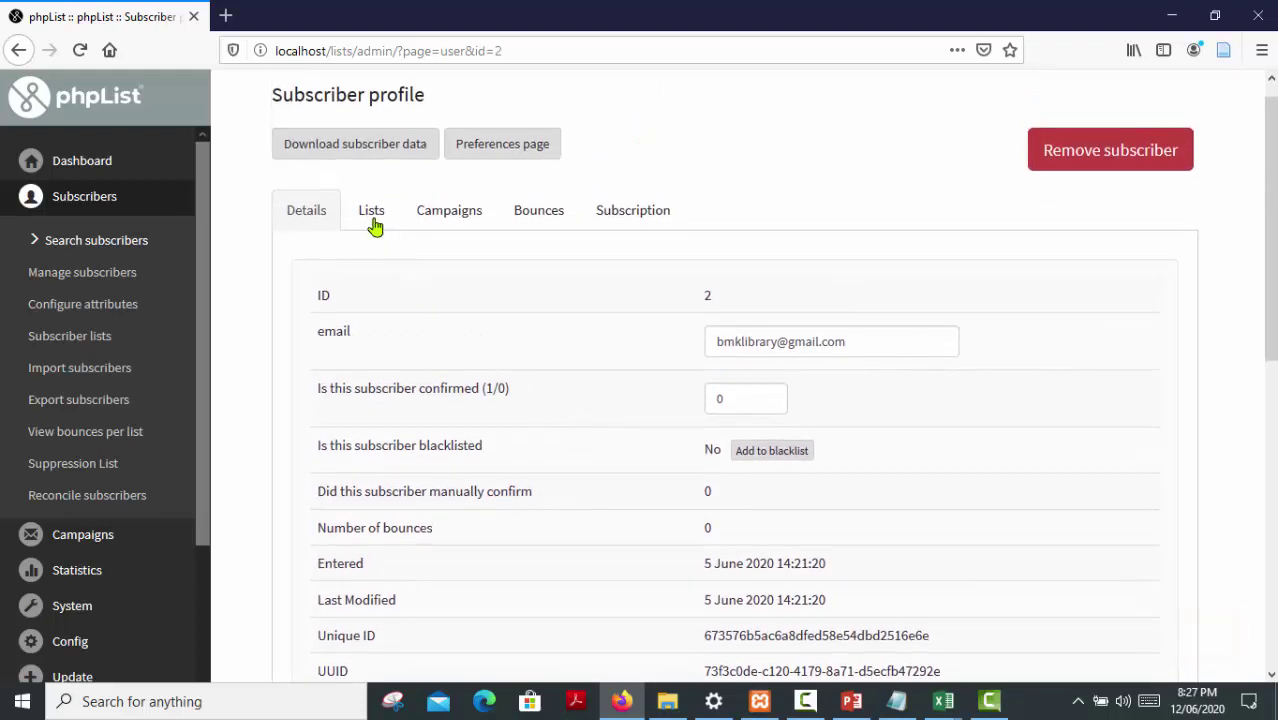
pyautogui.click(372, 222)
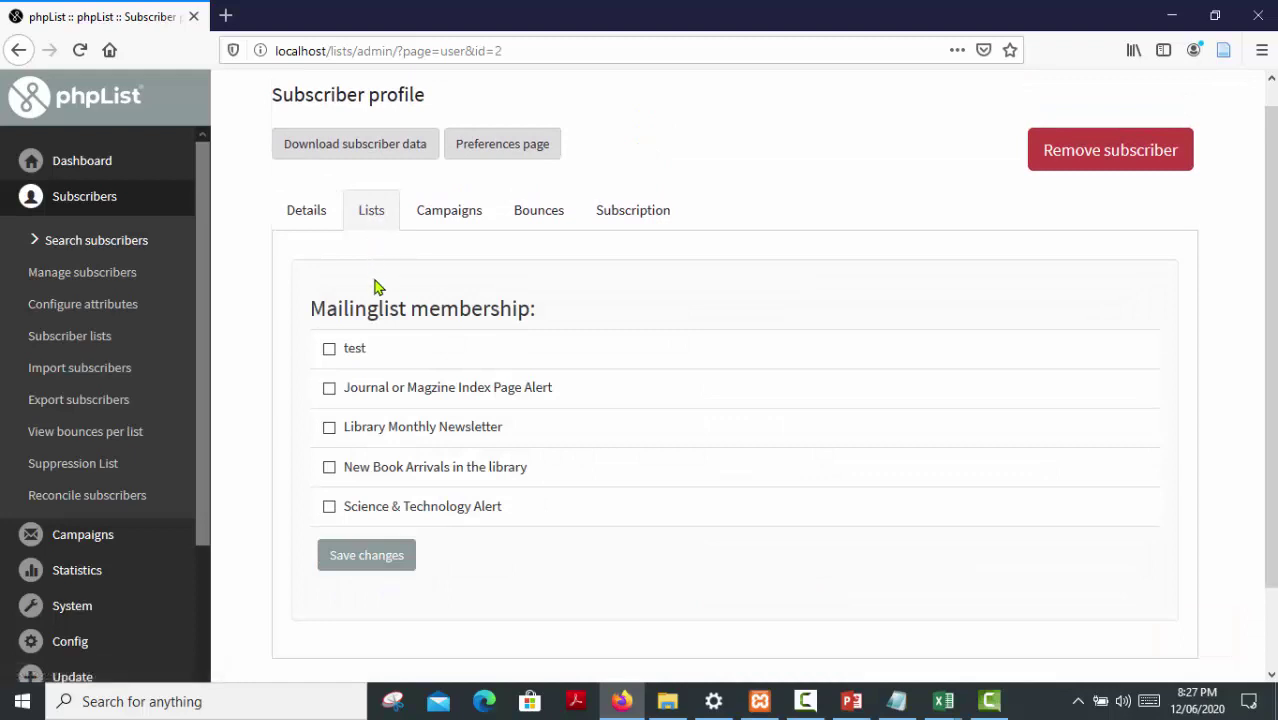
# Add subscriber ID 2 to Journal or Magzine Index Page Alert and save the change
pyautogui.click(330, 390)
pyautogui.click(449, 212)
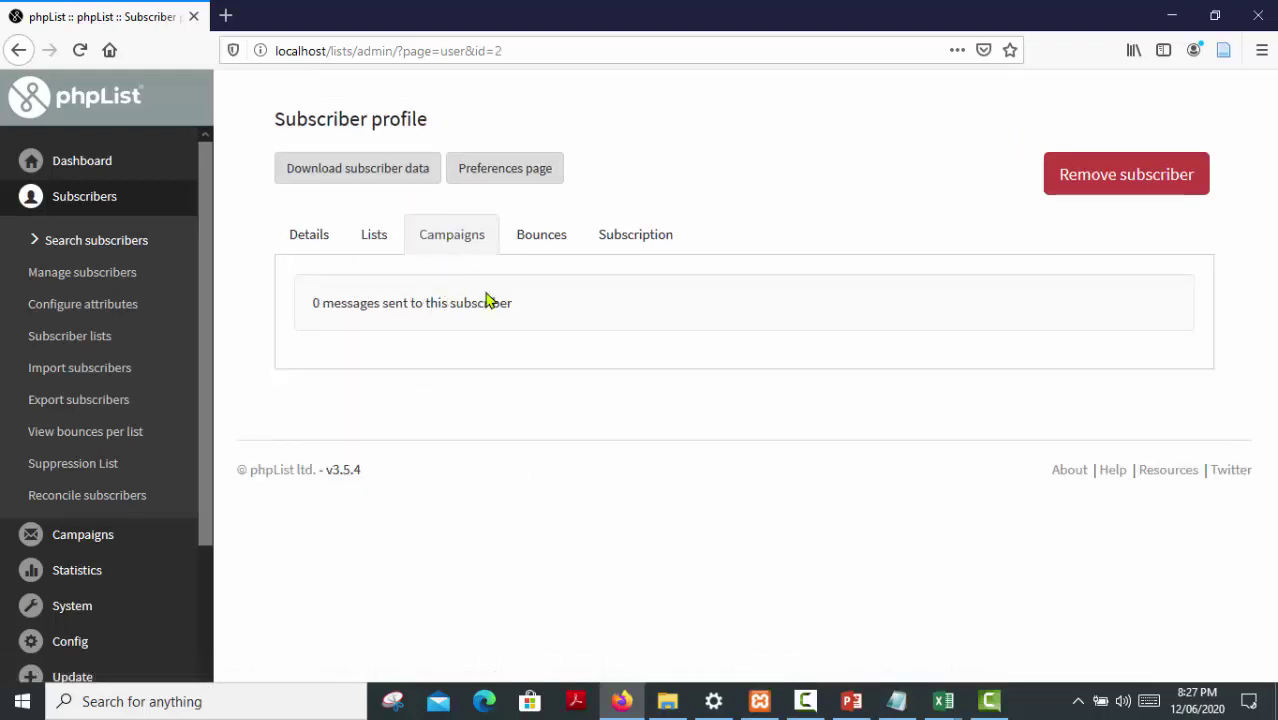
pyautogui.click(534, 241)
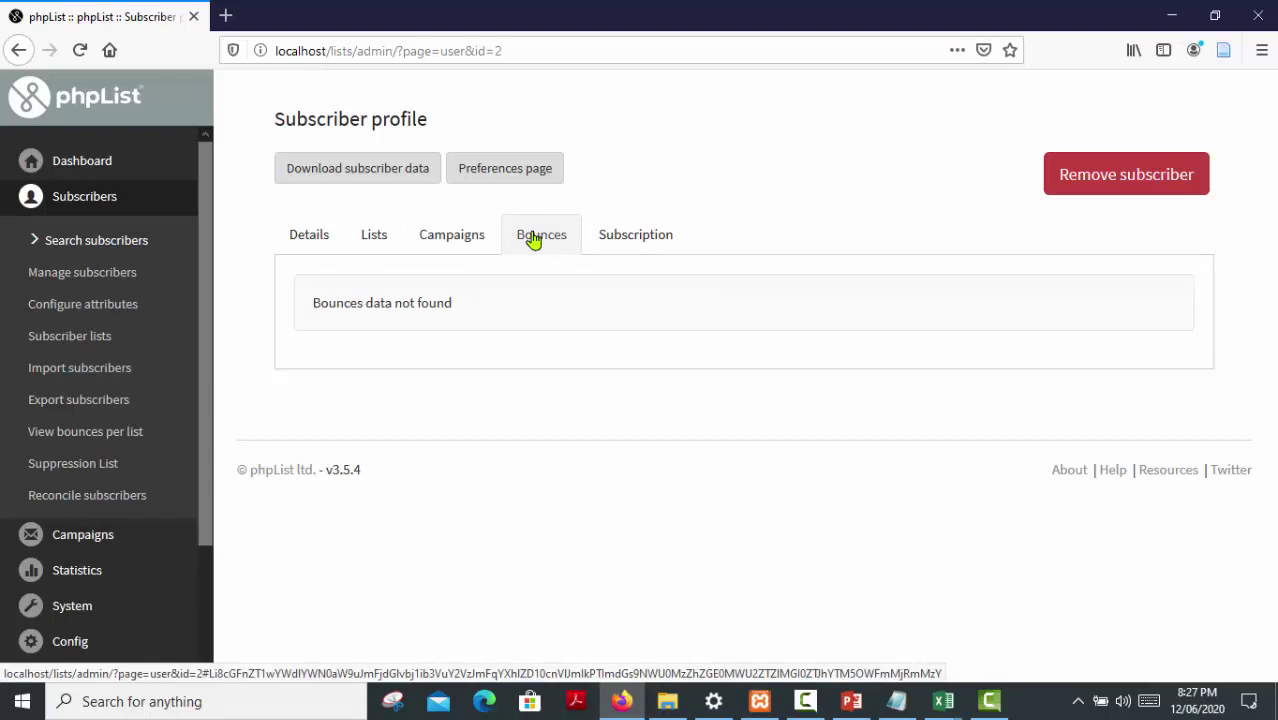
pyautogui.click(379, 240)
pyautogui.scroll(-2, 630, 391)
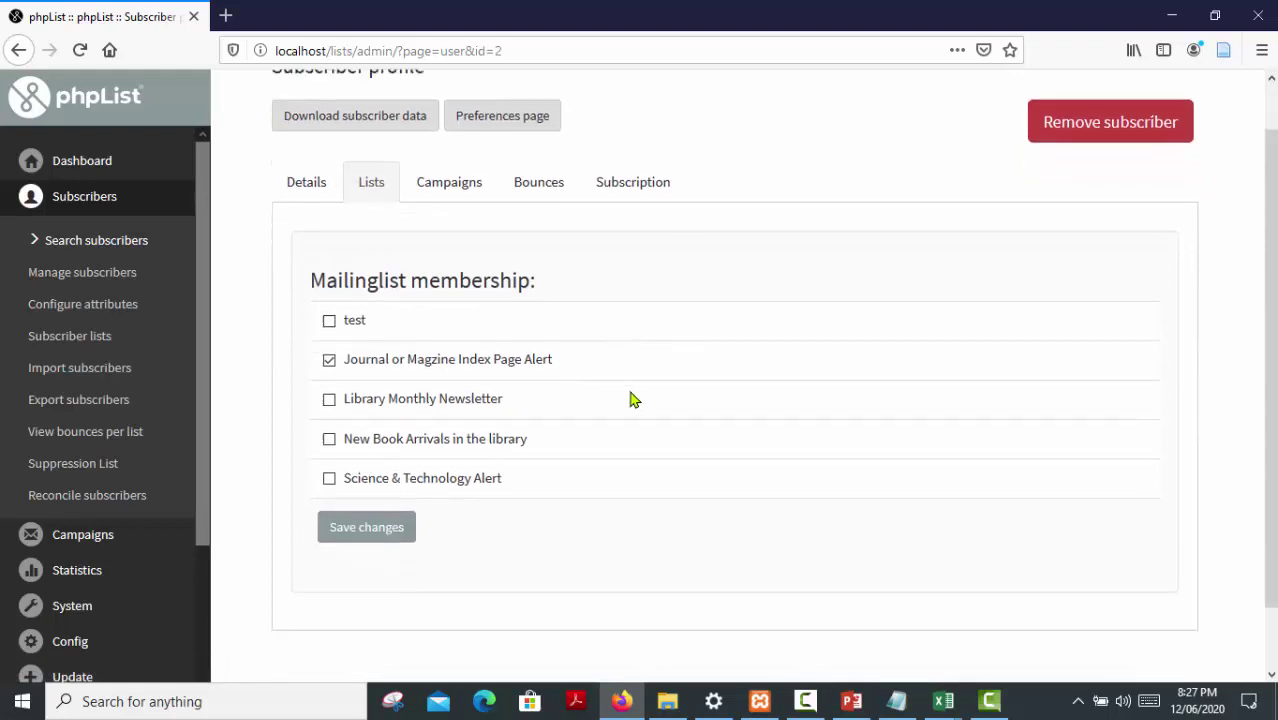
pyautogui.click(384, 492)
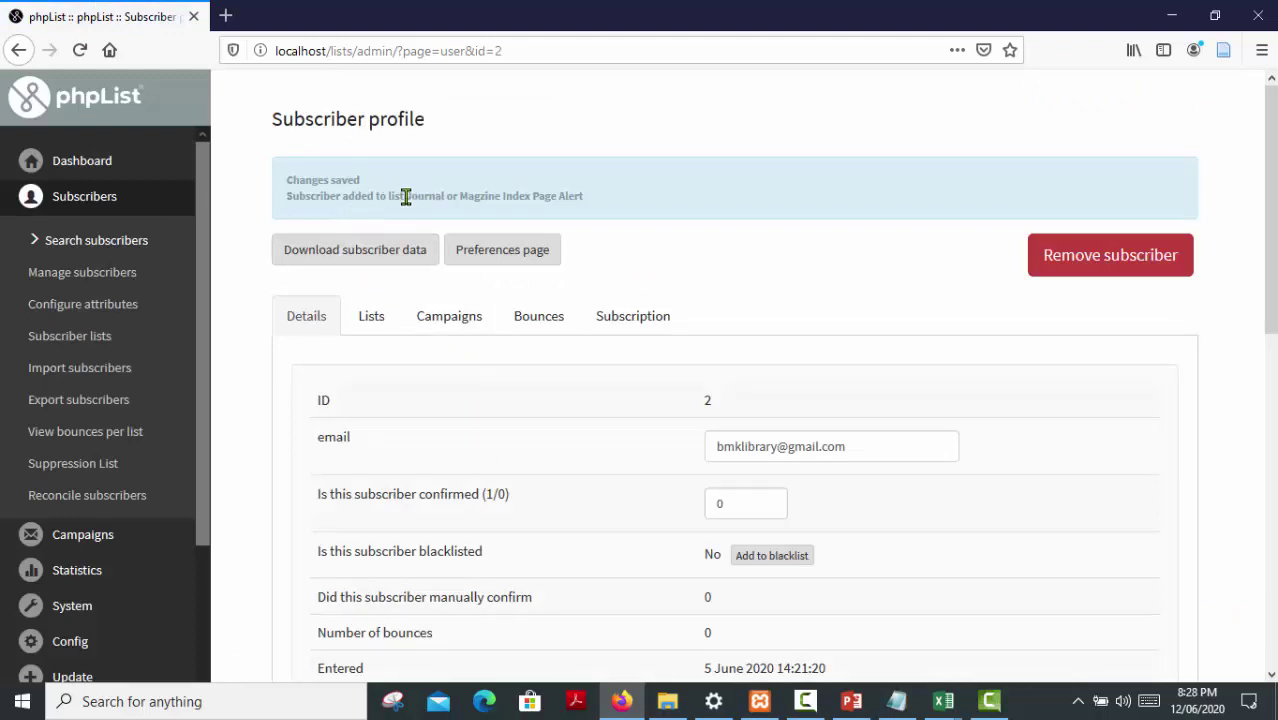
pyautogui.moveTo(406, 196); pyautogui.dragTo(587, 216)
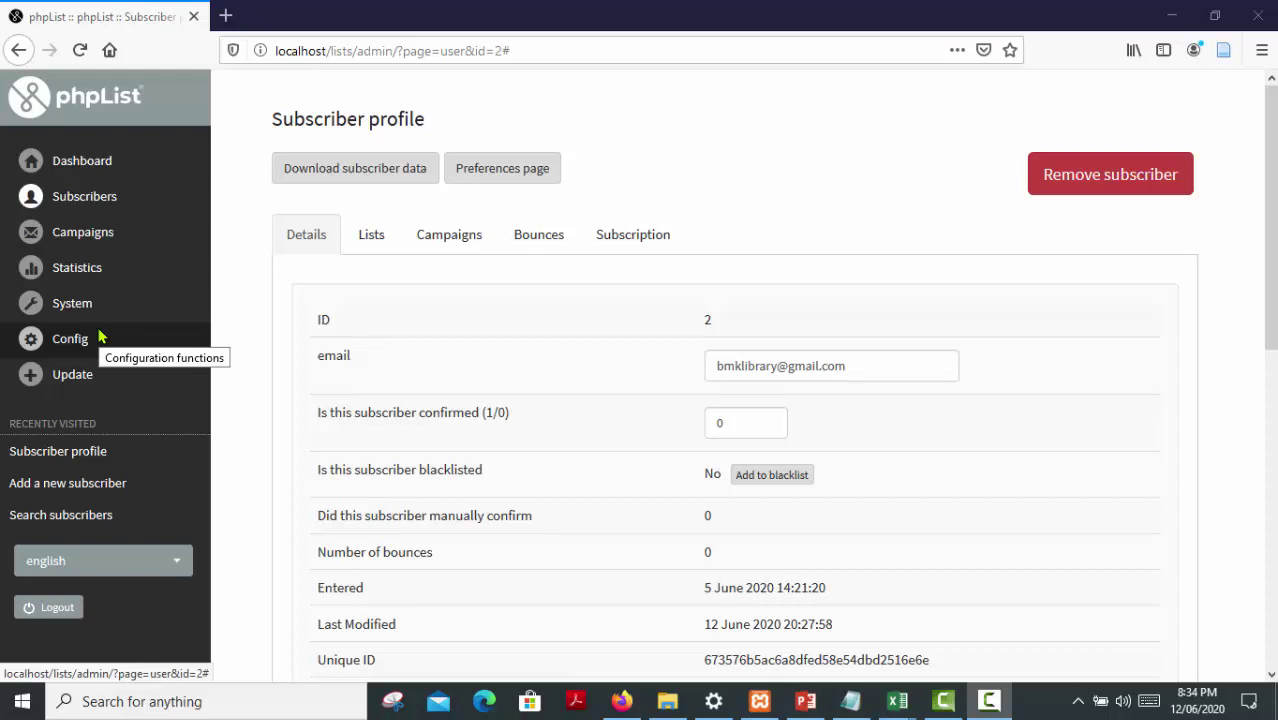
# Go to the Subscriber lists overview of 5 lists and start a quick e-mail import for the Journal list
pyautogui.click(86, 200)
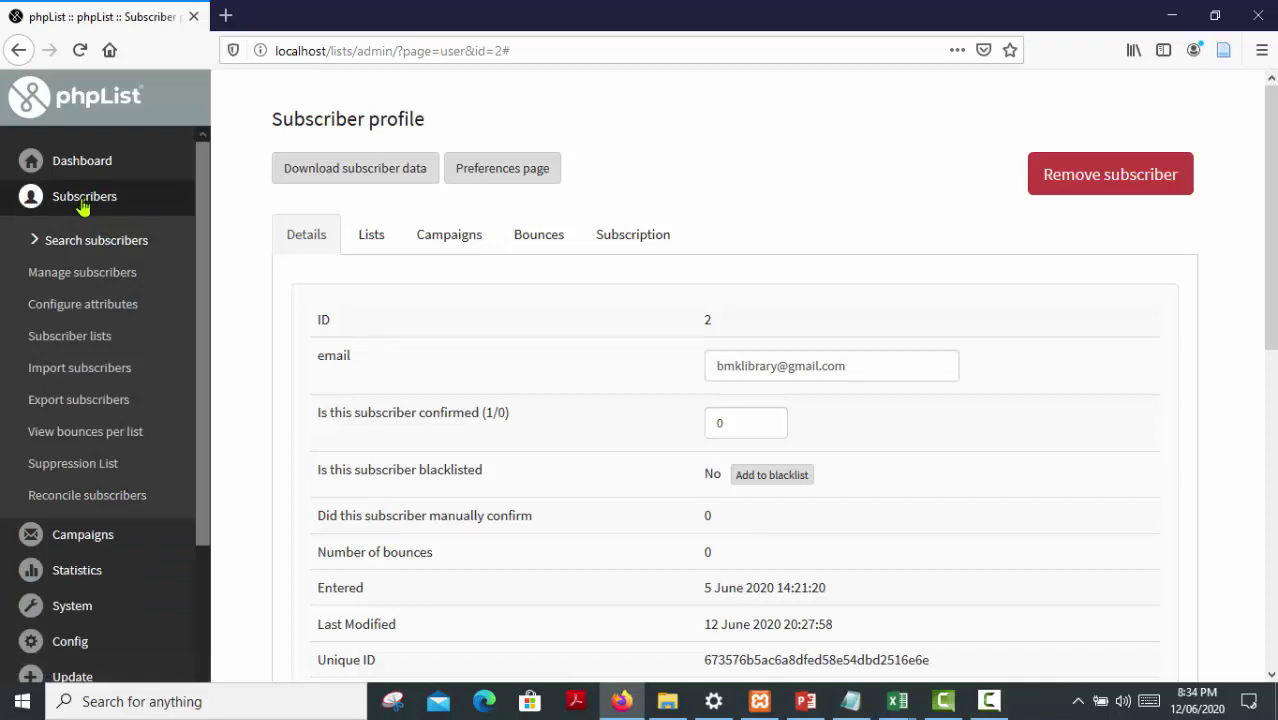
pyautogui.click(78, 344)
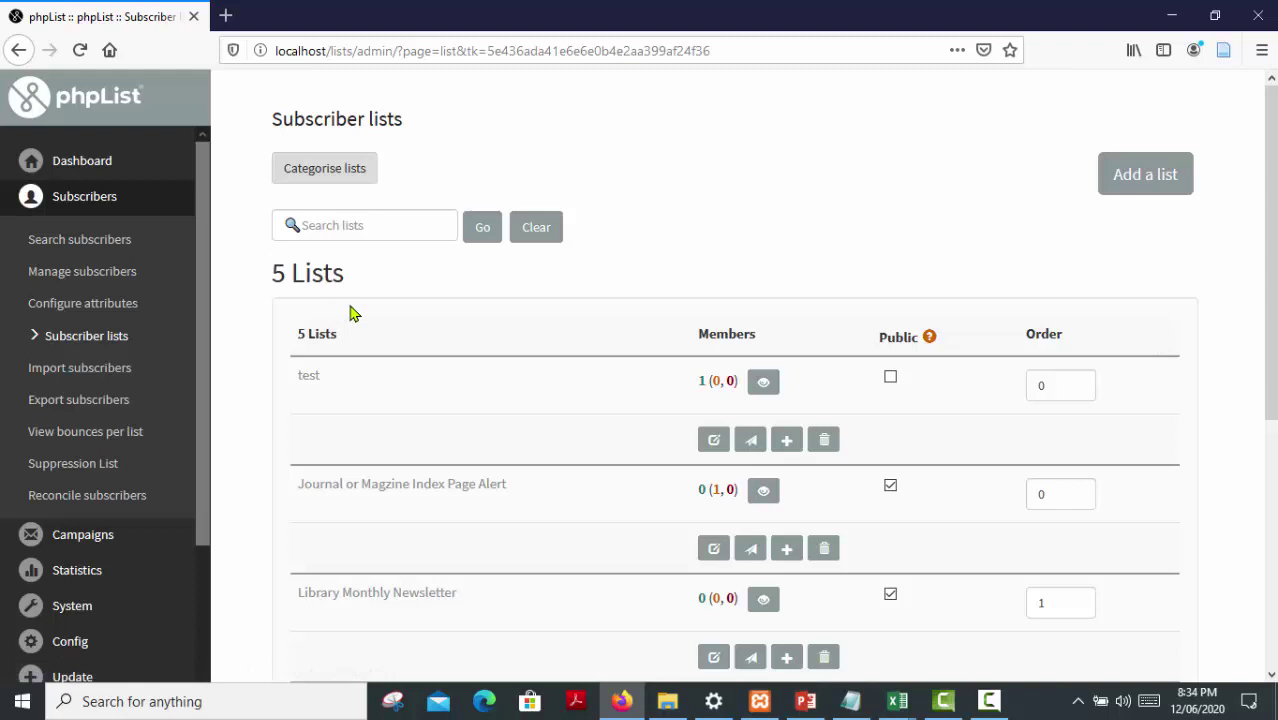
pyautogui.scroll(-2, 394, 320)
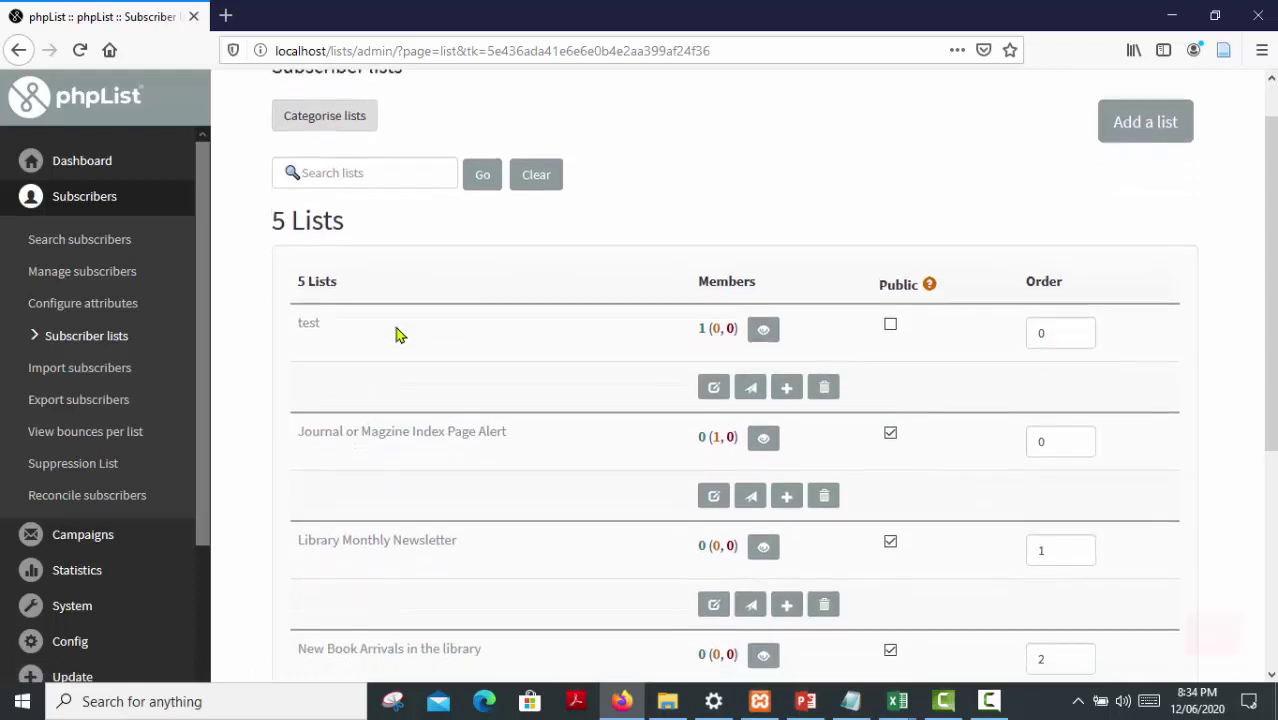
pyautogui.scroll(-2, 396, 343)
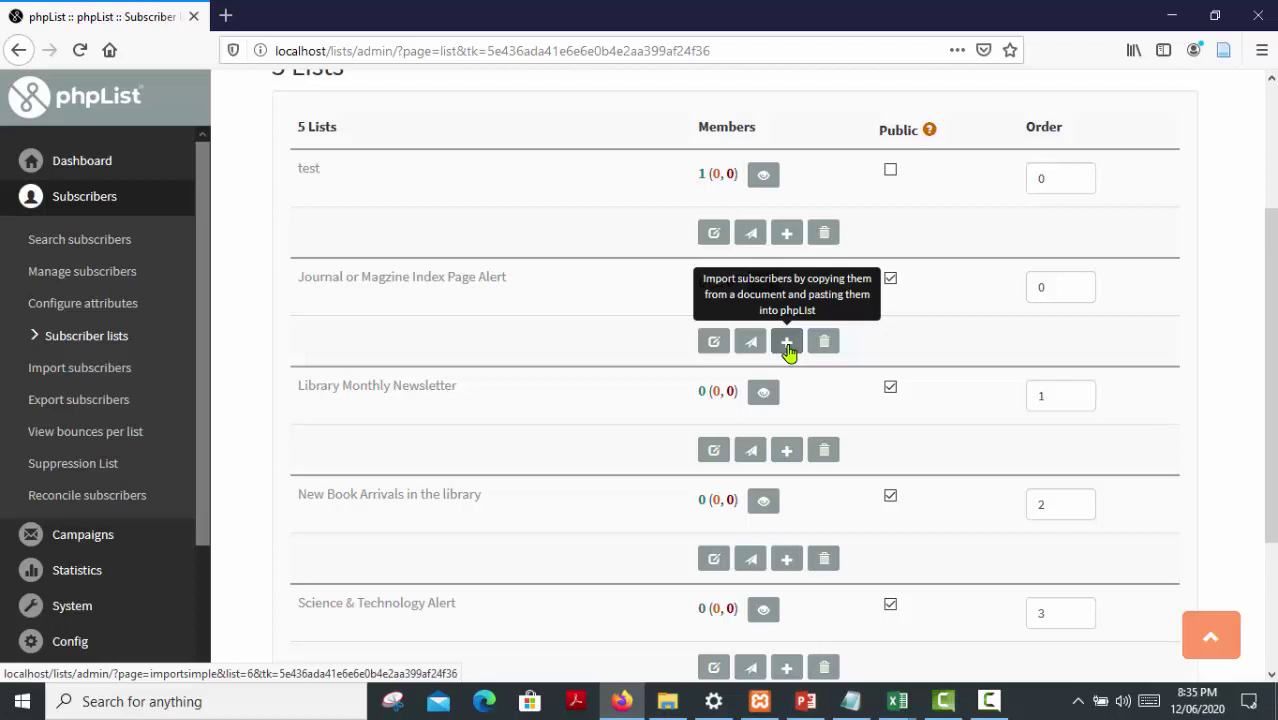
pyautogui.click(787, 343)
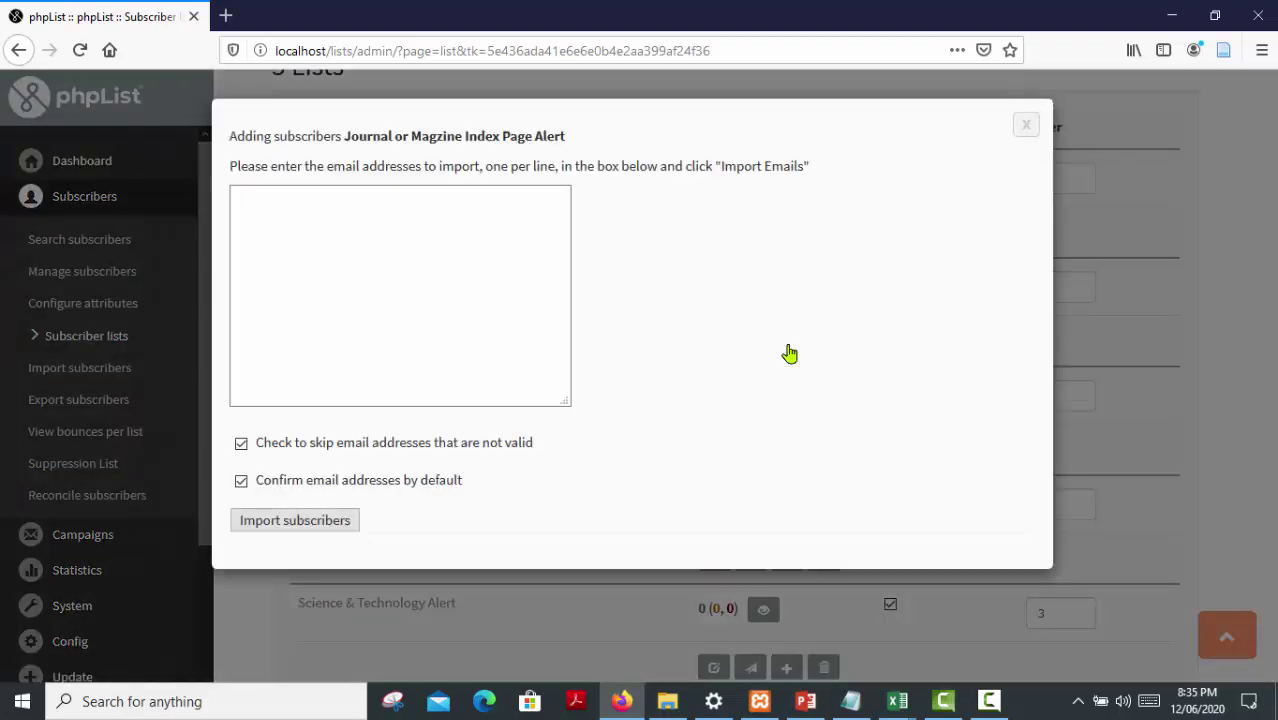
# Ready the empty import box, then bring Notepad's file of addresses to the front
pyautogui.click(399, 278)
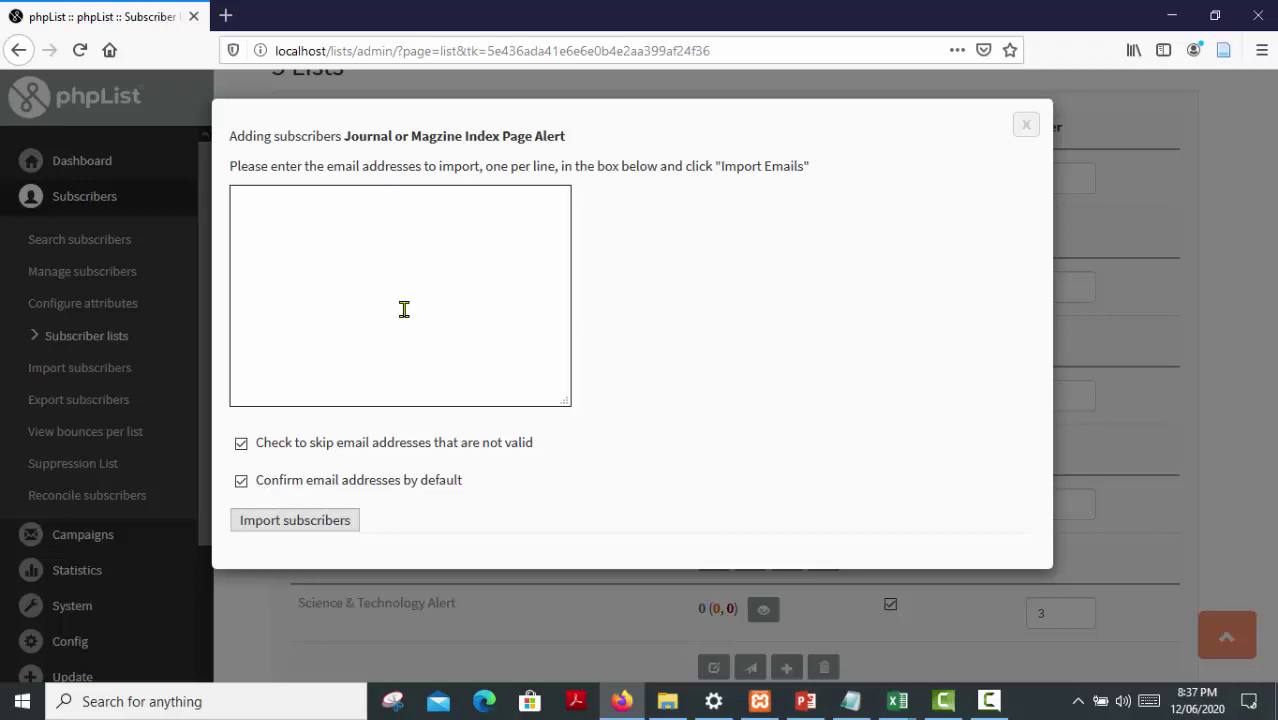
pyautogui.click(851, 703)
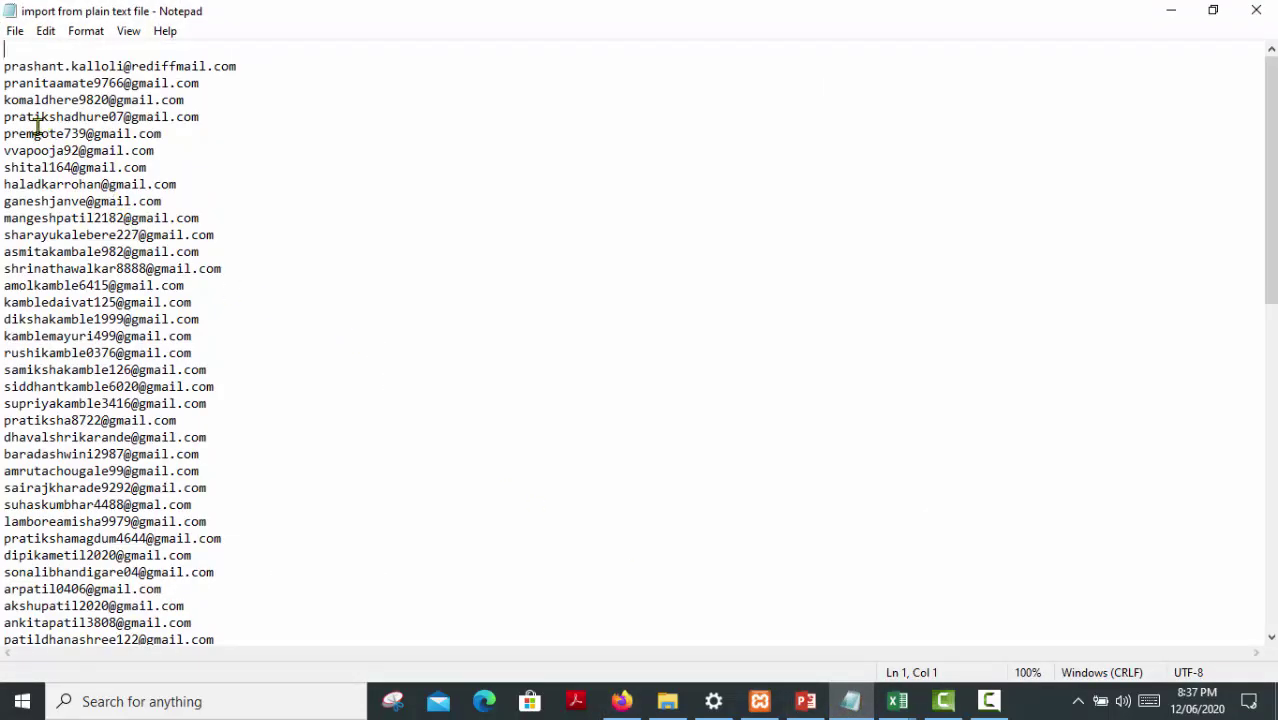
# Copy all e-mail addresses from Notepad and return to phpList's empty import box
pyautogui.moveTo(3, 62); pyautogui.dragTo(208, 702)
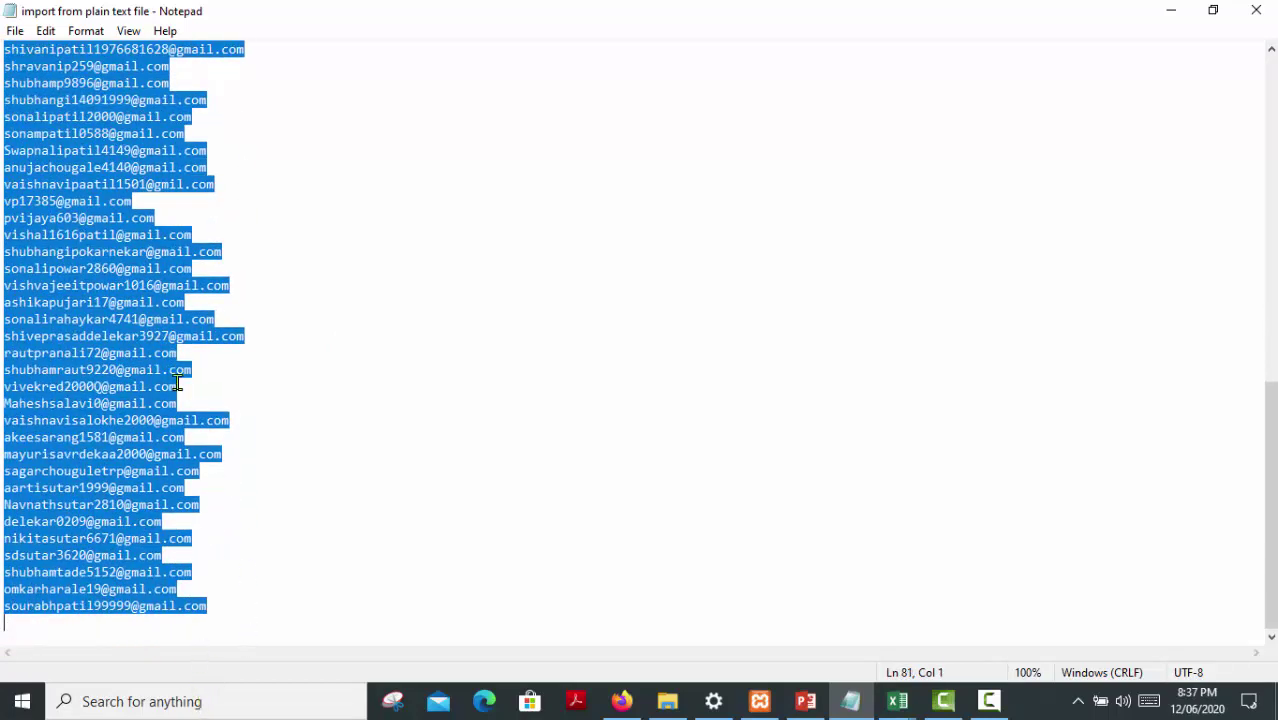
pyautogui.rightClick(85, 221)
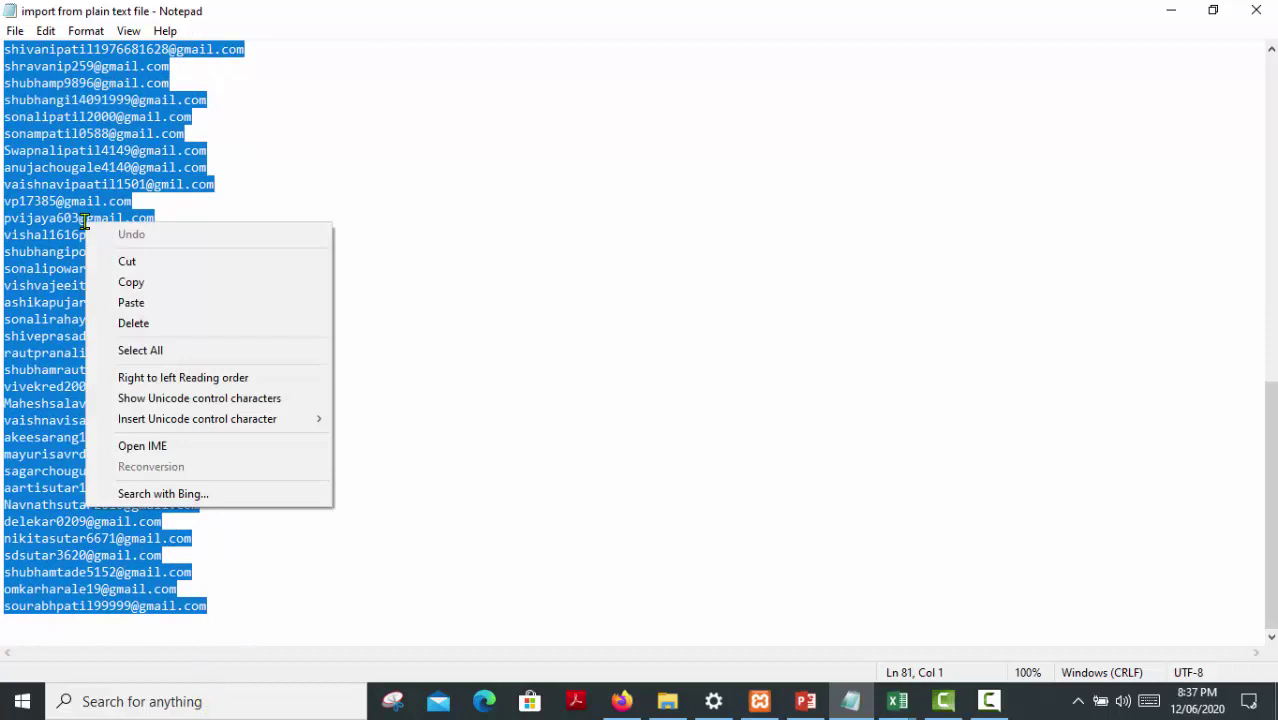
pyautogui.click(135, 282)
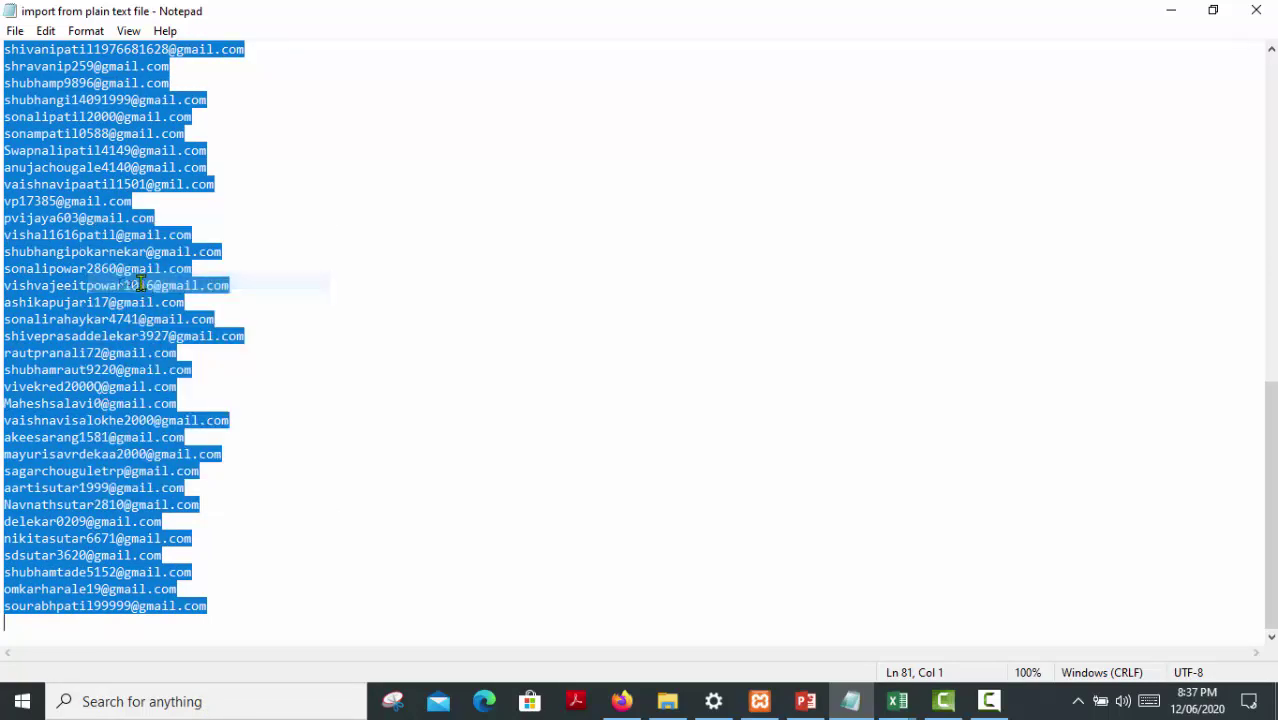
pyautogui.click(621, 701)
pyautogui.click(306, 278)
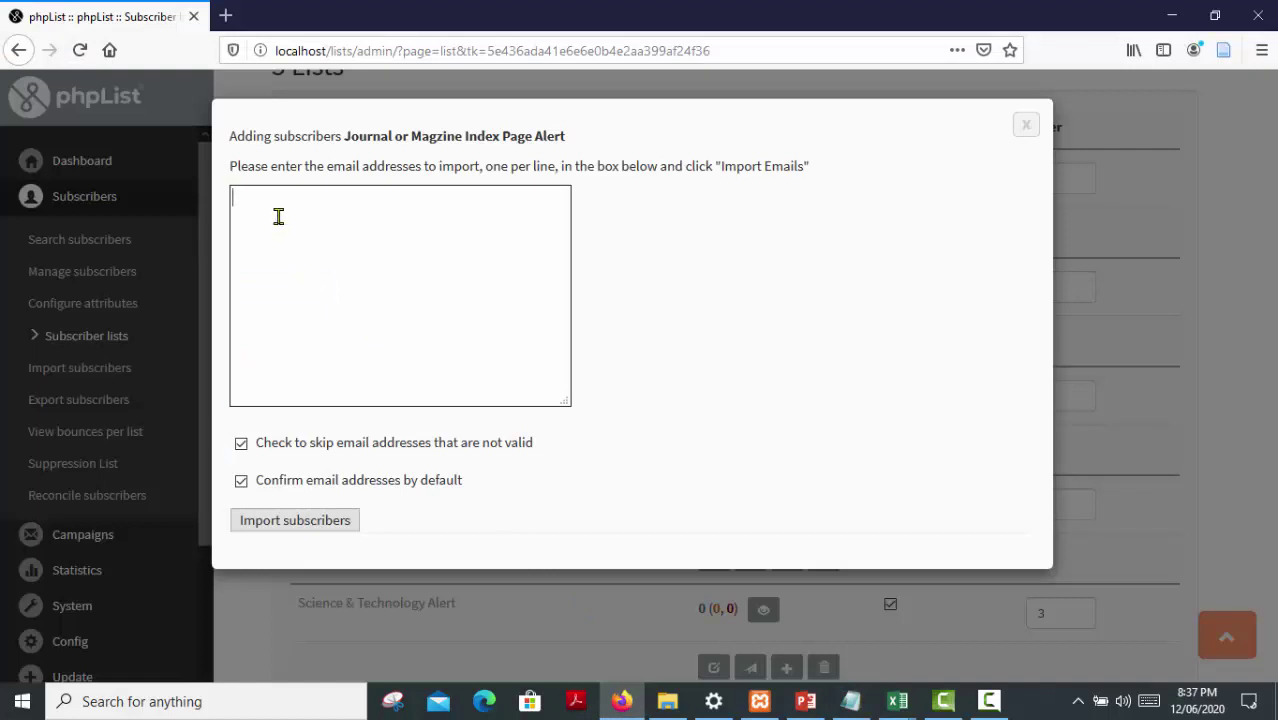
# Paste the copied addresses, check them, and import them into Journal or Magzine Index Page Alert
pyautogui.rightClick(279, 217)
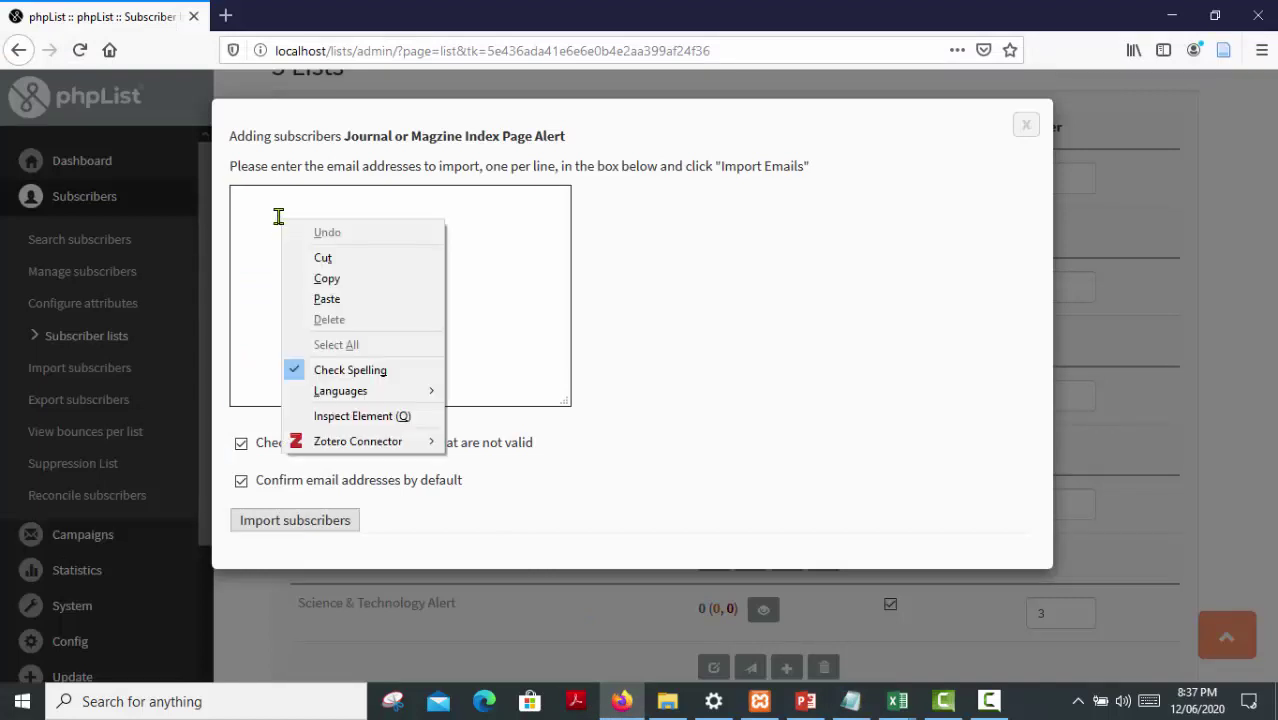
pyautogui.click(319, 299)
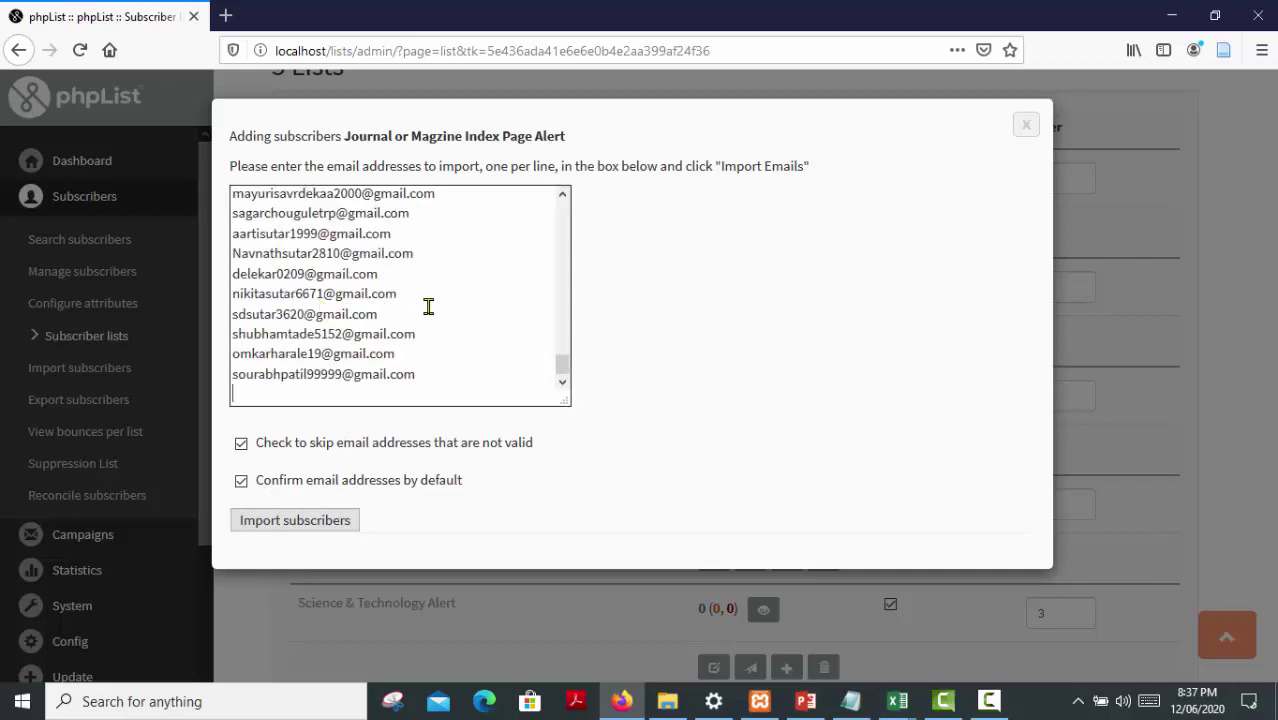
pyautogui.moveTo(562, 366); pyautogui.dragTo(562, 208)
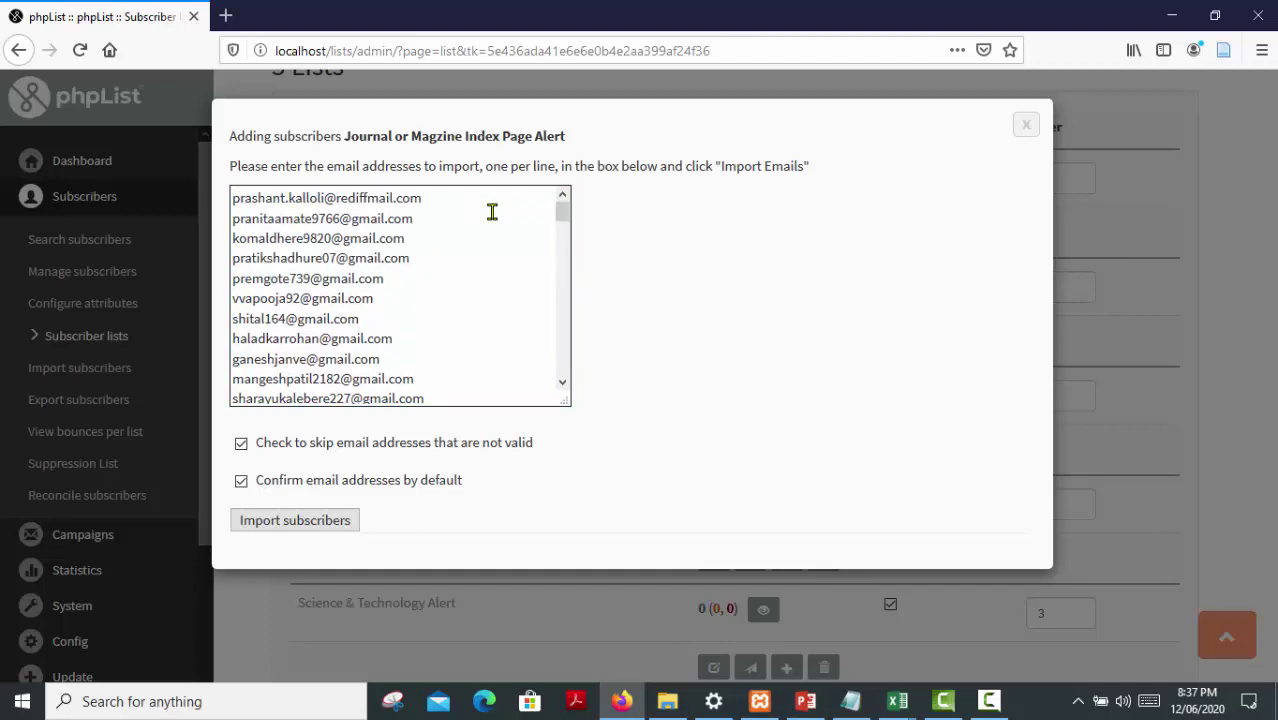
pyautogui.moveTo(562, 216); pyautogui.dragTo(562, 374)
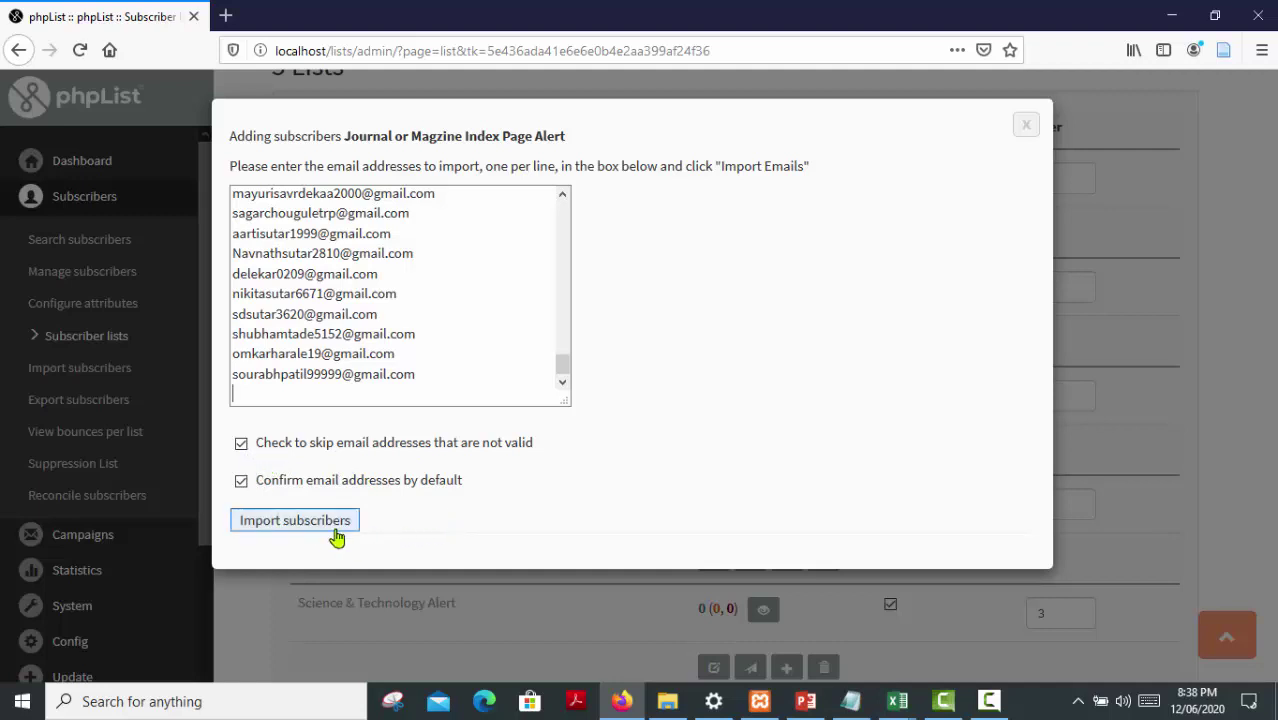
pyautogui.click(295, 521)
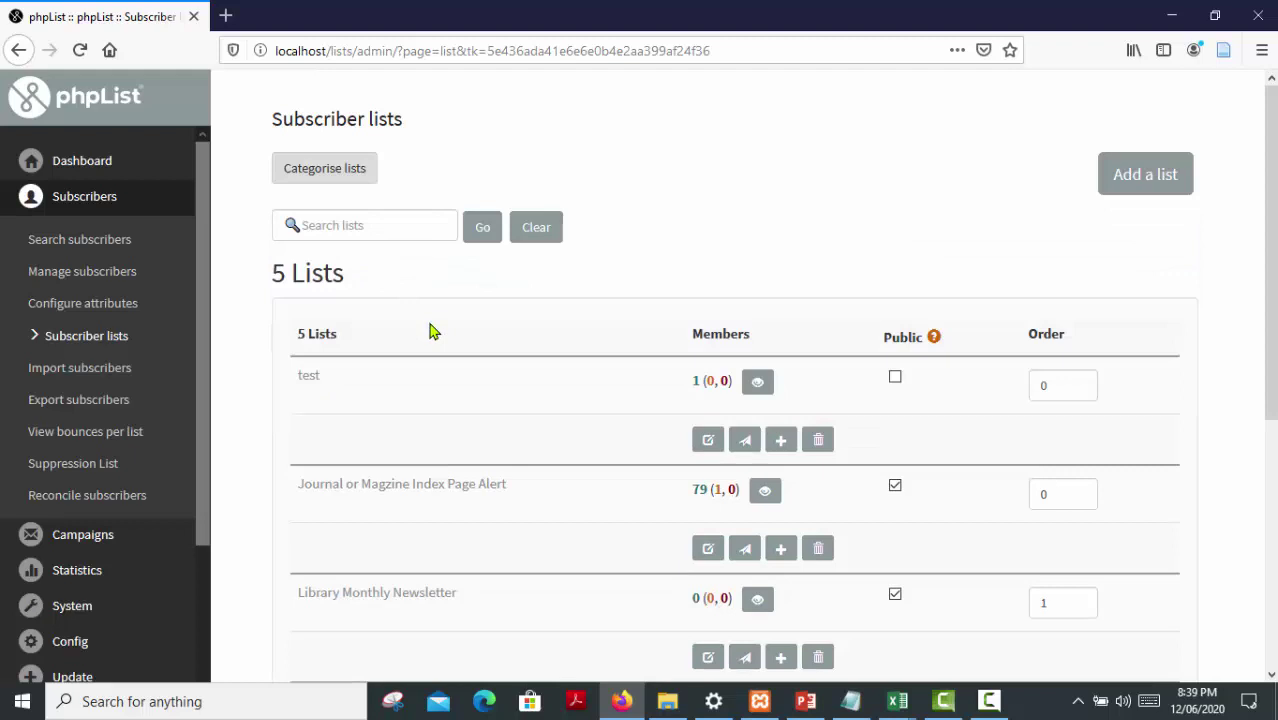
pyautogui.scroll(-2, 430, 332)
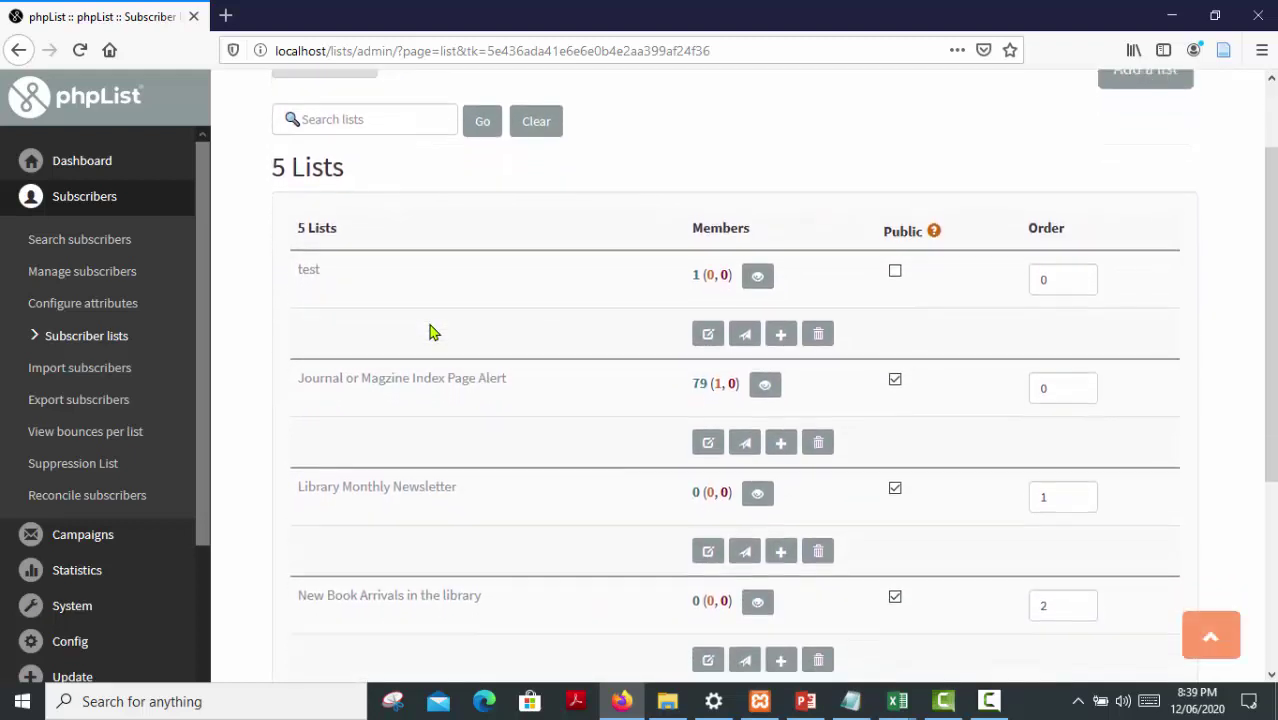
pyautogui.moveTo(295, 364); pyautogui.dragTo(553, 379)
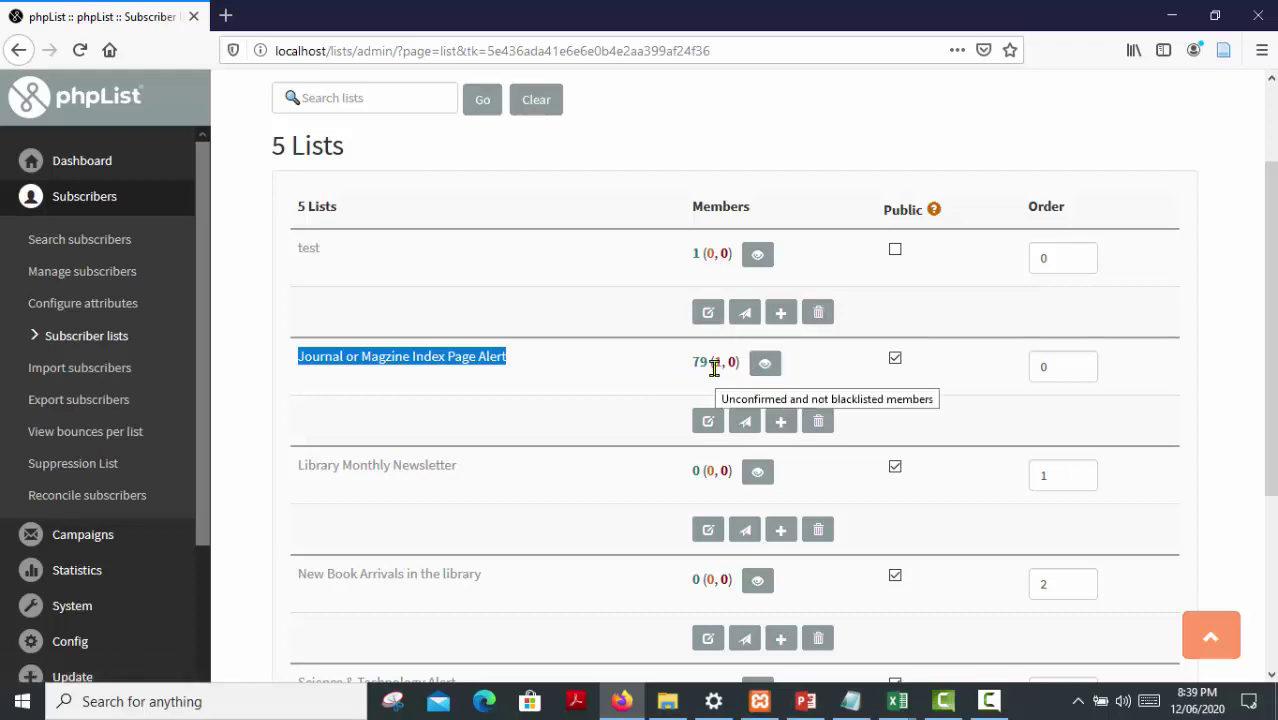
pyautogui.click(524, 386)
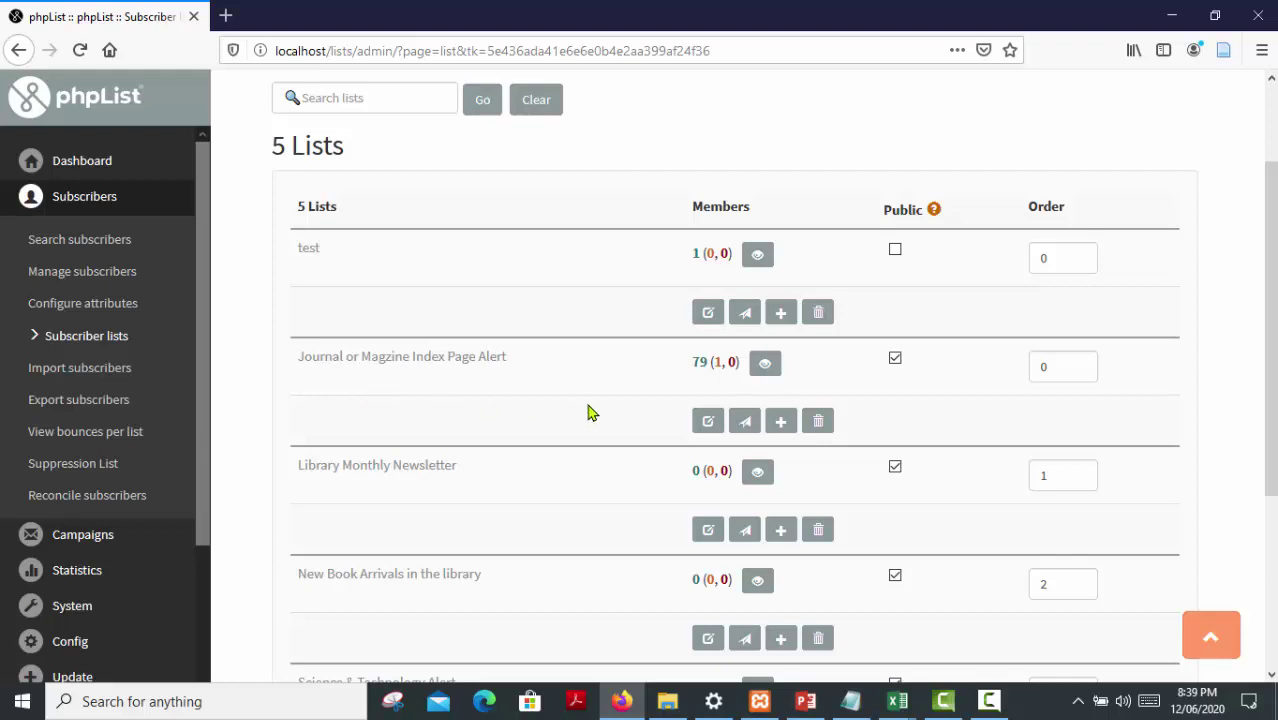
# Browse the 79 members of the Journal or Magzine Index Page Alert list
pyautogui.click(765, 366)
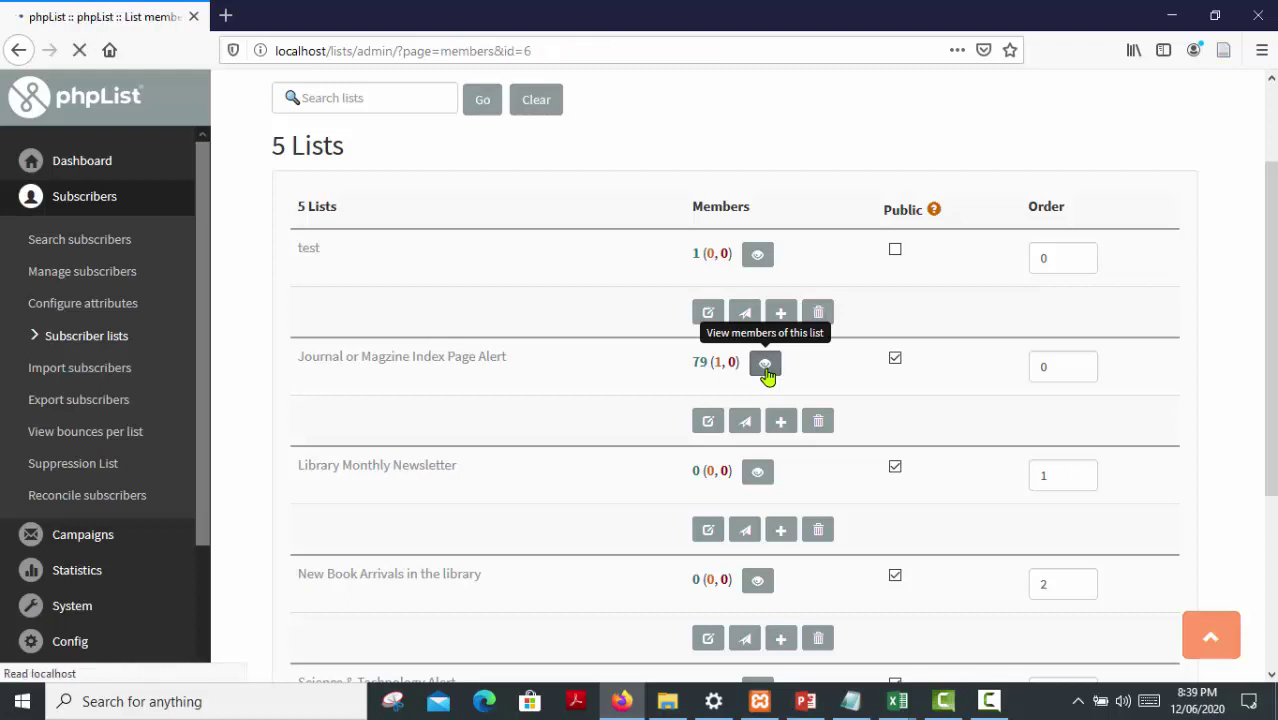
pyautogui.scroll(-5, 648, 392)
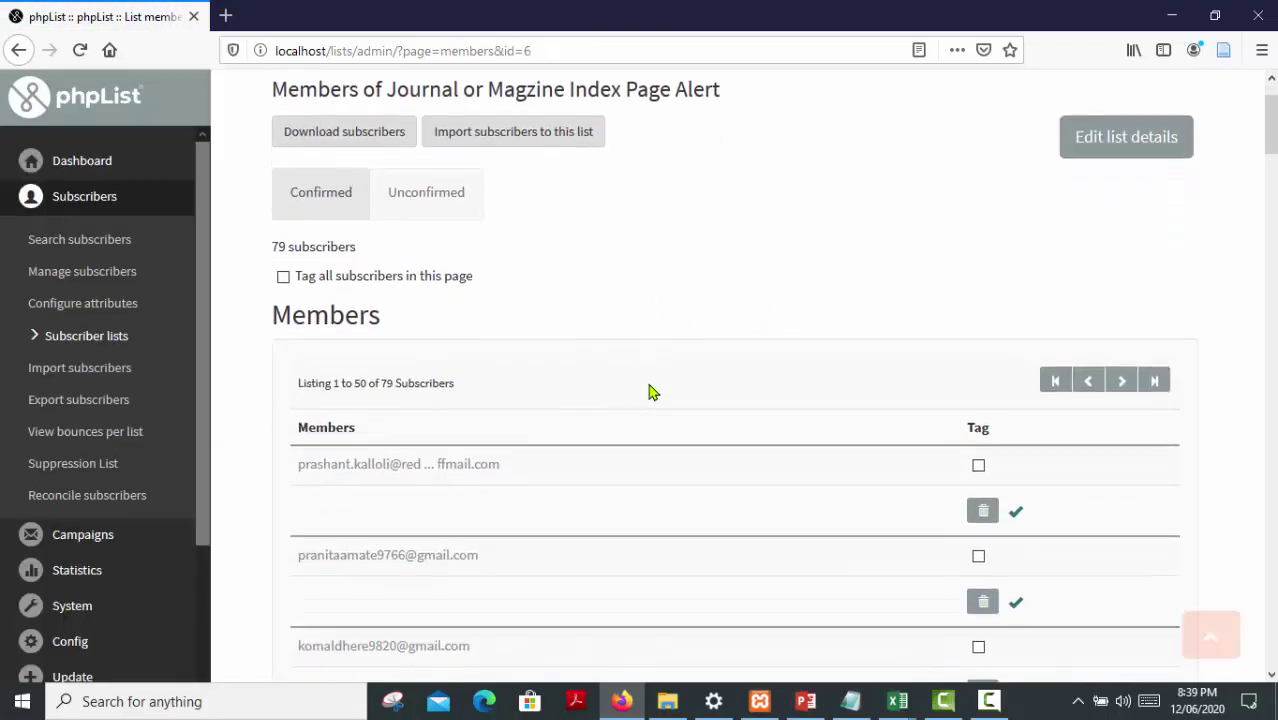
pyautogui.scroll(-6, 648, 392)
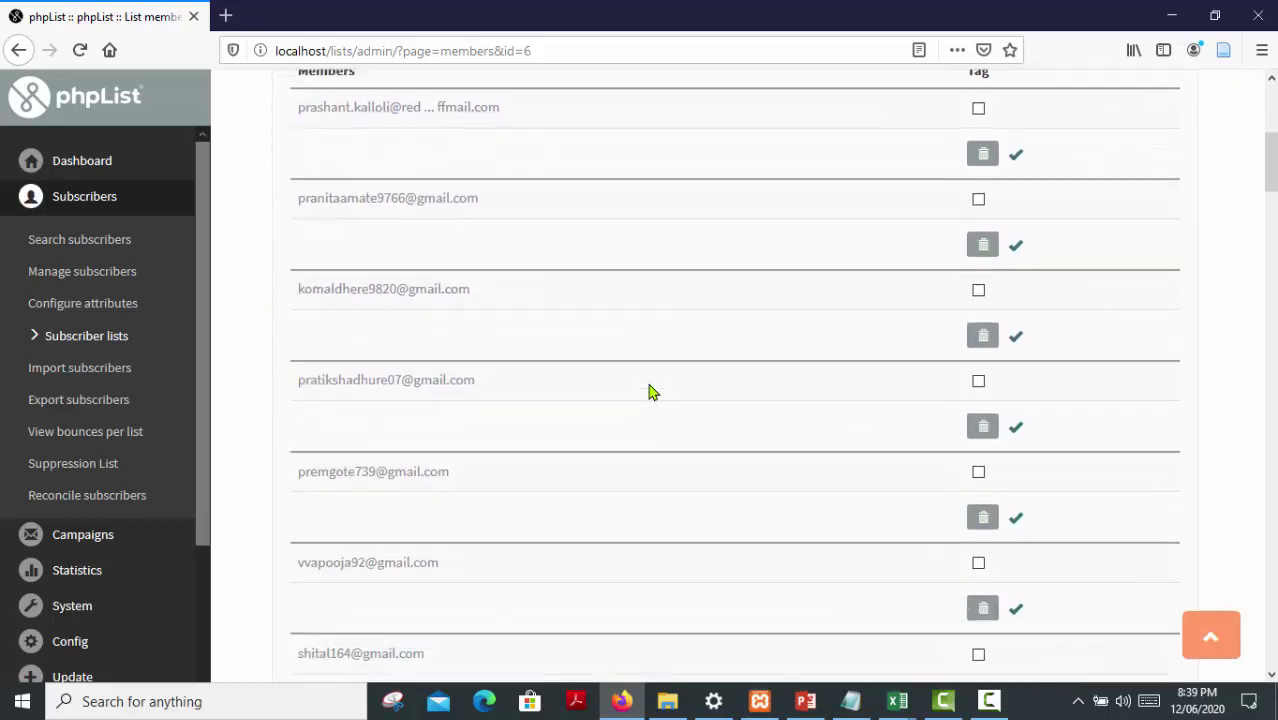
pyautogui.scroll(-5, 648, 392)
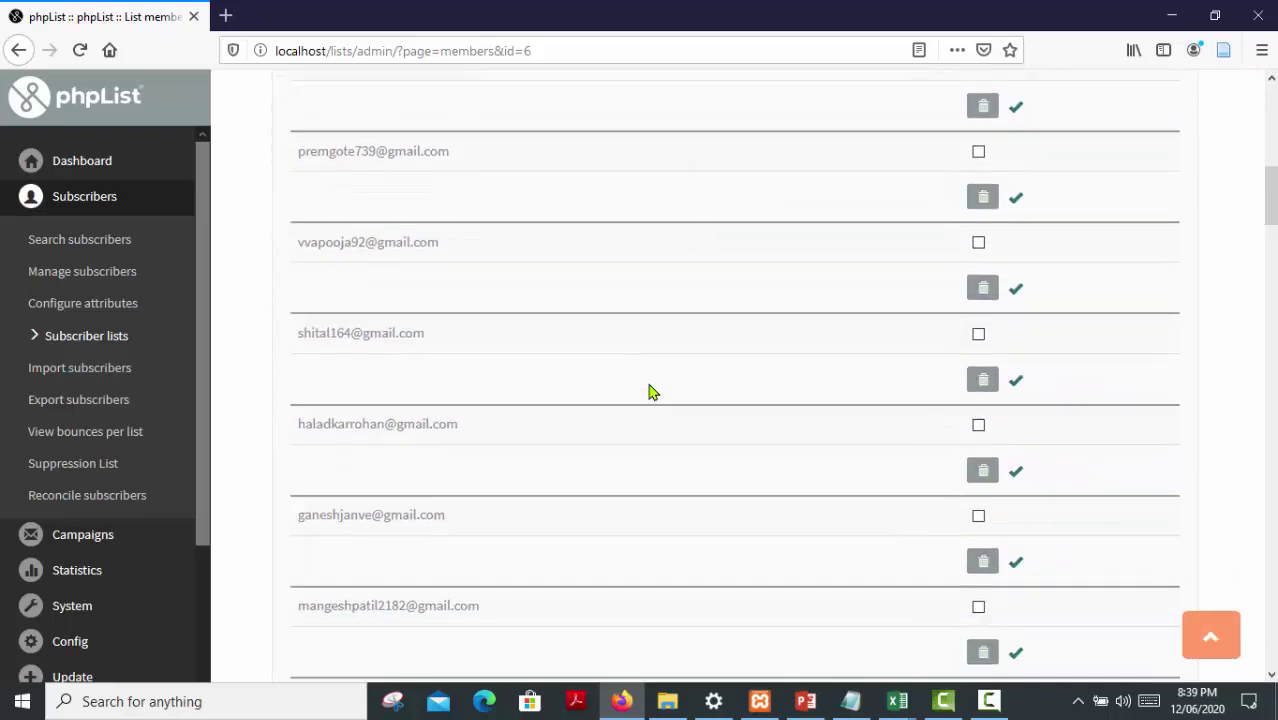
pyautogui.scroll(-2, 648, 392)
pyautogui.scroll(8, 648, 392)
pyautogui.scroll(7, 648, 392)
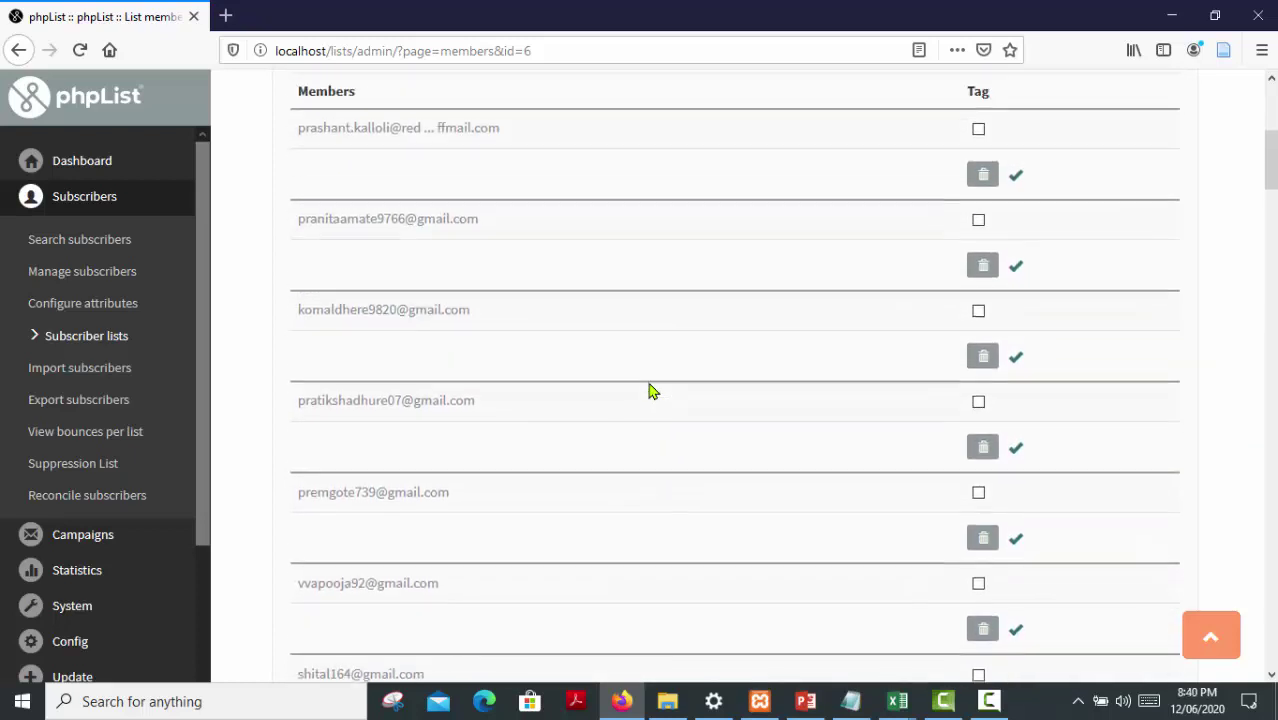
pyautogui.scroll(2, 648, 391)
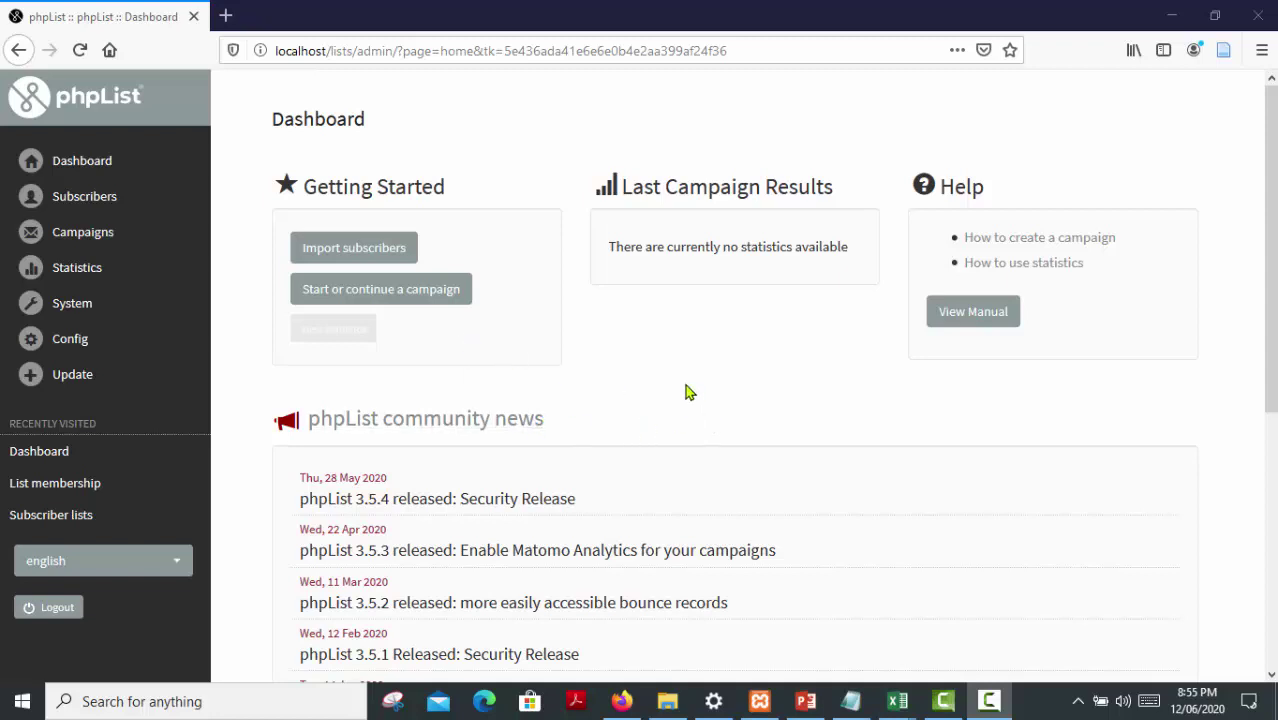
# Go to Subscribers > Import subscribers
pyautogui.click(100, 209)
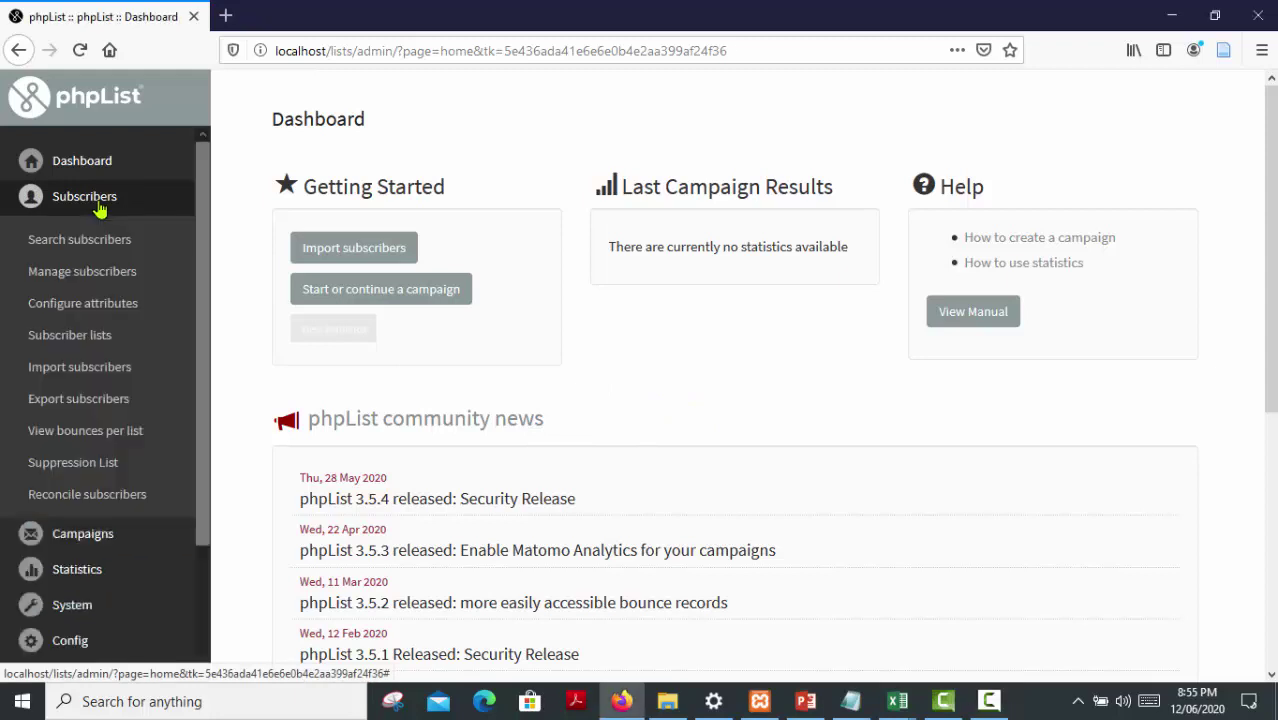
pyautogui.click(57, 371)
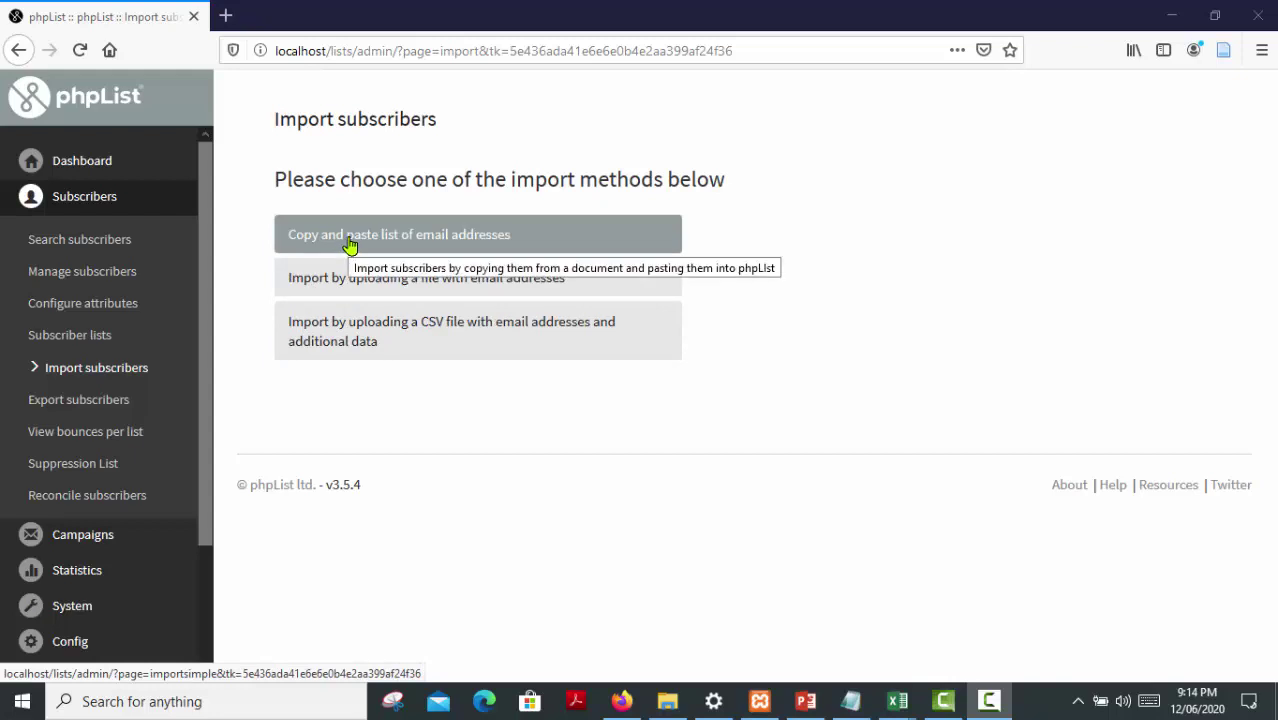
# Choose copy-and-paste import and tick New Book Arrivals in the library under Uncategorised
pyautogui.click(350, 246)
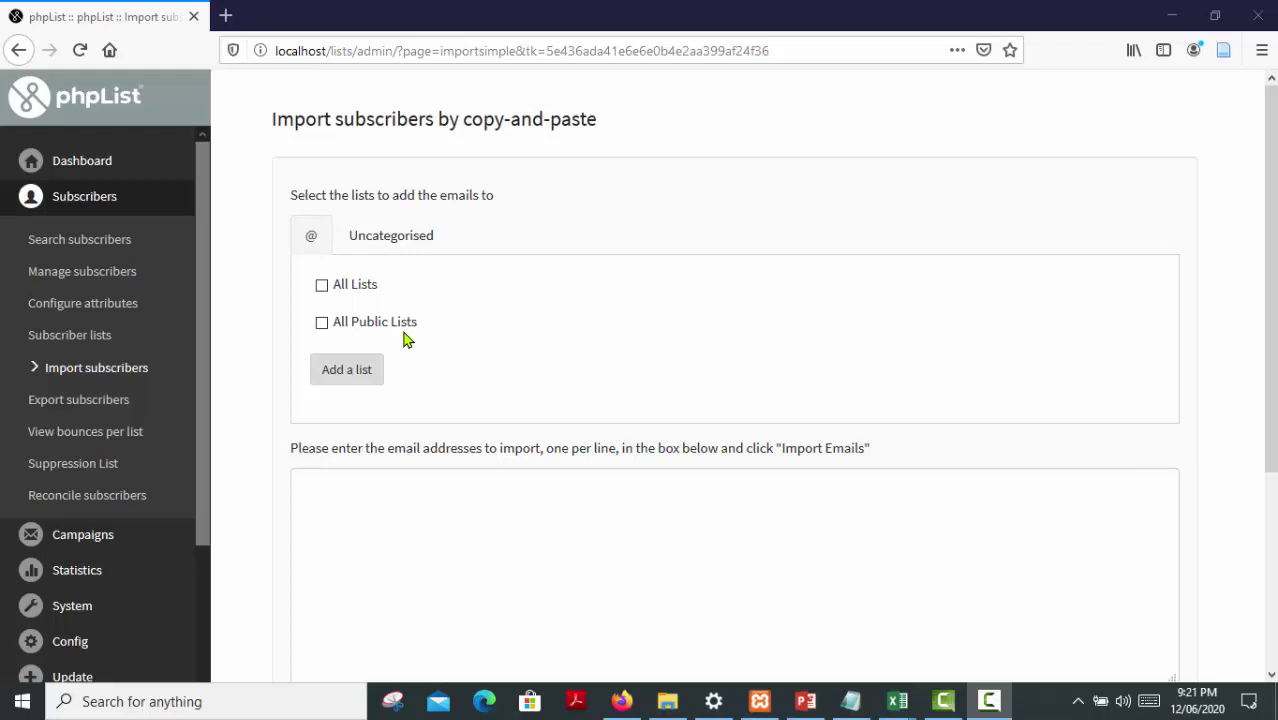
pyautogui.click(379, 248)
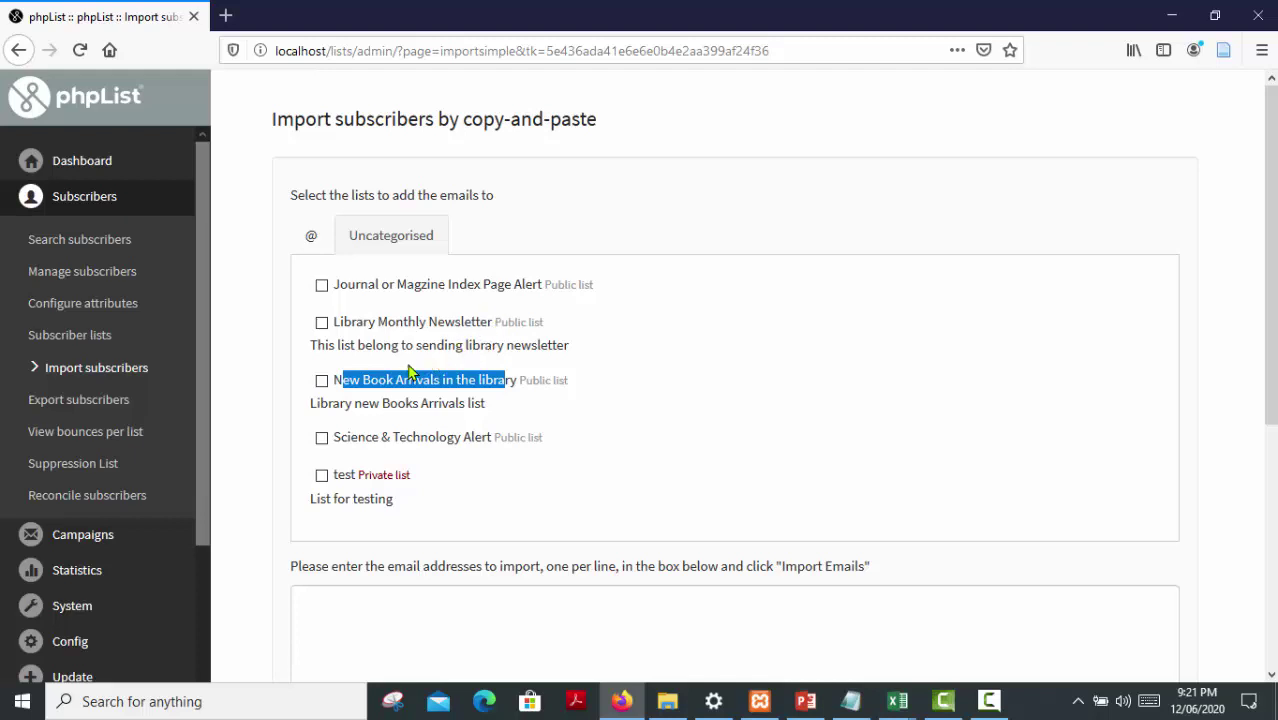
pyautogui.click(588, 438)
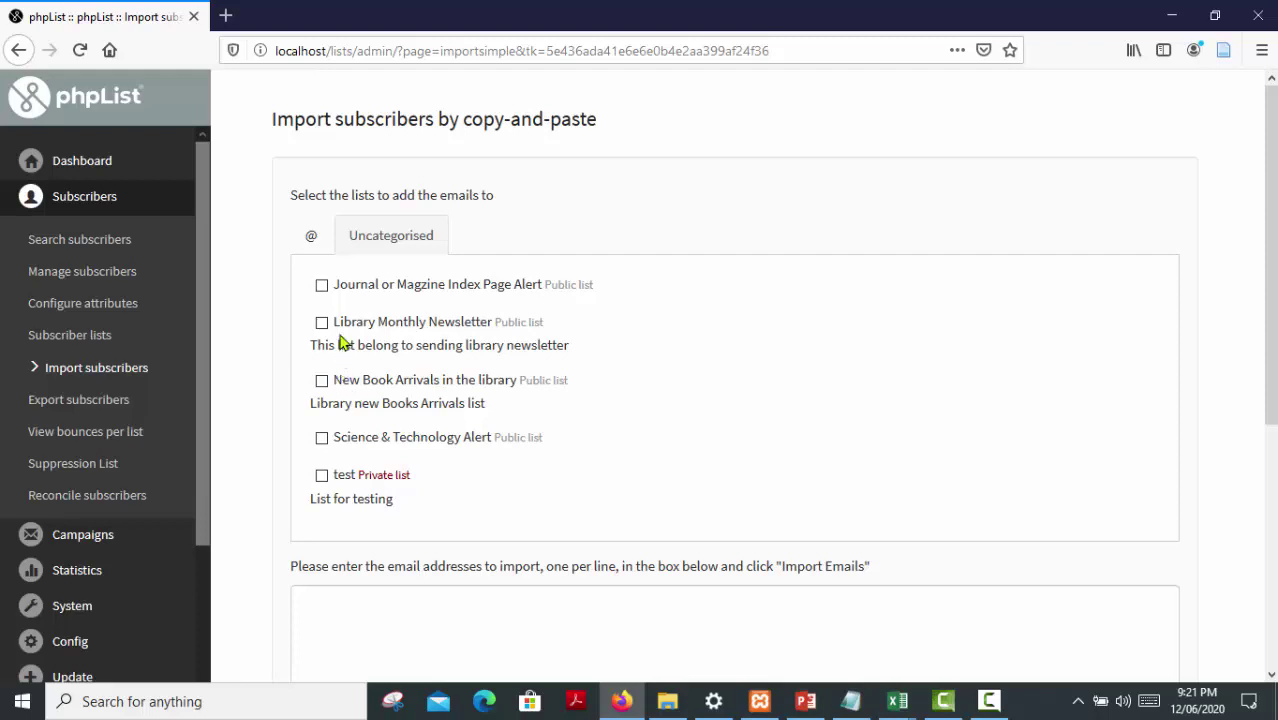
pyautogui.moveTo(334, 321); pyautogui.dragTo(494, 482)
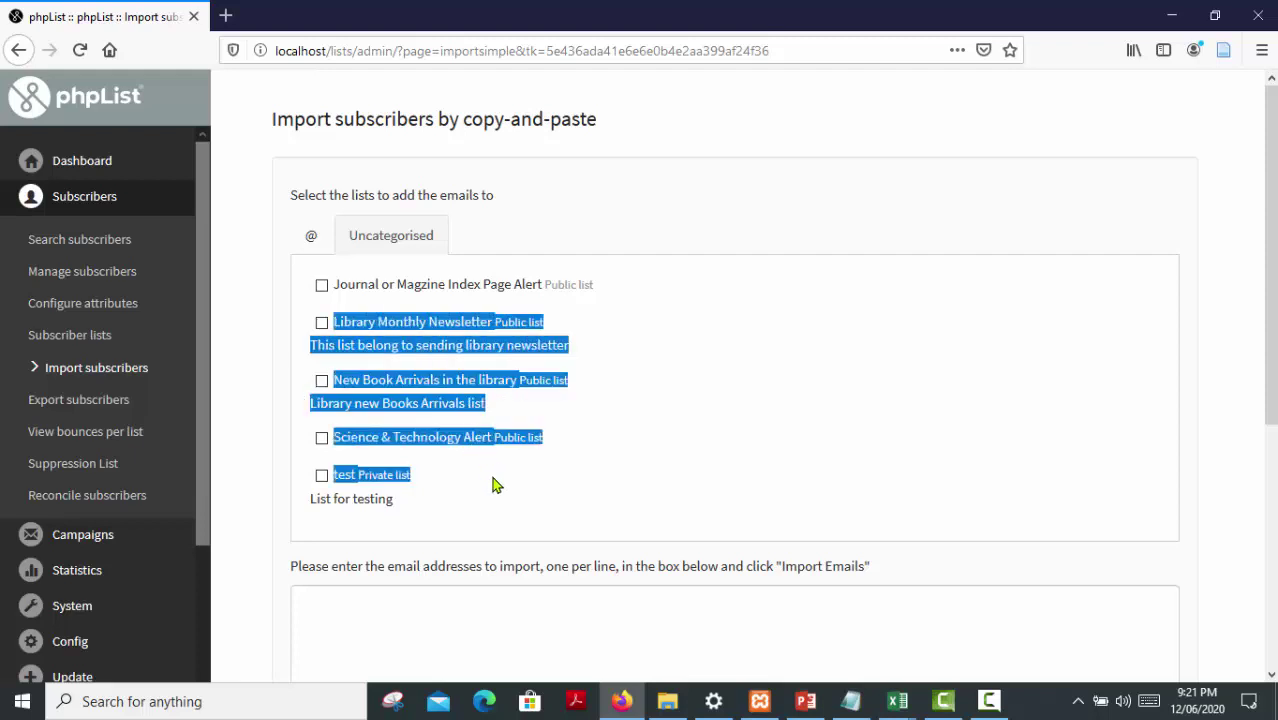
pyautogui.click(660, 480)
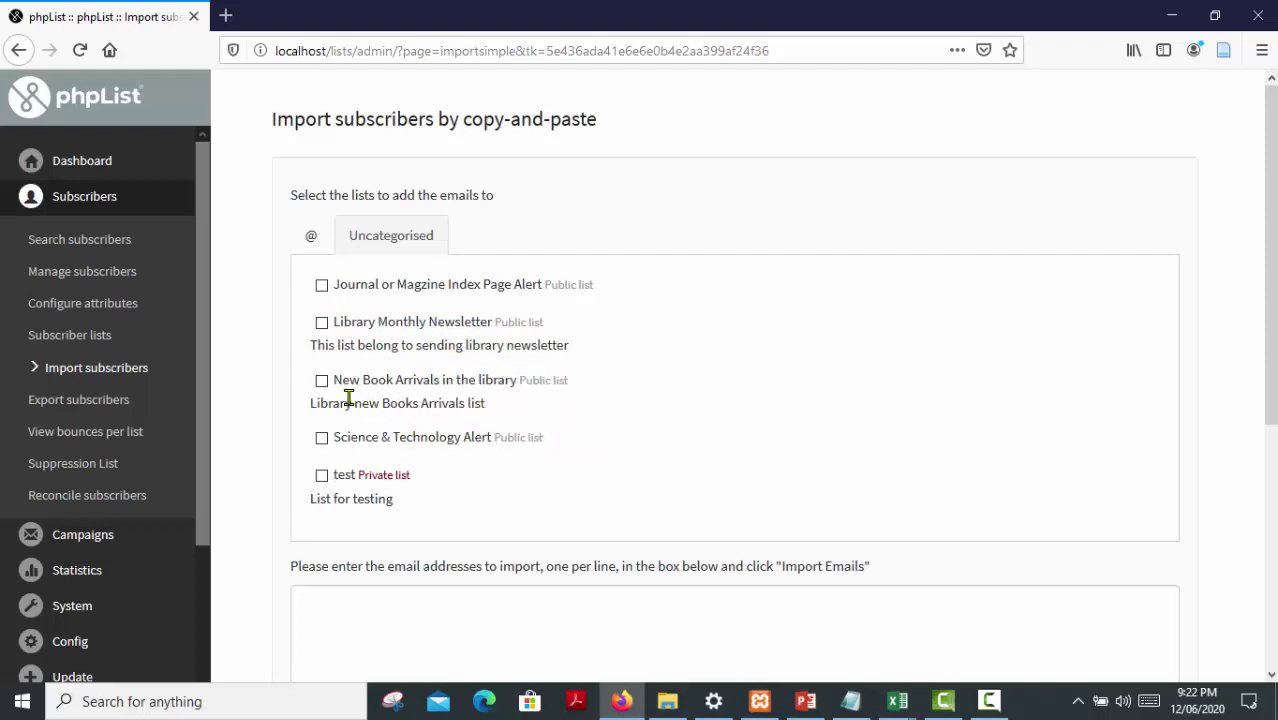
pyautogui.click(321, 381)
pyautogui.moveTo(338, 380); pyautogui.dragTo(513, 386)
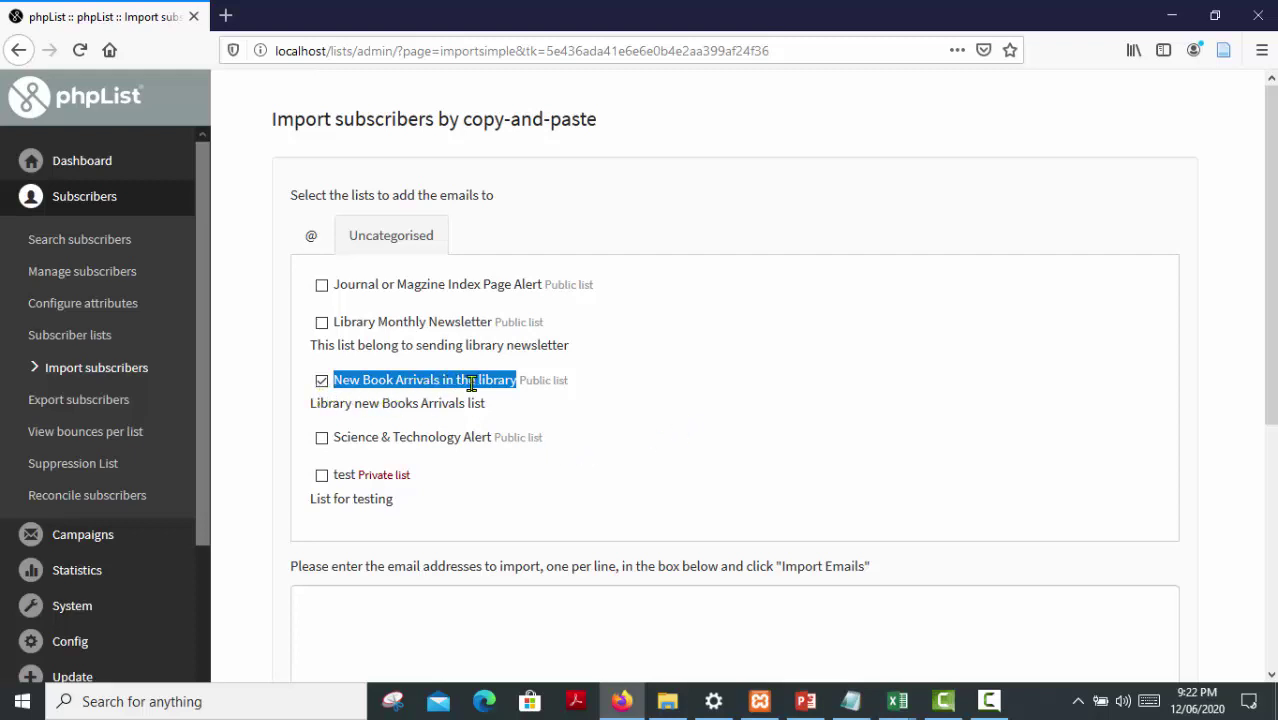
# Scroll to the empty email address box, focus it, and bring up the open Excel workbooks
pyautogui.scroll(-3, 410, 445)
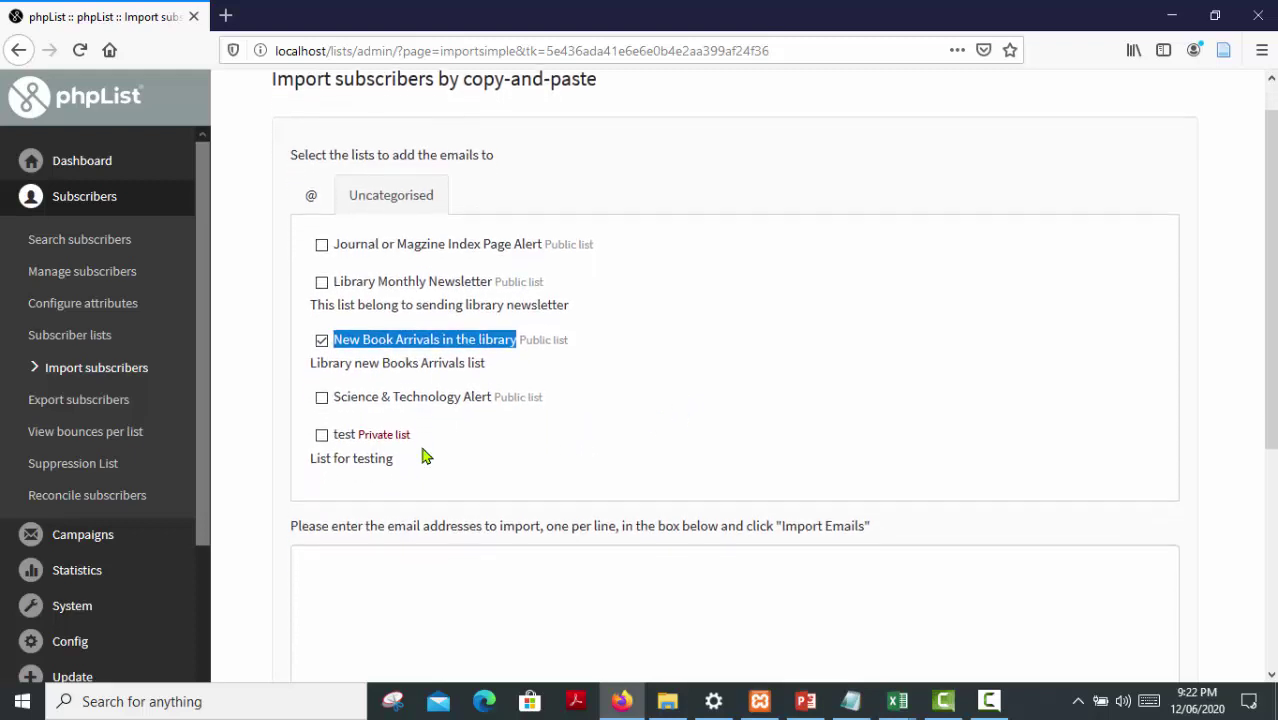
pyautogui.scroll(-1, 422, 447)
pyautogui.scroll(-2, 422, 447)
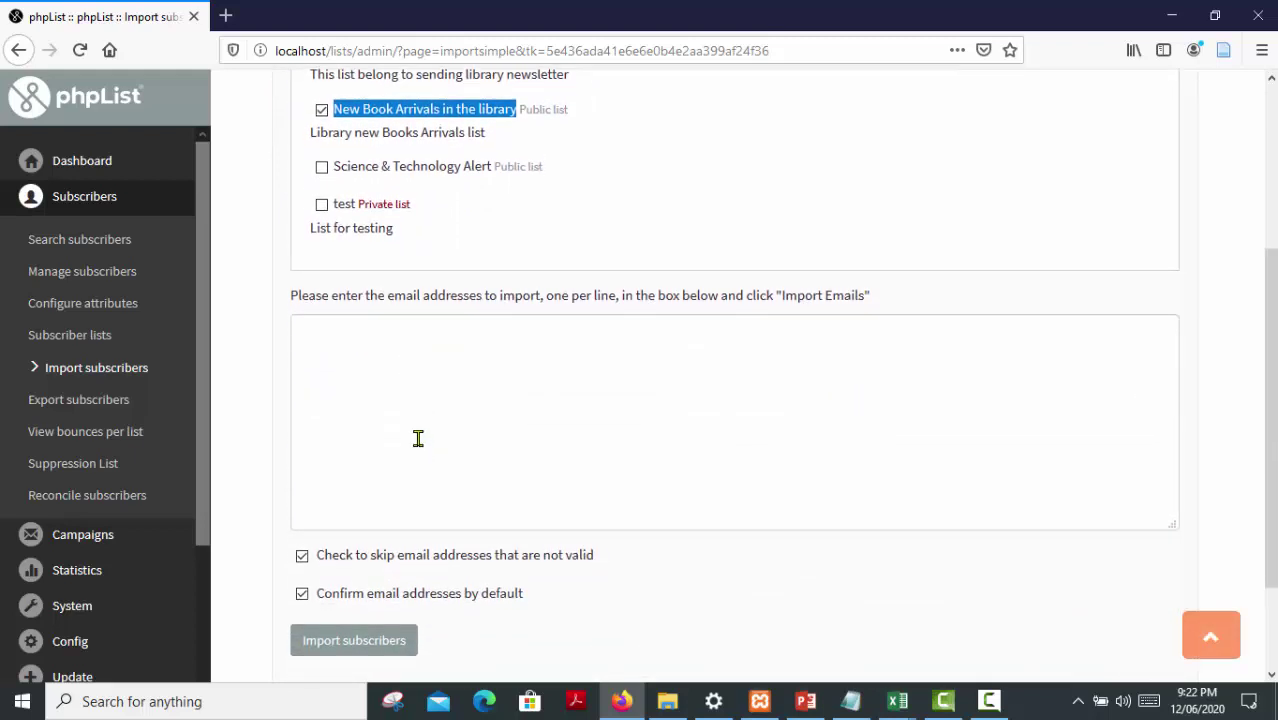
pyautogui.scroll(-1, 391, 417)
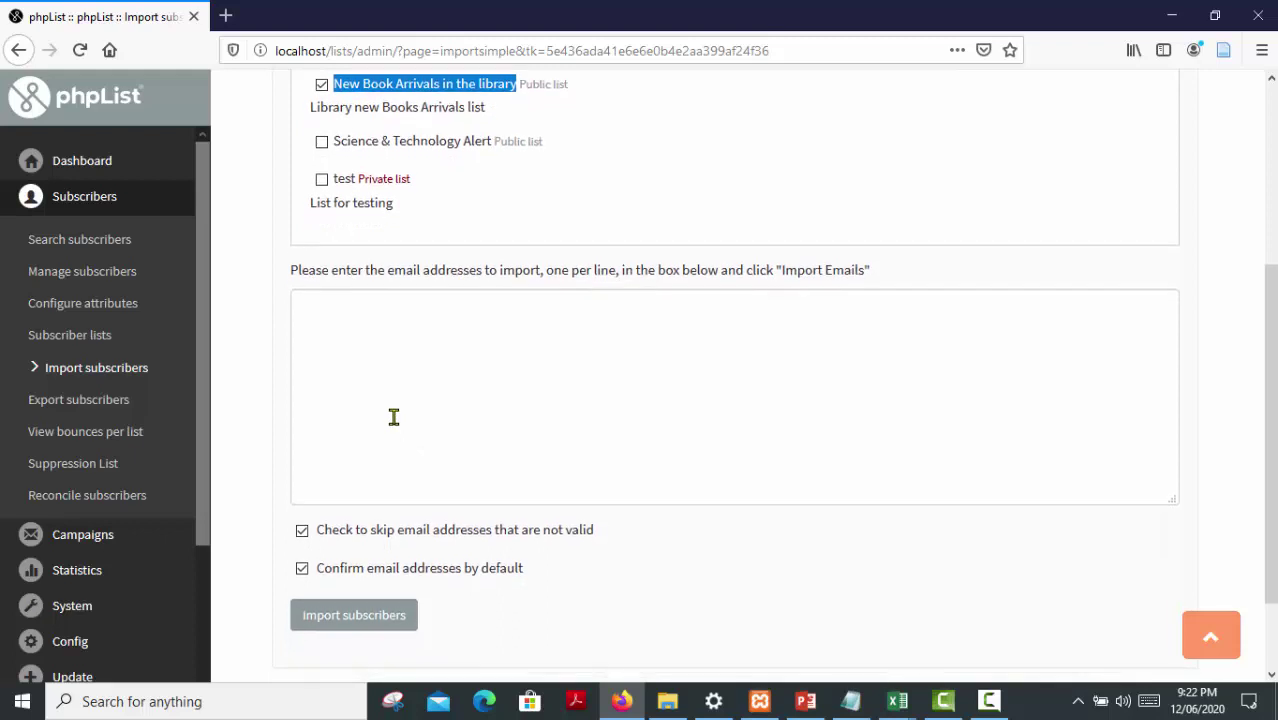
pyautogui.click(476, 405)
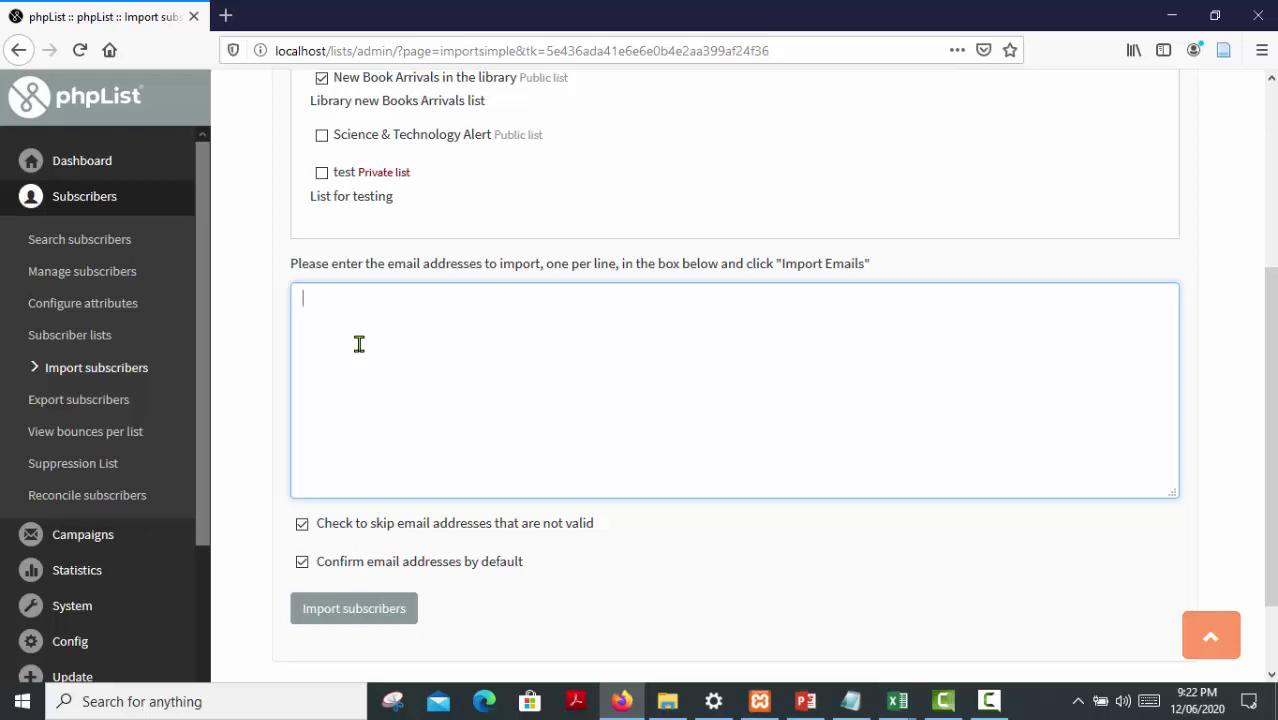
pyautogui.click(899, 708)
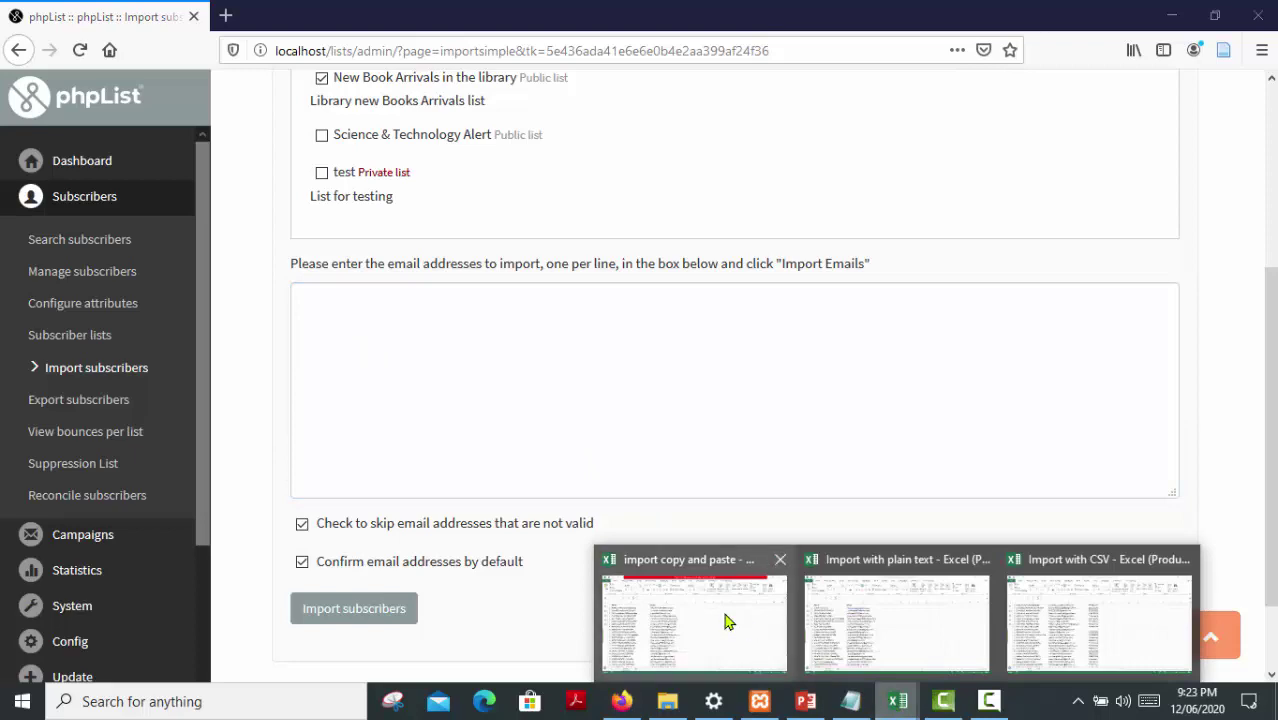
# Copy all of column B's 208 email addresses in the 'import copy and paste' workbook
pyautogui.click(733, 623)
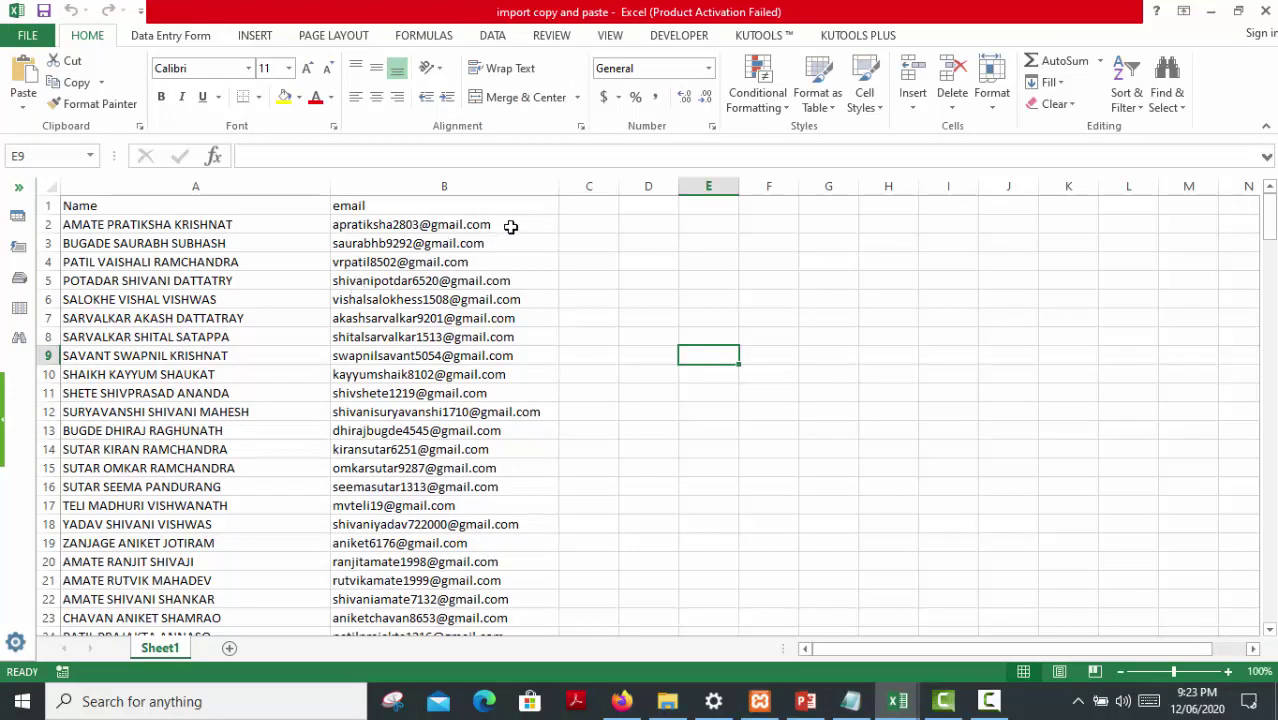
pyautogui.moveTo(510, 228); pyautogui.dragTo(502, 524)
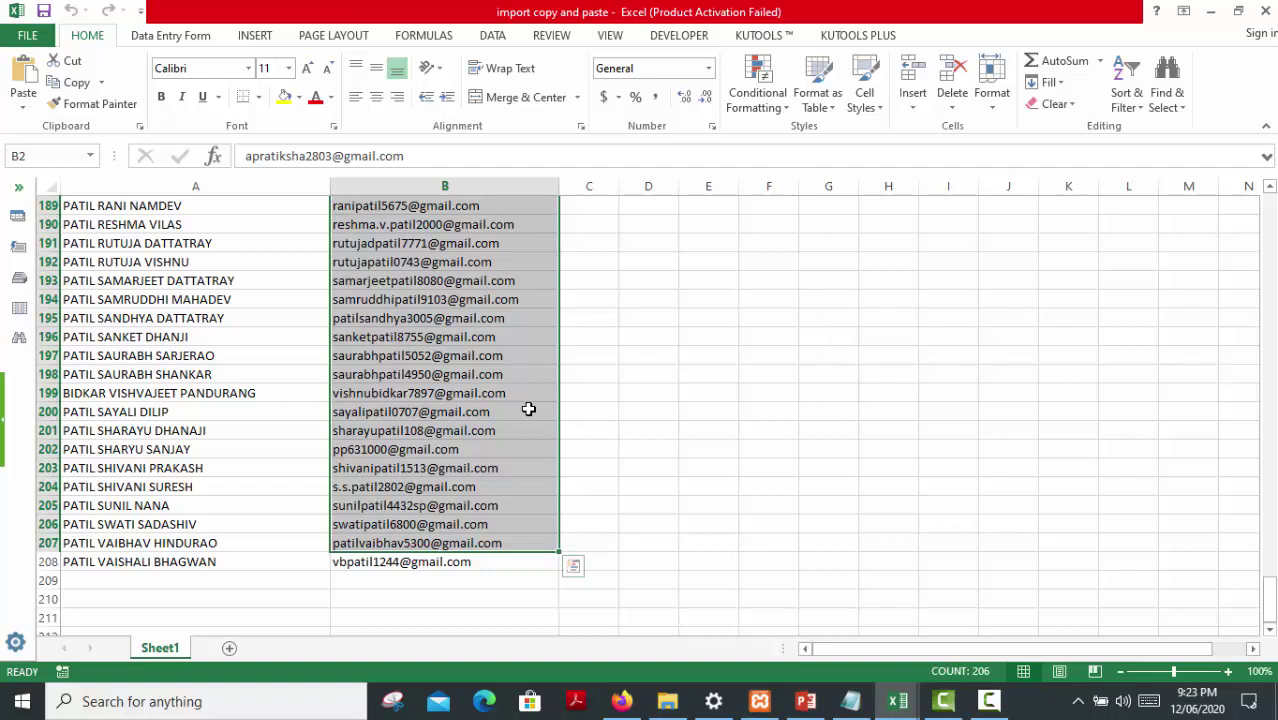
pyautogui.hotkey('ctrl', 'Down')
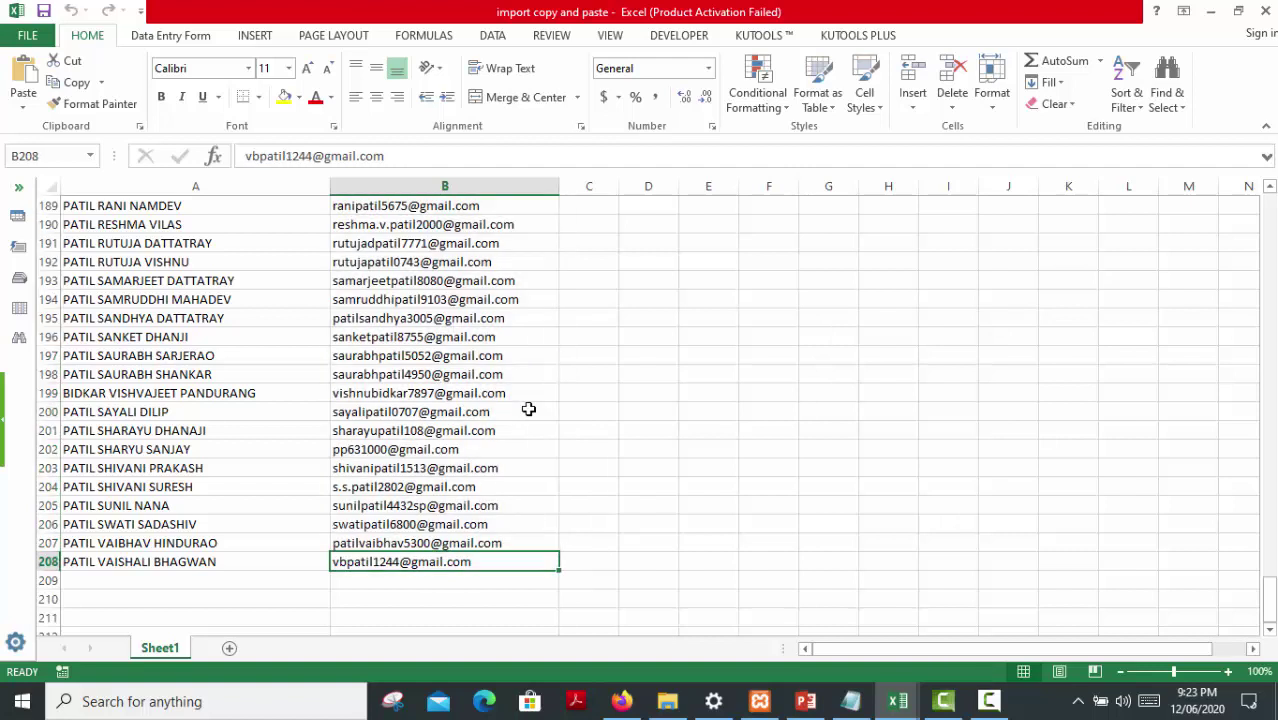
pyautogui.click(441, 185)
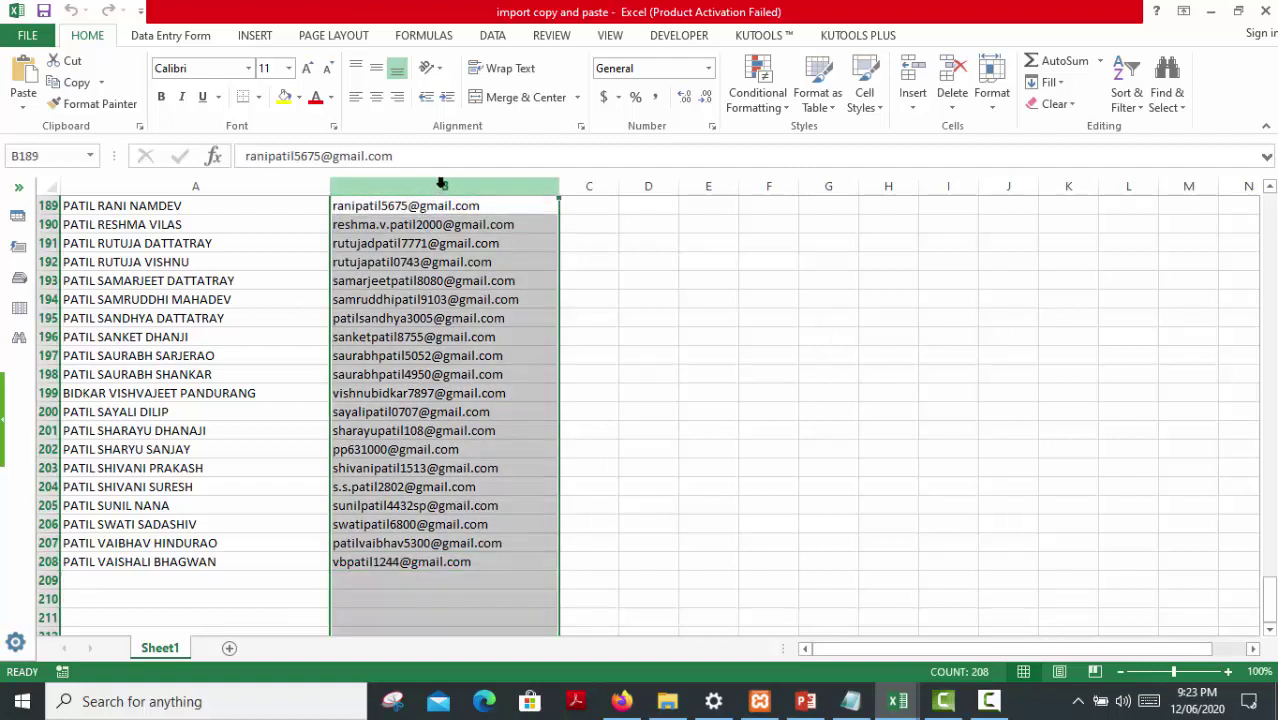
pyautogui.rightClick(444, 187)
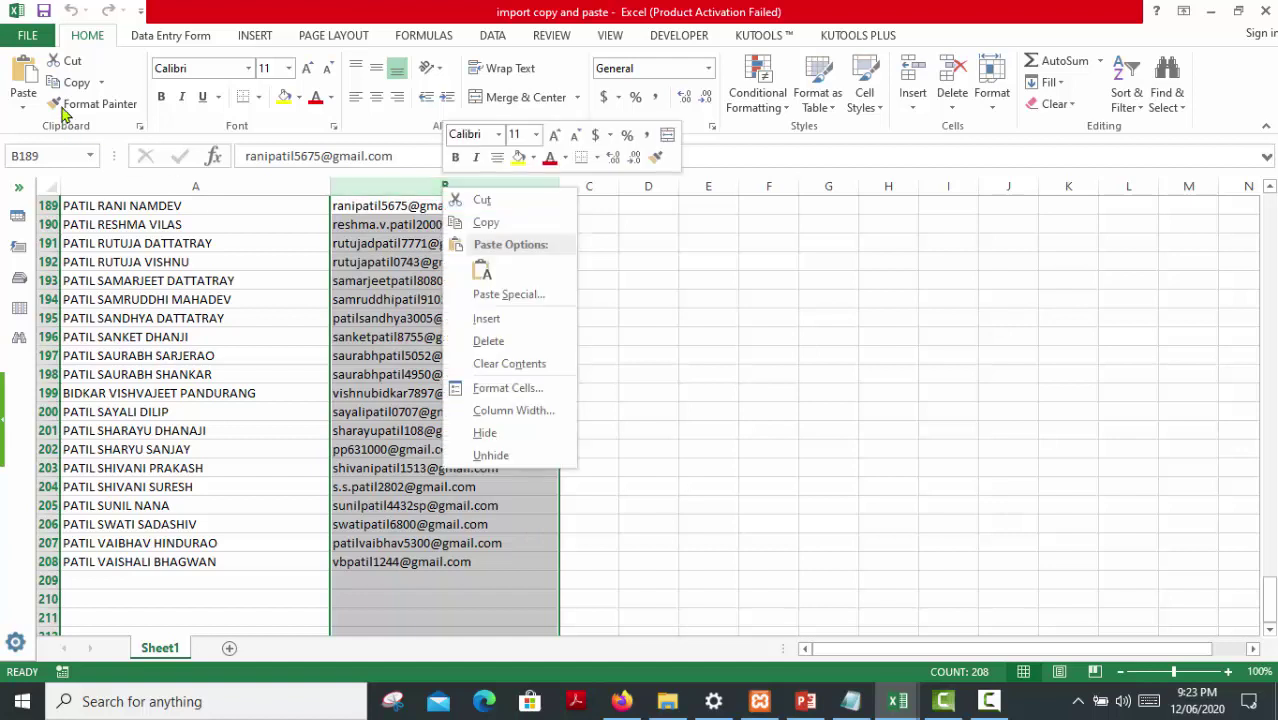
pyautogui.click(494, 223)
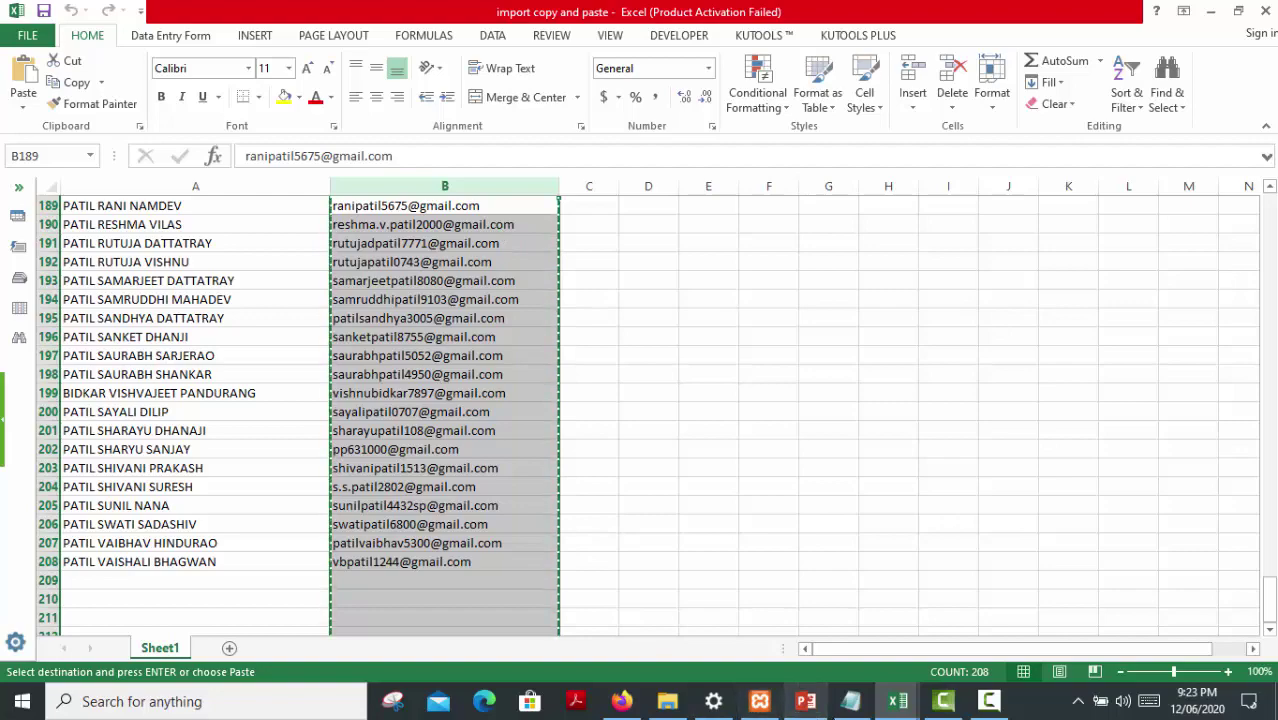
# Paste the copied Excel email addresses into phpList's import box and scroll through them
pyautogui.click(621, 701)
pyautogui.click(430, 490)
pyautogui.rightClick(327, 313)
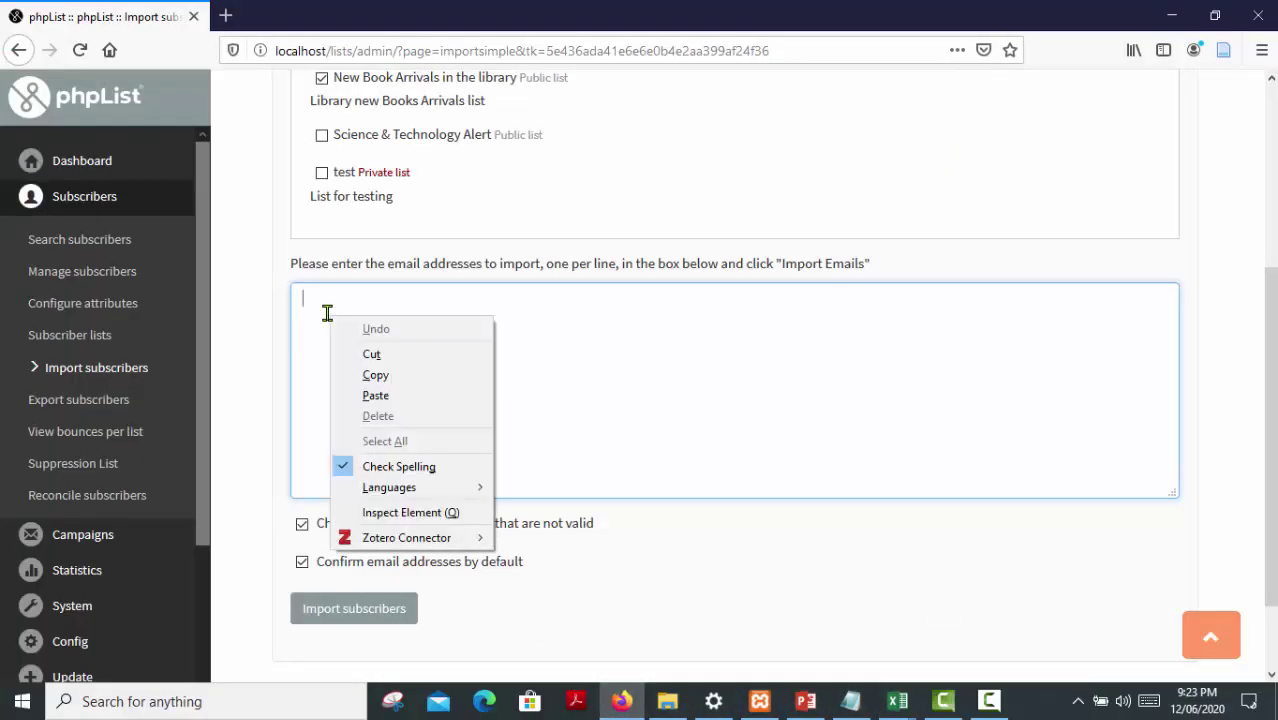
pyautogui.click(378, 399)
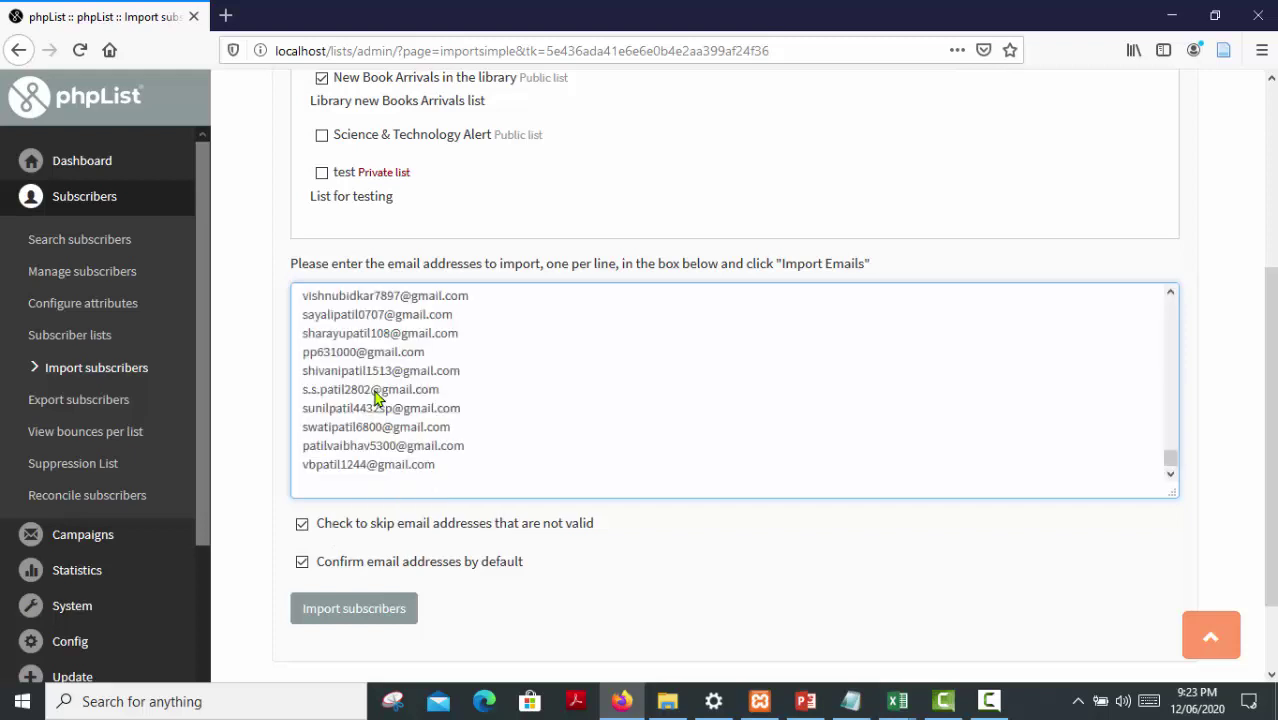
pyautogui.scroll(2, 435, 399)
pyautogui.scroll(4, 435, 399)
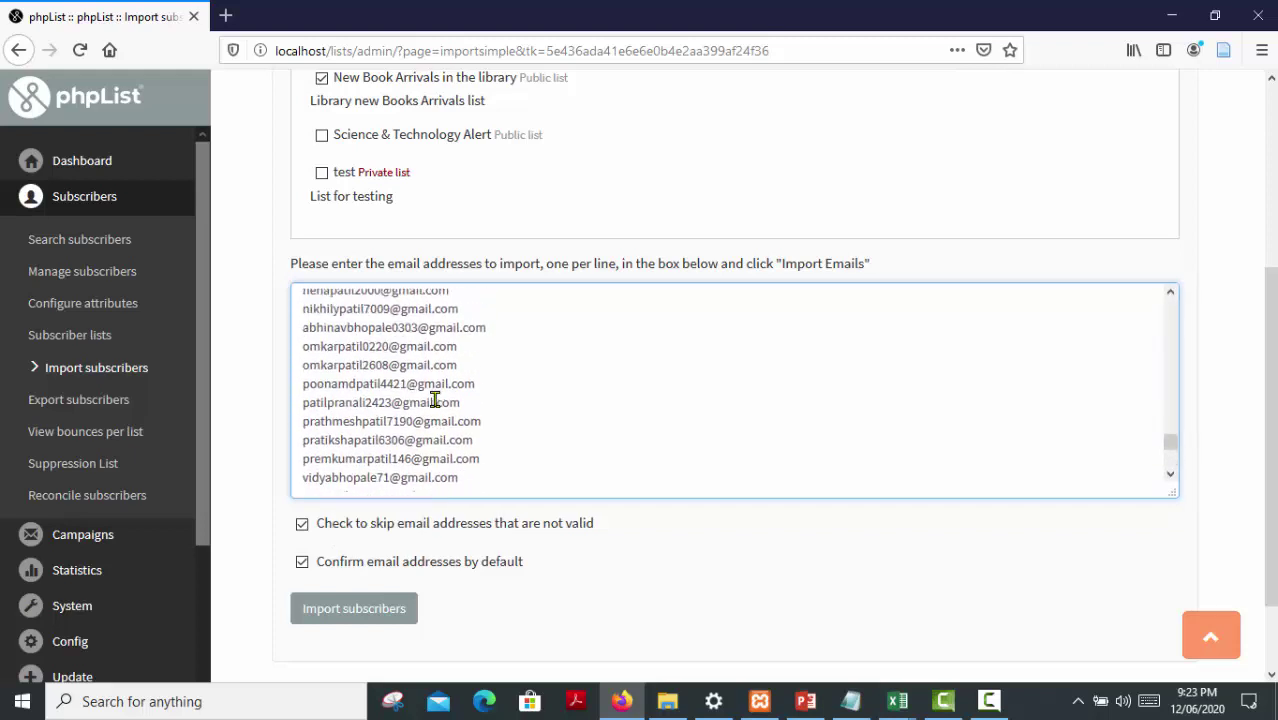
pyautogui.scroll(5, 492, 354)
pyautogui.scroll(5, 492, 354)
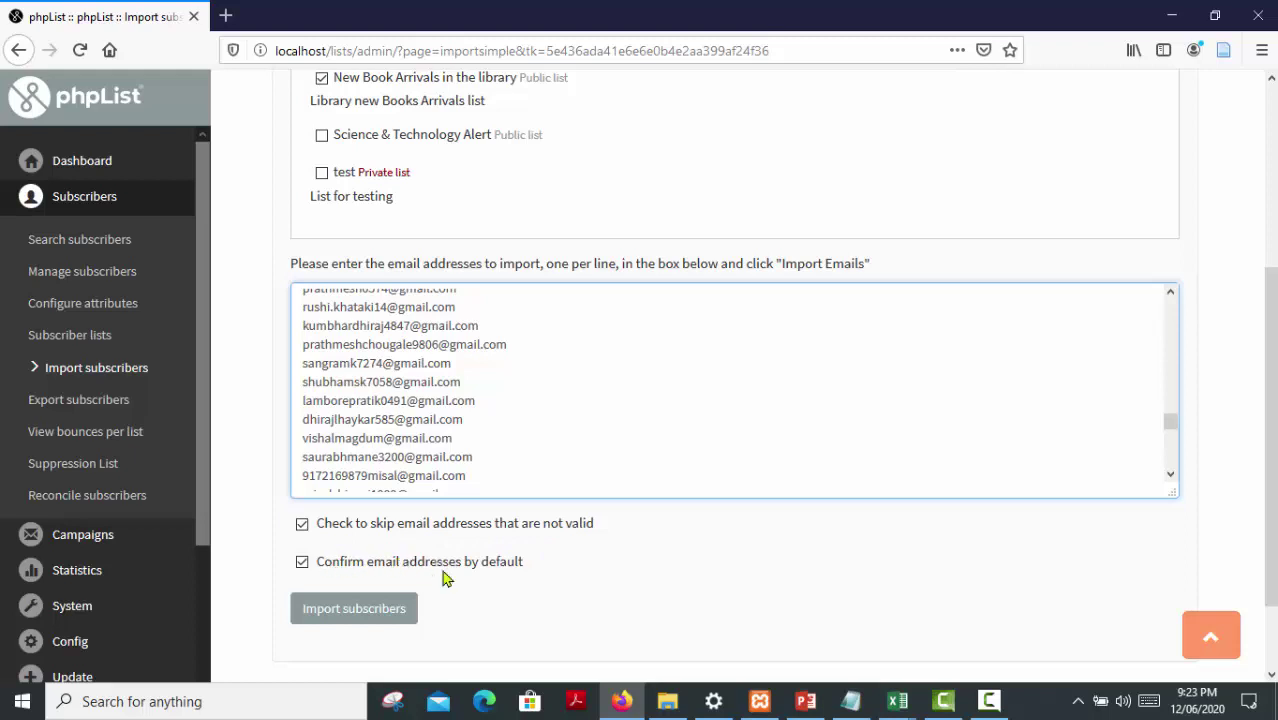
pyautogui.scroll(1, 420, 436)
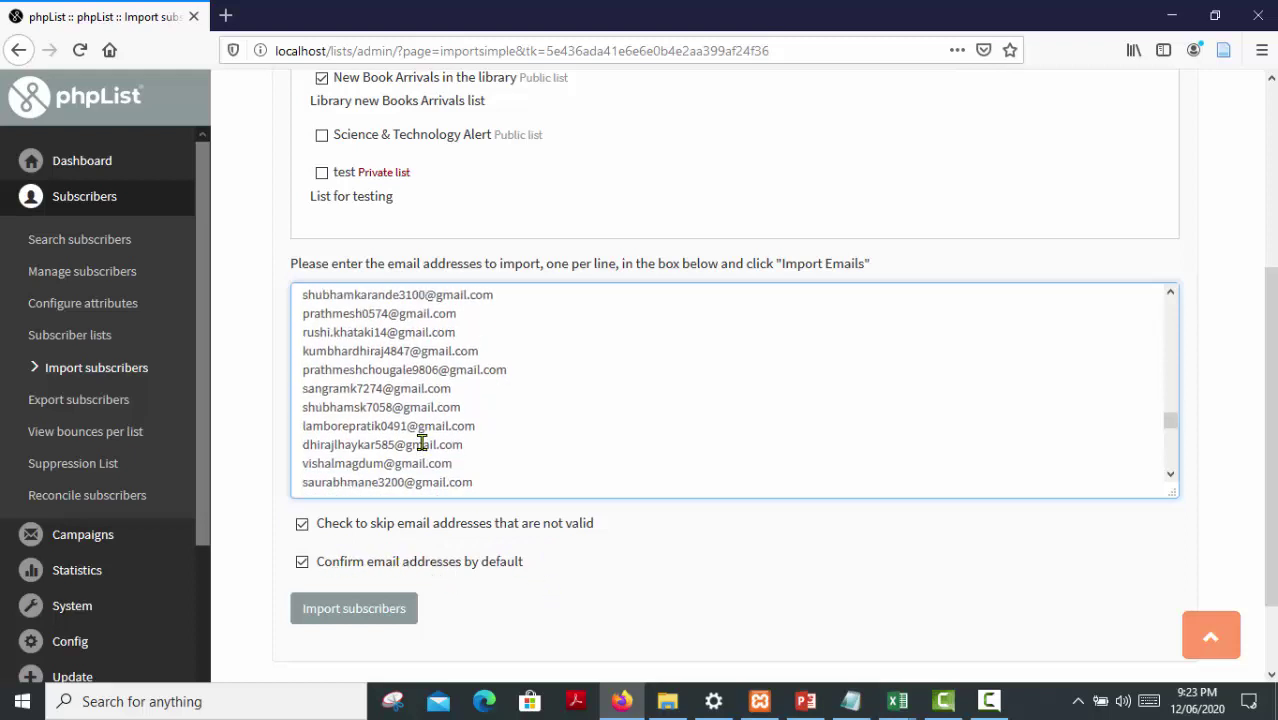
# Run the import of the pasted addresses into New Book Arrivals, getting 200 of 209 imported
pyautogui.click(380, 612)
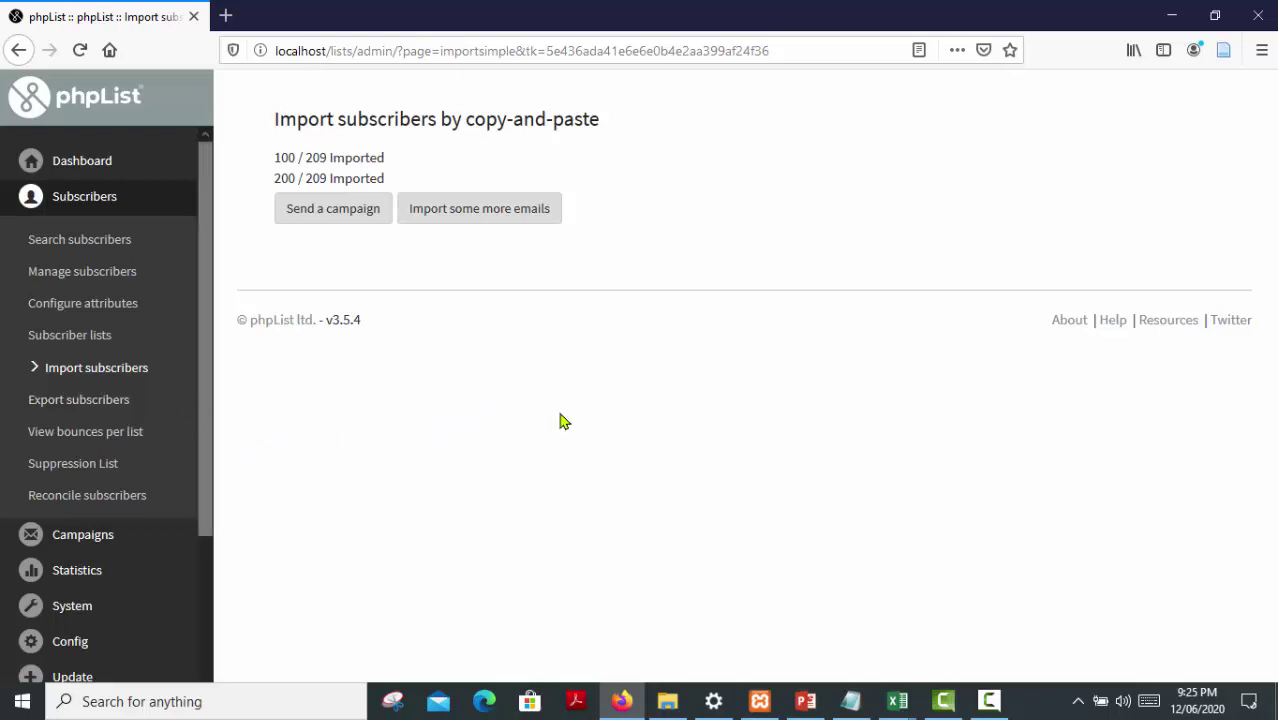
# Open the Subscriber lists overview and scroll to review all five lists' member counts
pyautogui.click(98, 342)
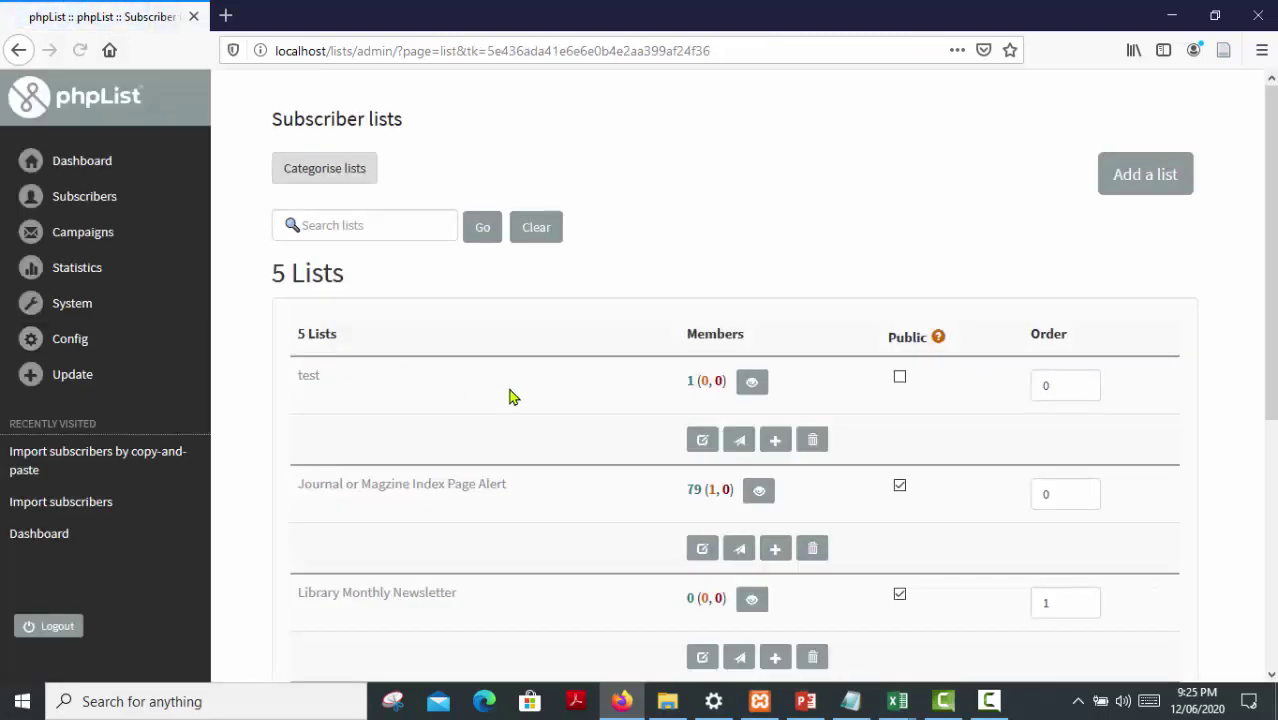
pyautogui.scroll(-3, 586, 413)
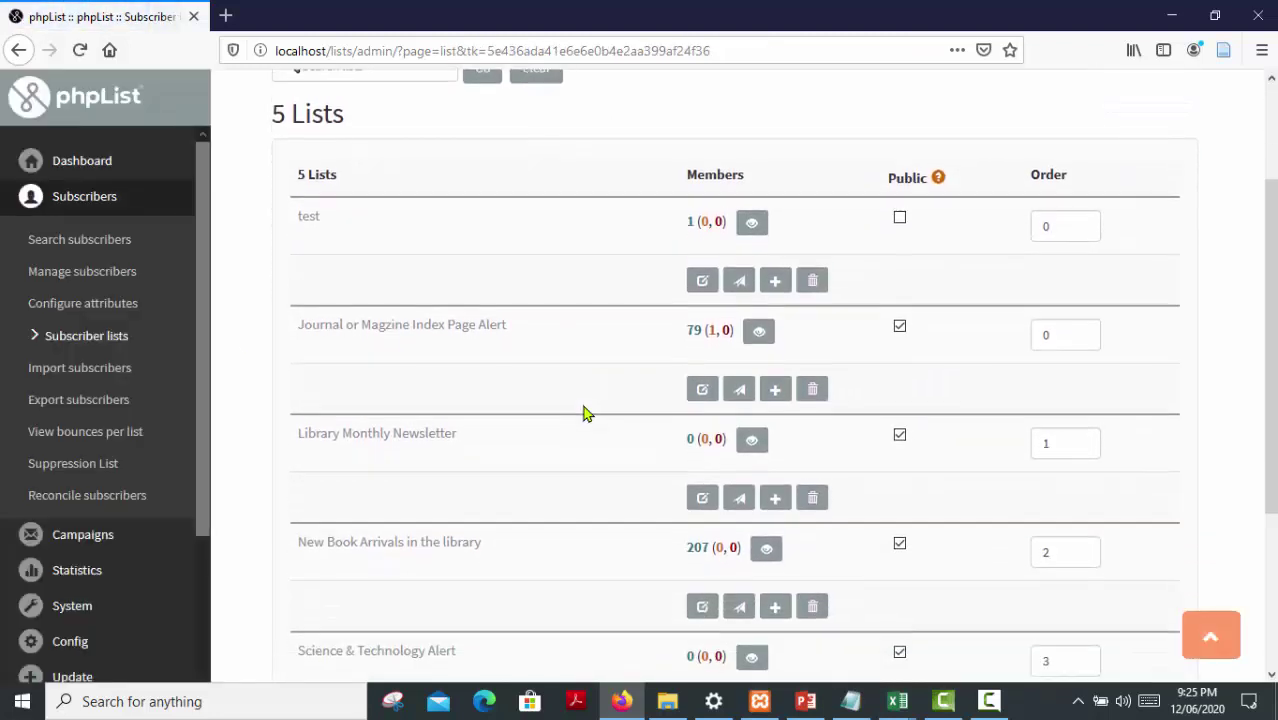
pyautogui.scroll(-2, 584, 414)
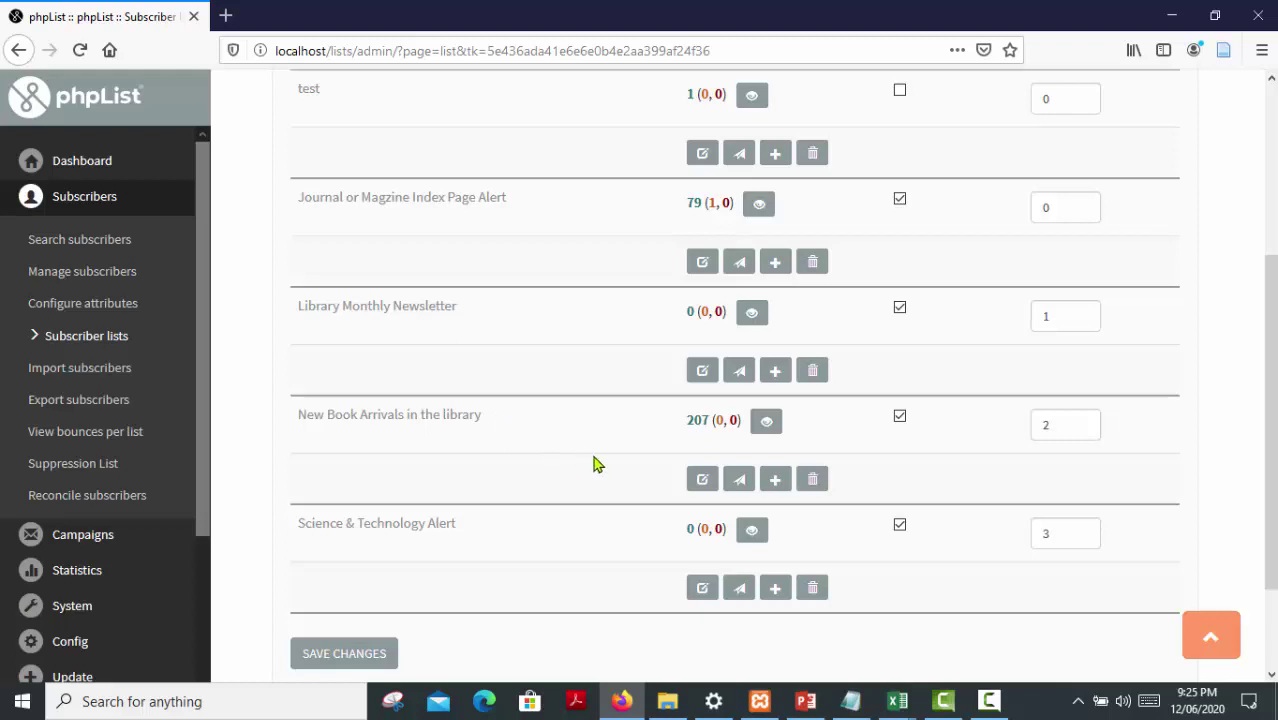
# View and scroll through the 207 members of New Book Arrivals in the library
pyautogui.click(766, 424)
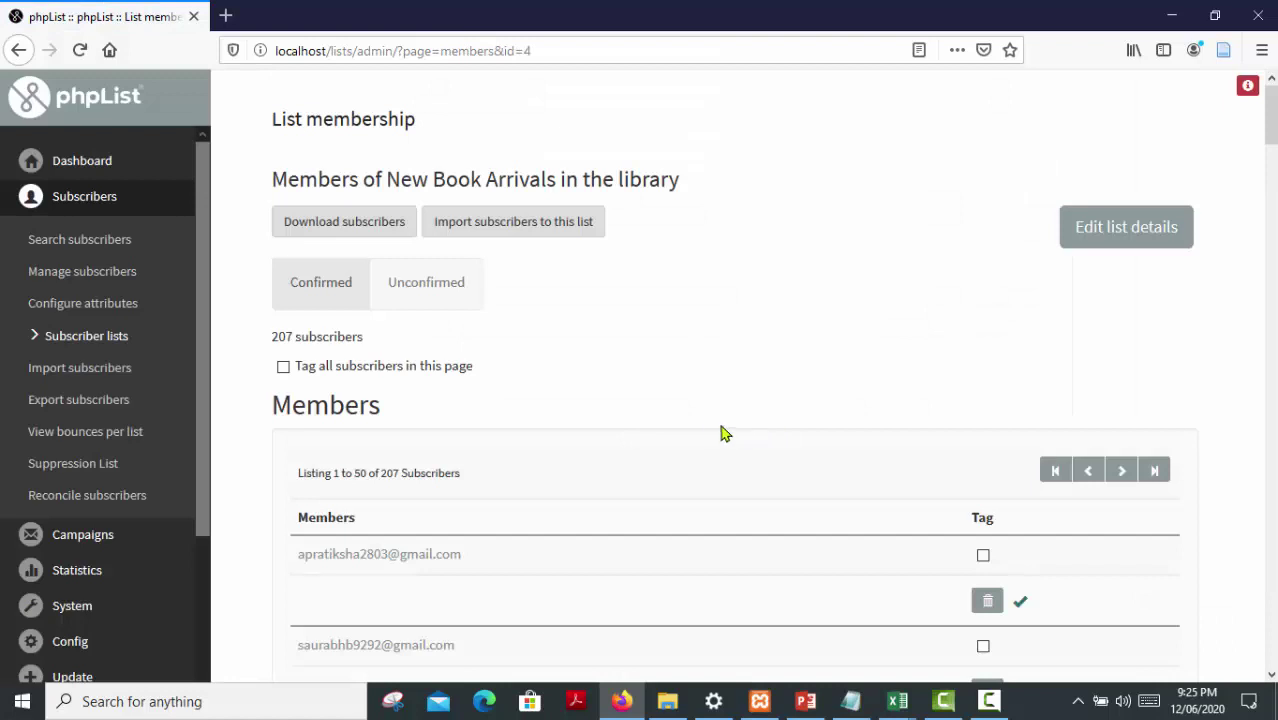
pyautogui.scroll(-2, 695, 430)
pyautogui.scroll(-1, 688, 430)
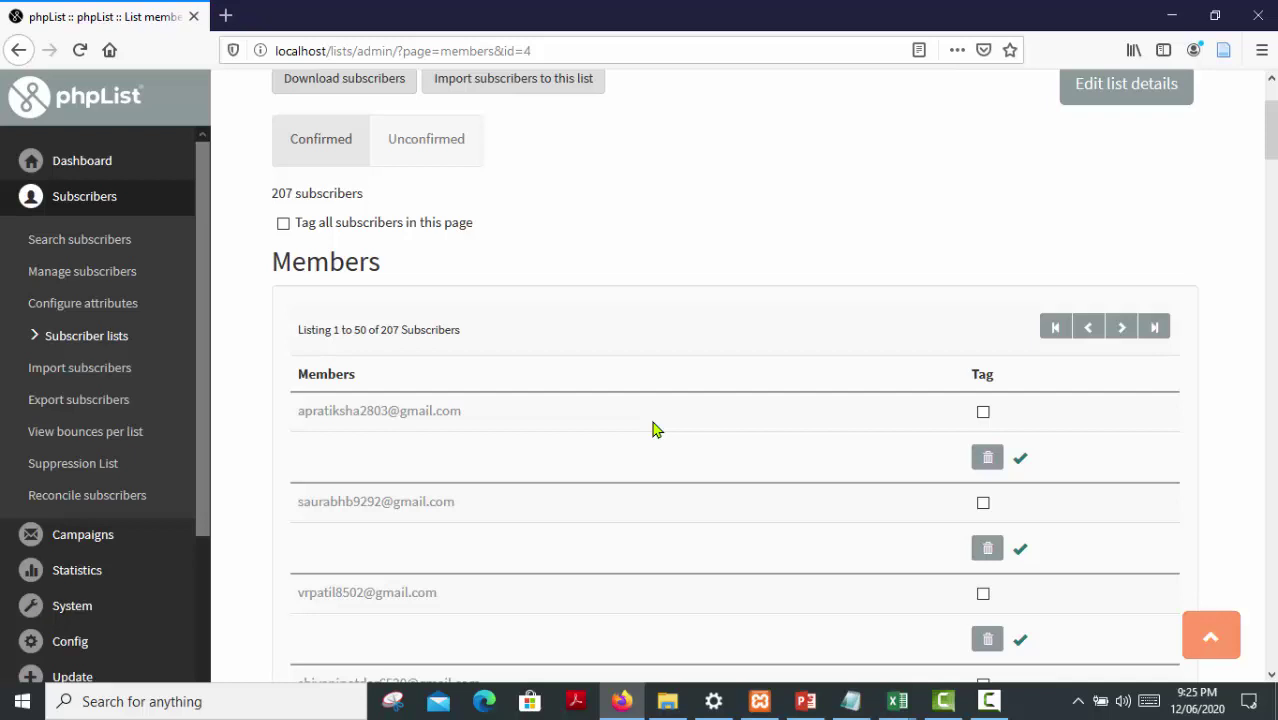
pyautogui.scroll(-4, 652, 428)
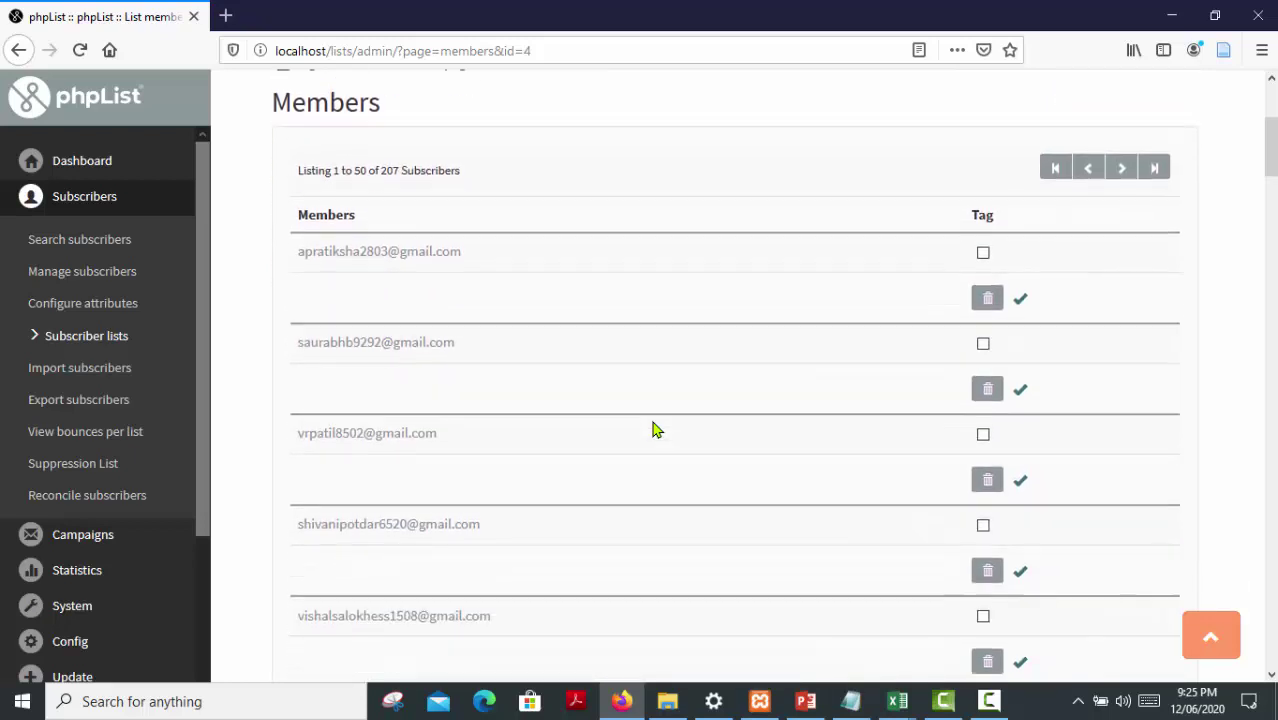
pyautogui.scroll(1, 652, 428)
pyautogui.scroll(-5, 652, 428)
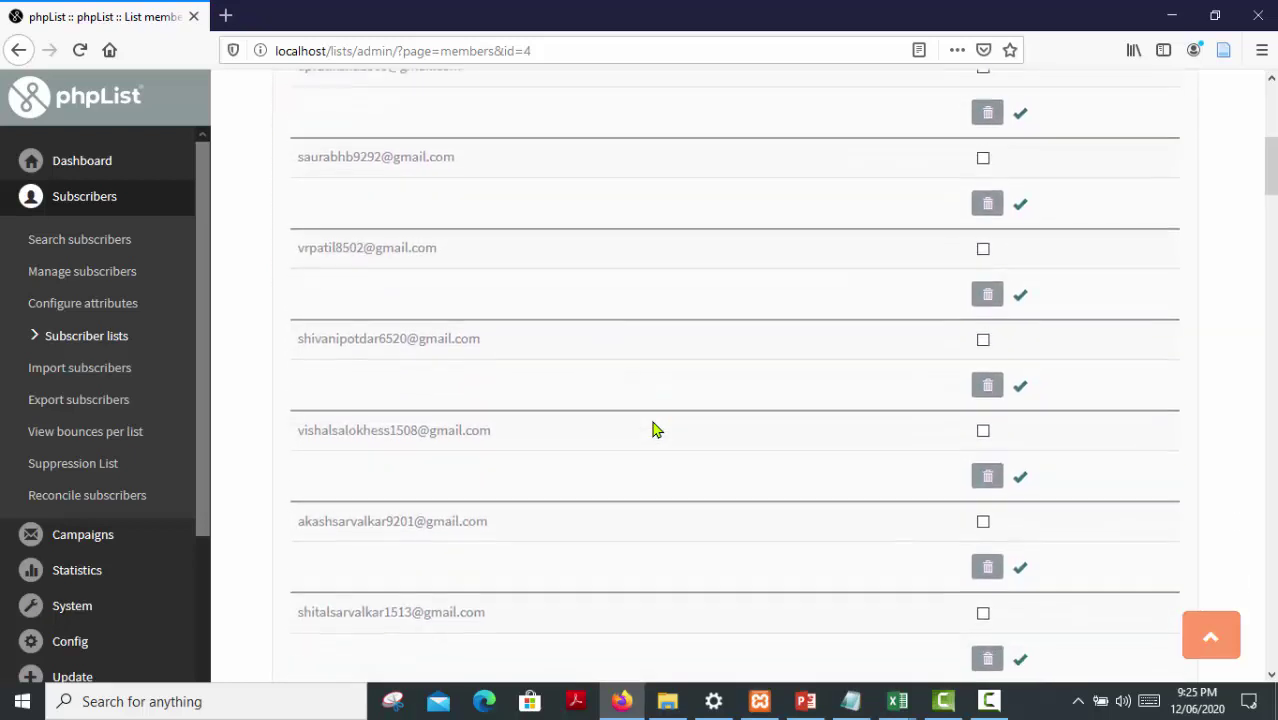
pyautogui.scroll(-8, 656, 430)
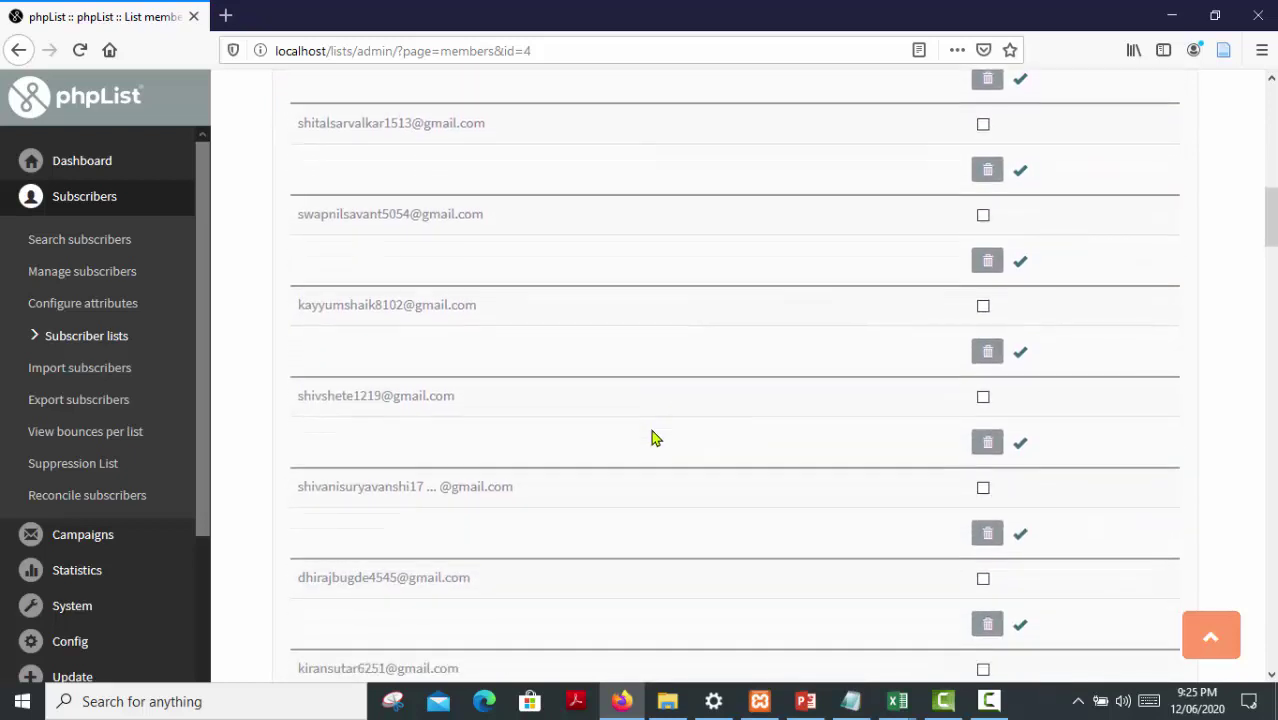
pyautogui.scroll(-4, 650, 442)
pyautogui.scroll(2, 645, 454)
pyautogui.scroll(7, 645, 454)
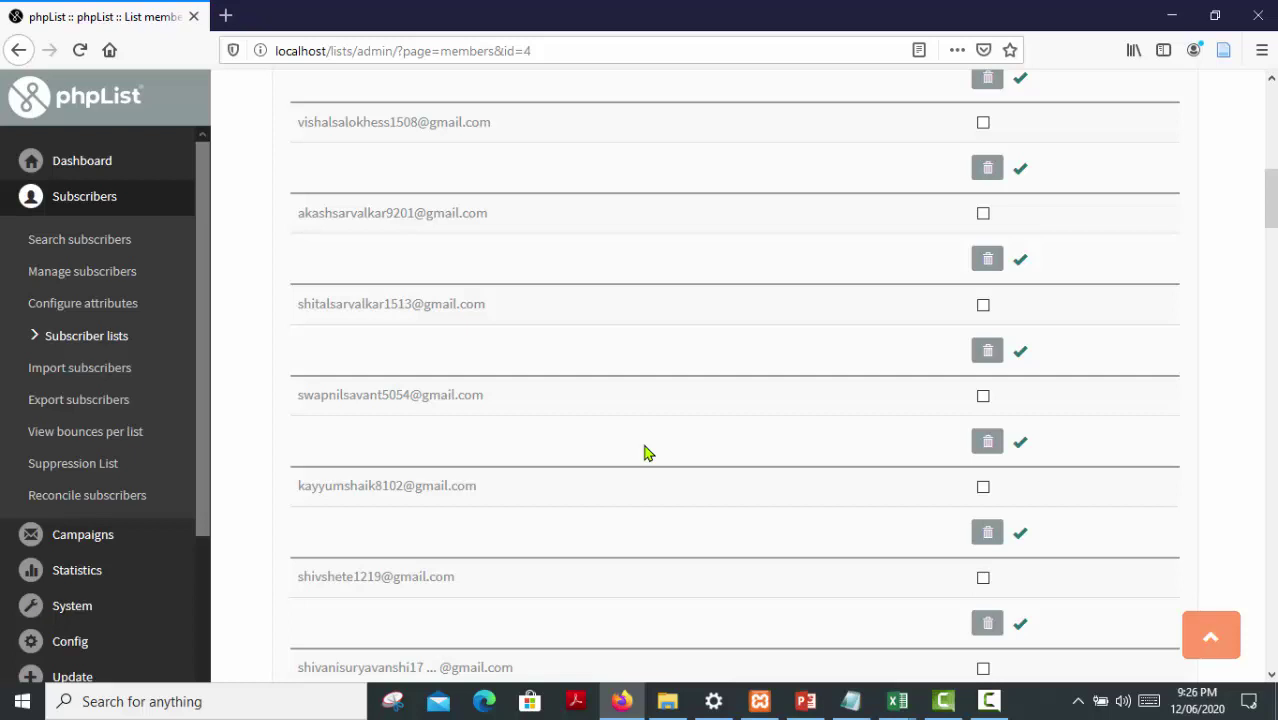
pyautogui.scroll(7, 645, 454)
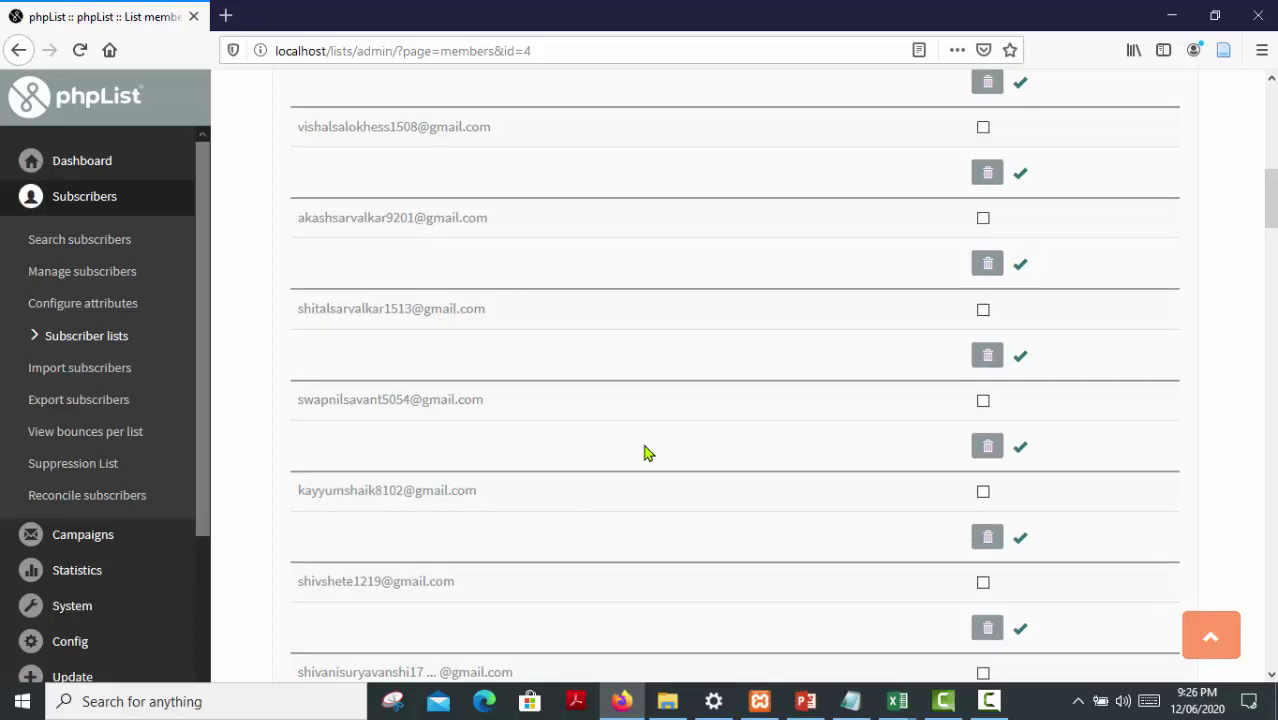
pyautogui.scroll(3, 630, 459)
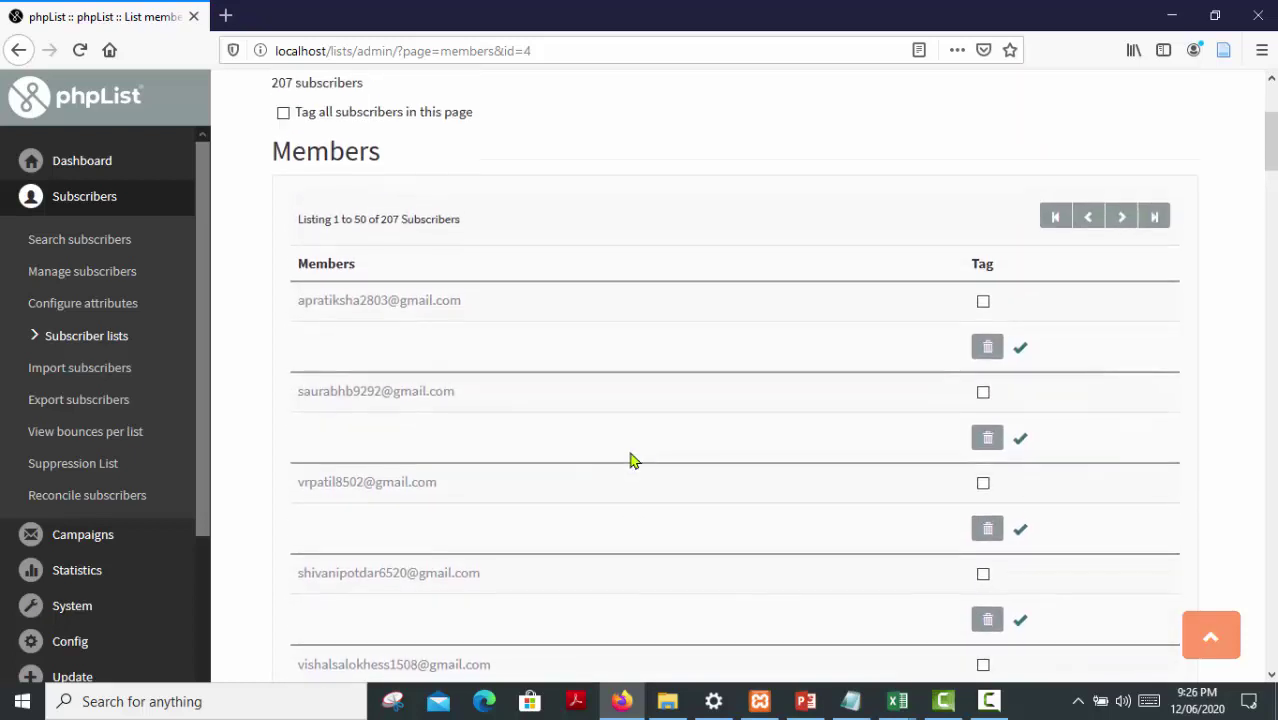
pyautogui.moveTo(298, 266); pyautogui.dragTo(436, 265)
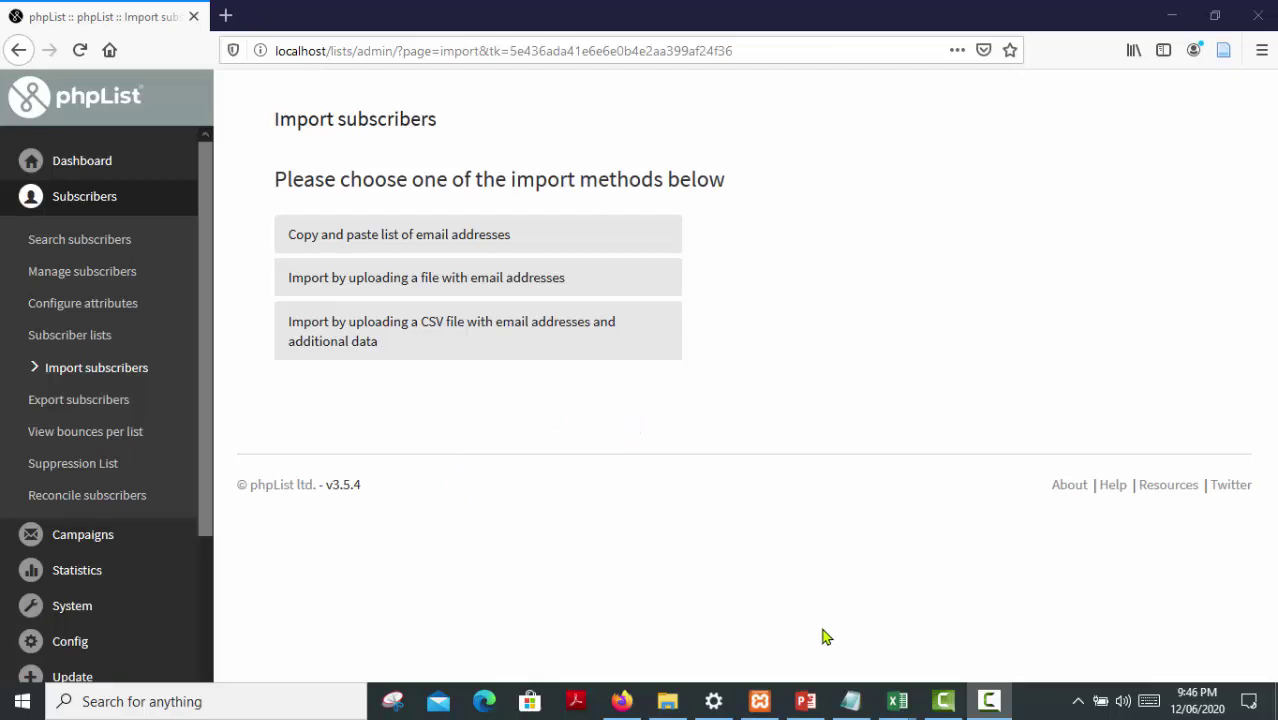
pyautogui.moveTo(897, 703)
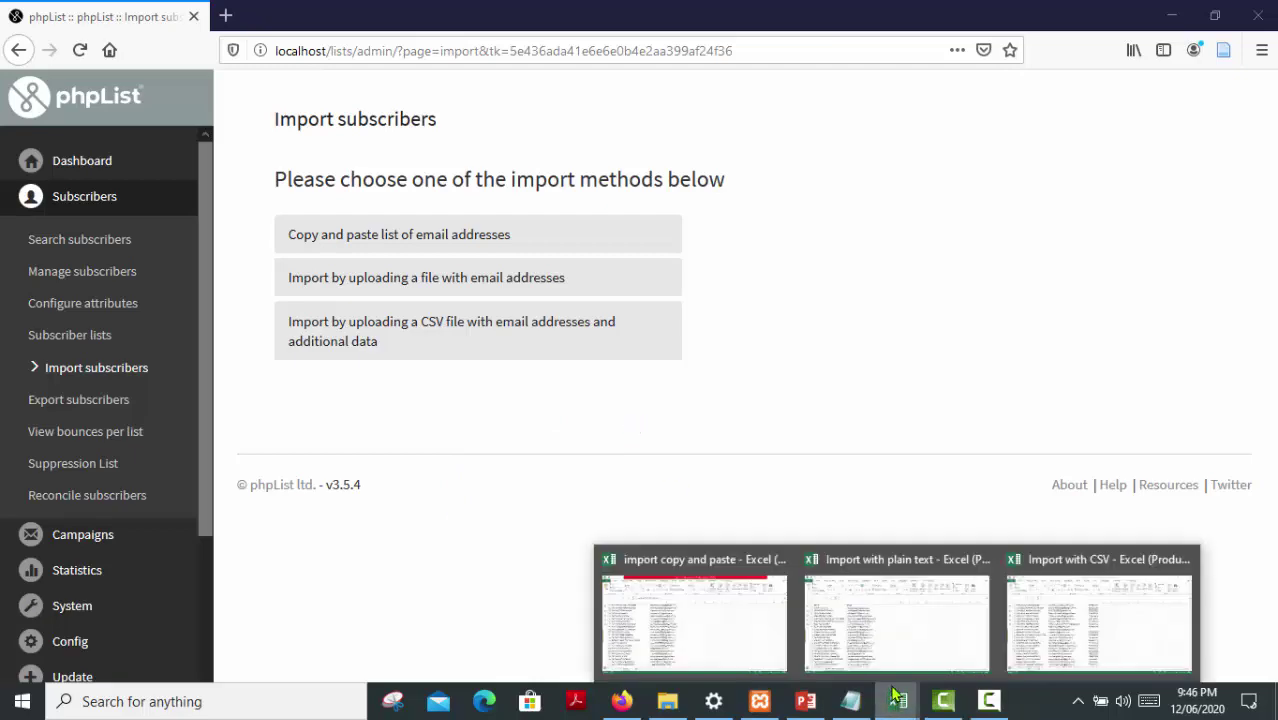
pyautogui.click(880, 620)
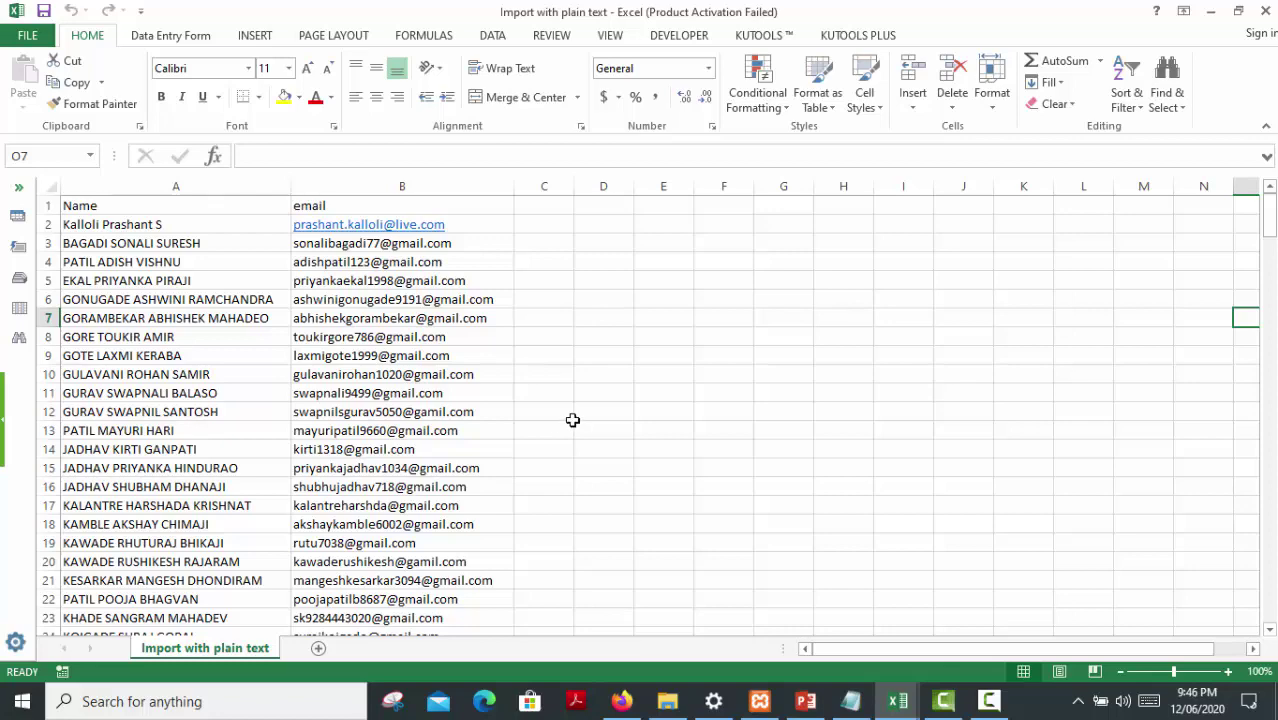
pyautogui.moveTo(1269, 215); pyautogui.dragTo(1254, 672)
pyautogui.scroll(-5, 660, 510)
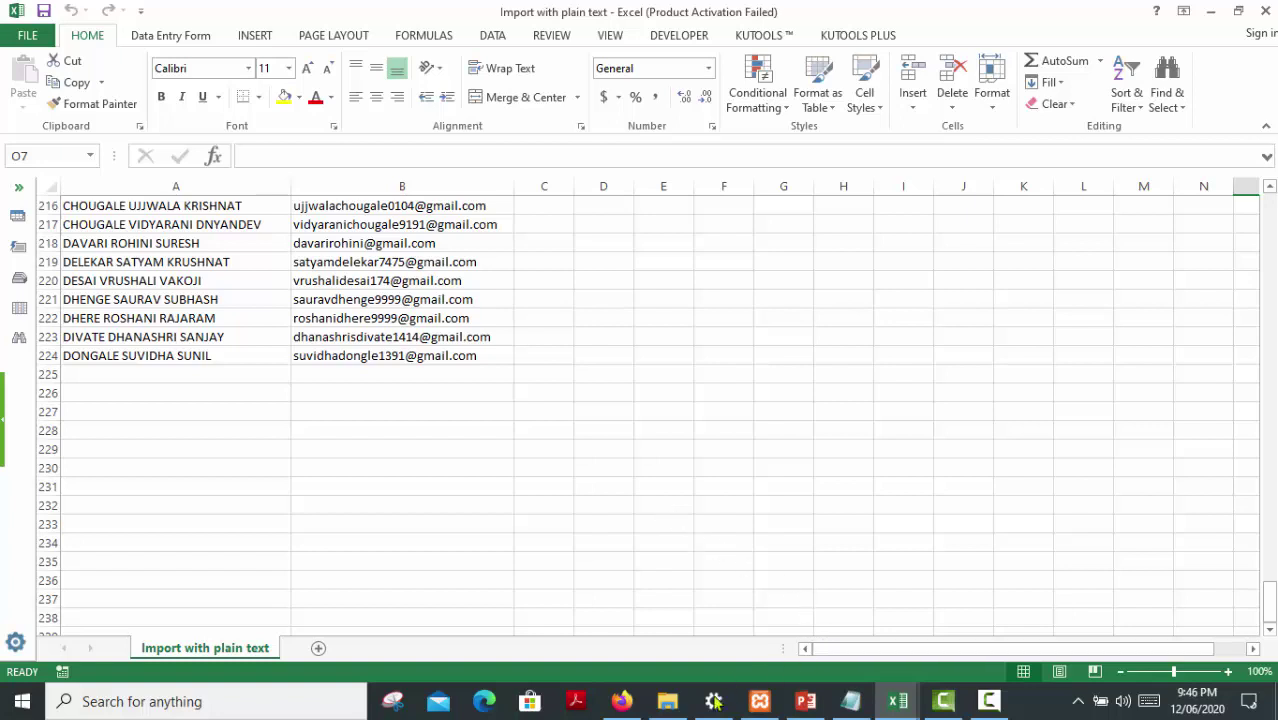
pyautogui.click(622, 703)
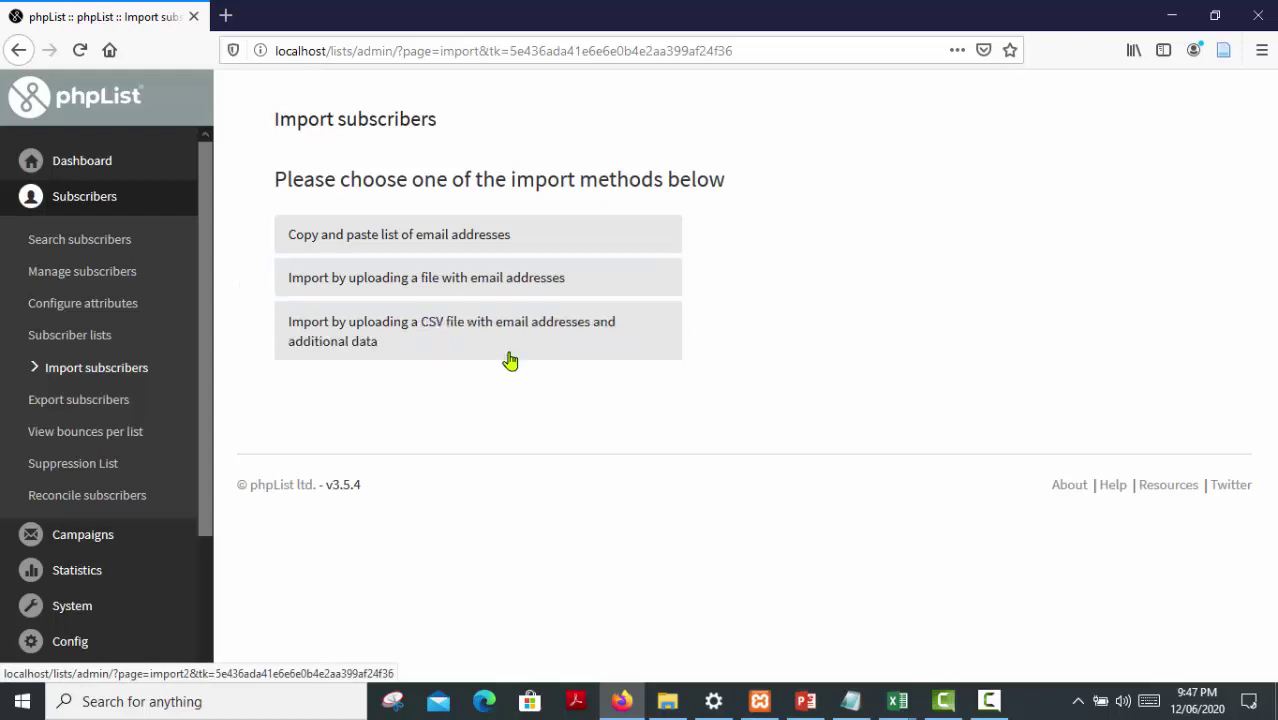
# Choose importing by uploading a file with email addresses
pyautogui.click(344, 287)
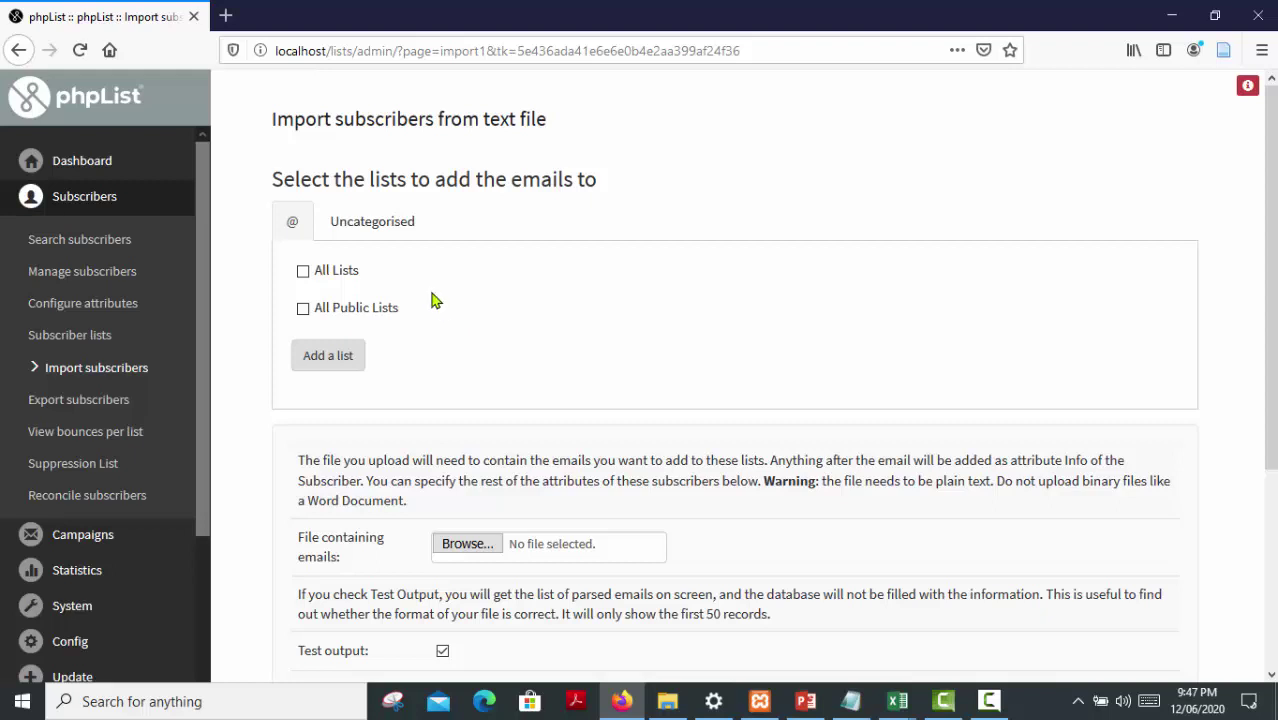
# Tick Library Monthly Newsletter among the Uncategorised lists as the import target
pyautogui.click(391, 237)
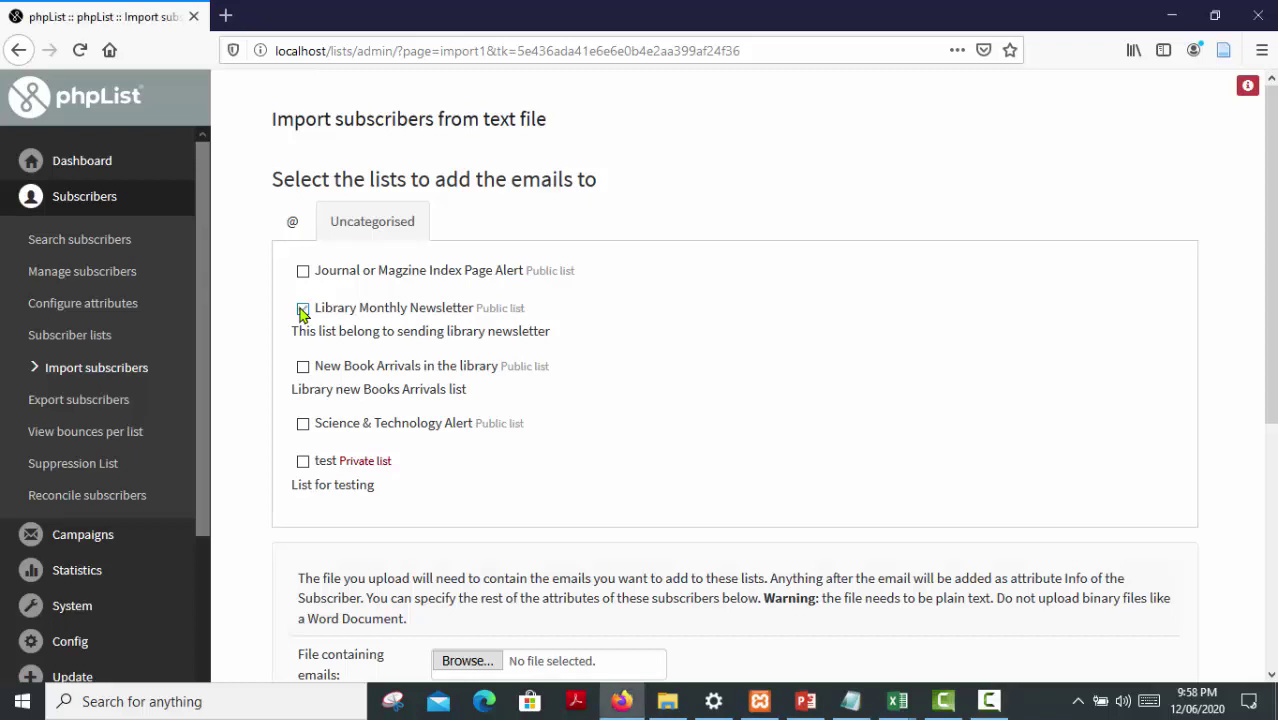
pyautogui.click(303, 311)
# Attach 'import with plain text final.txt' as the file of emails to upload
pyautogui.scroll(-2, 588, 379)
pyautogui.scroll(-3, 588, 379)
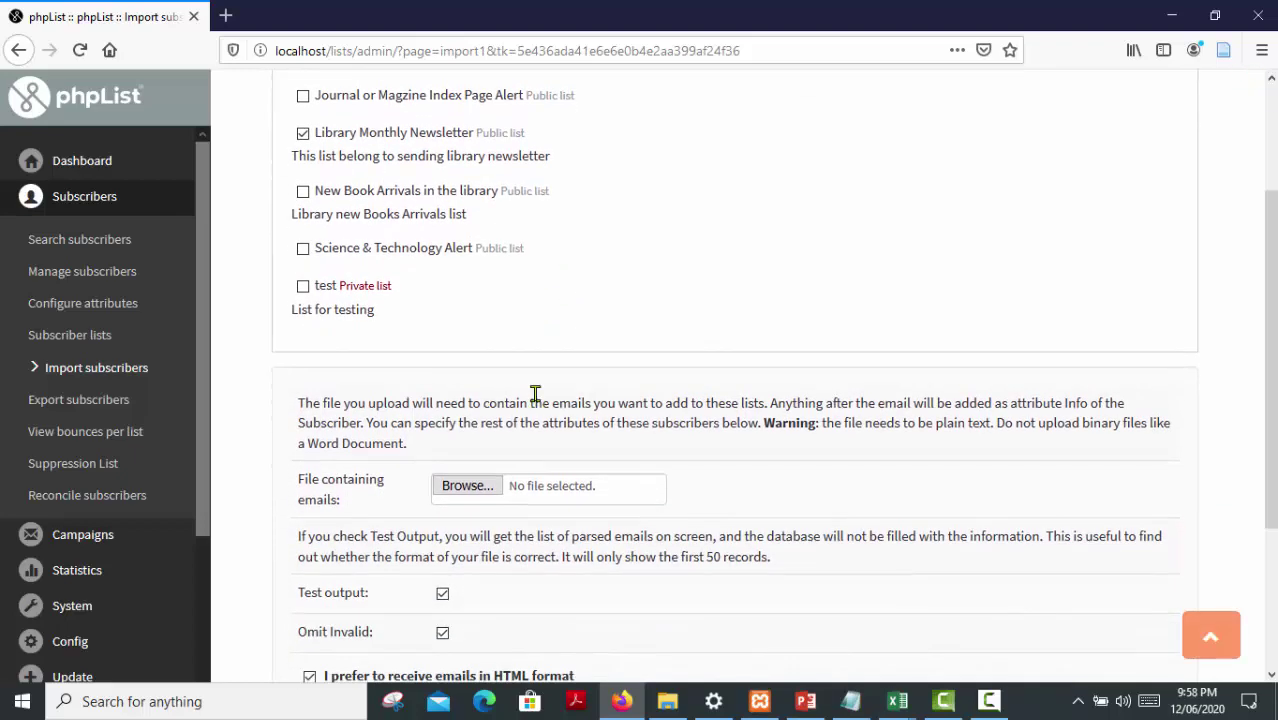
pyautogui.scroll(-2, 535, 393)
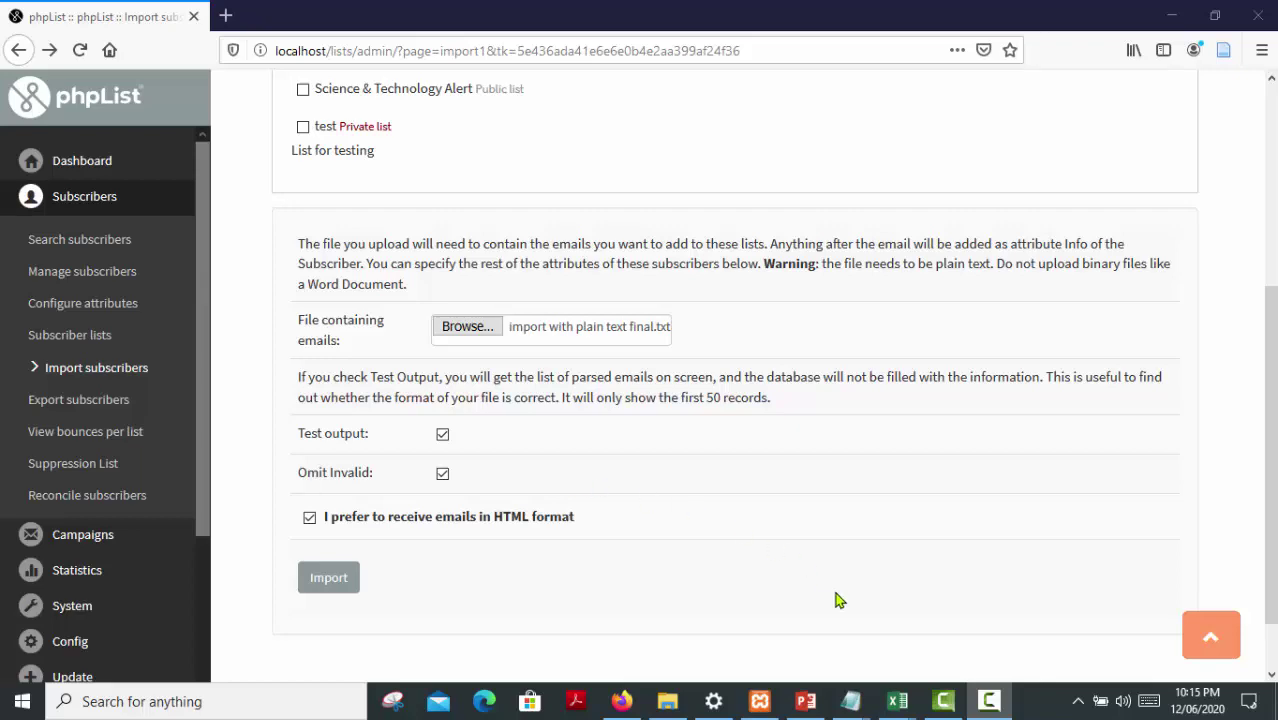
pyautogui.moveTo(852, 704)
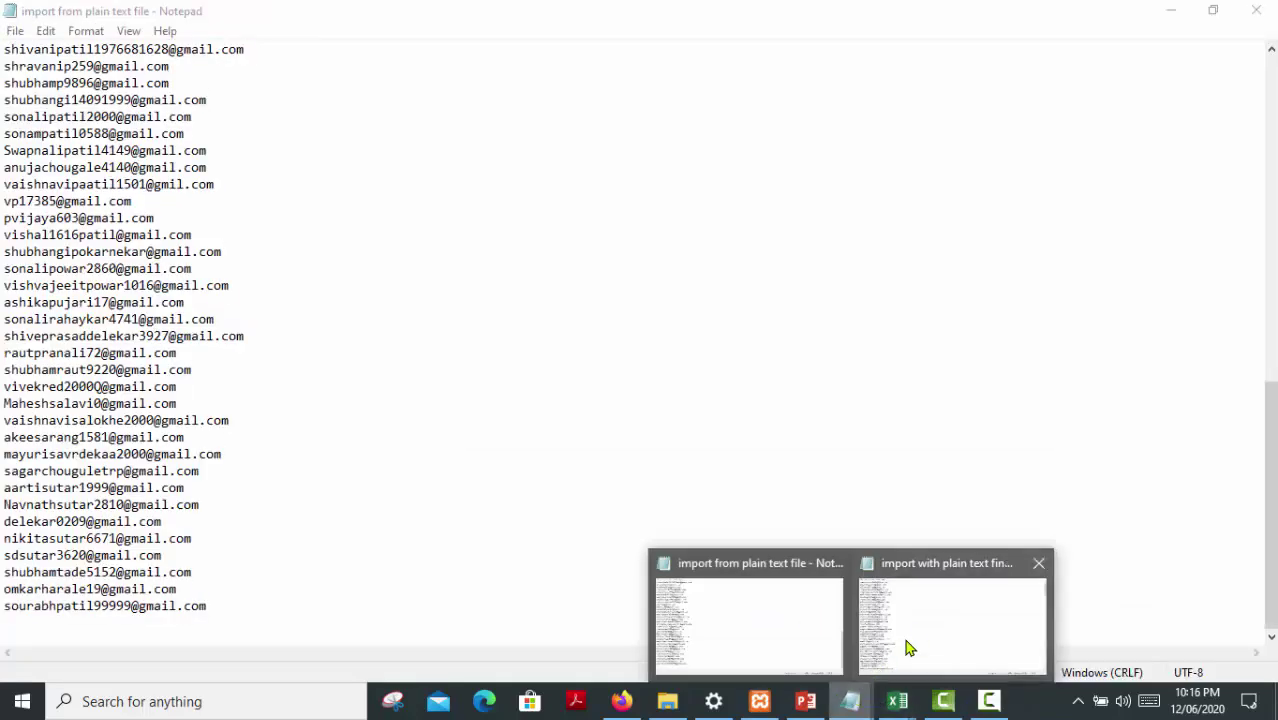
pyautogui.click(908, 648)
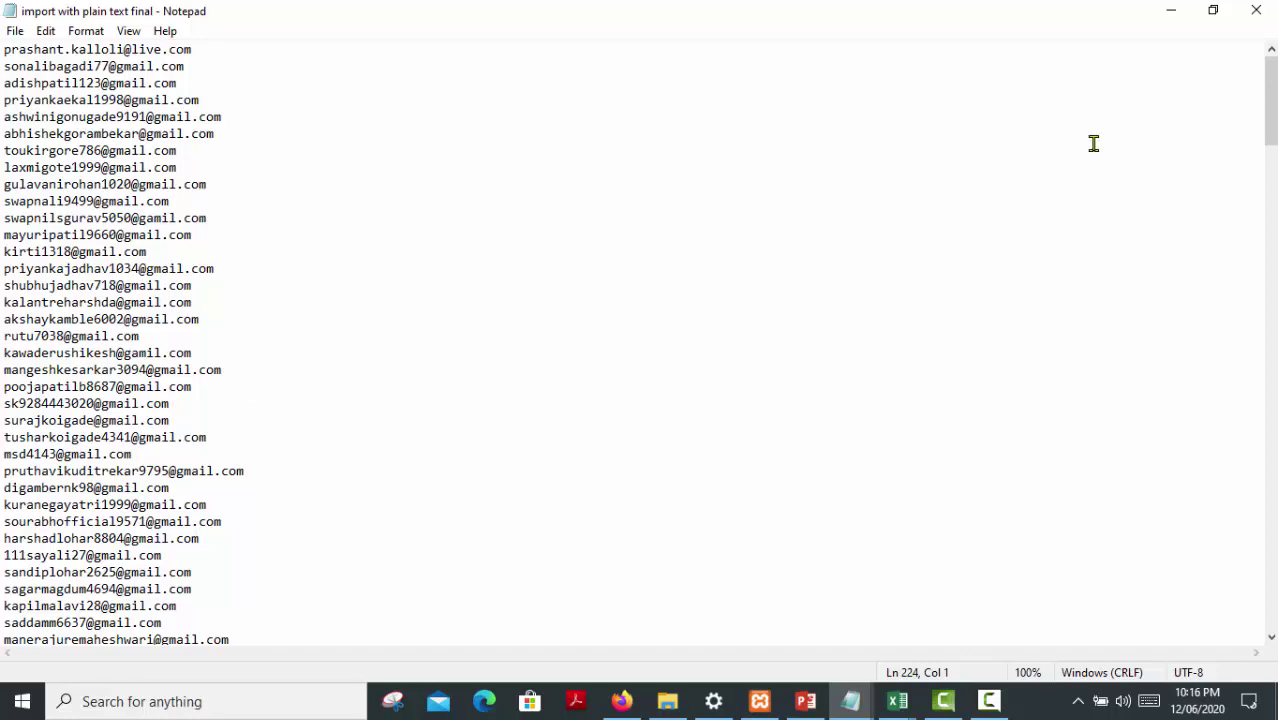
pyautogui.click(1171, 10)
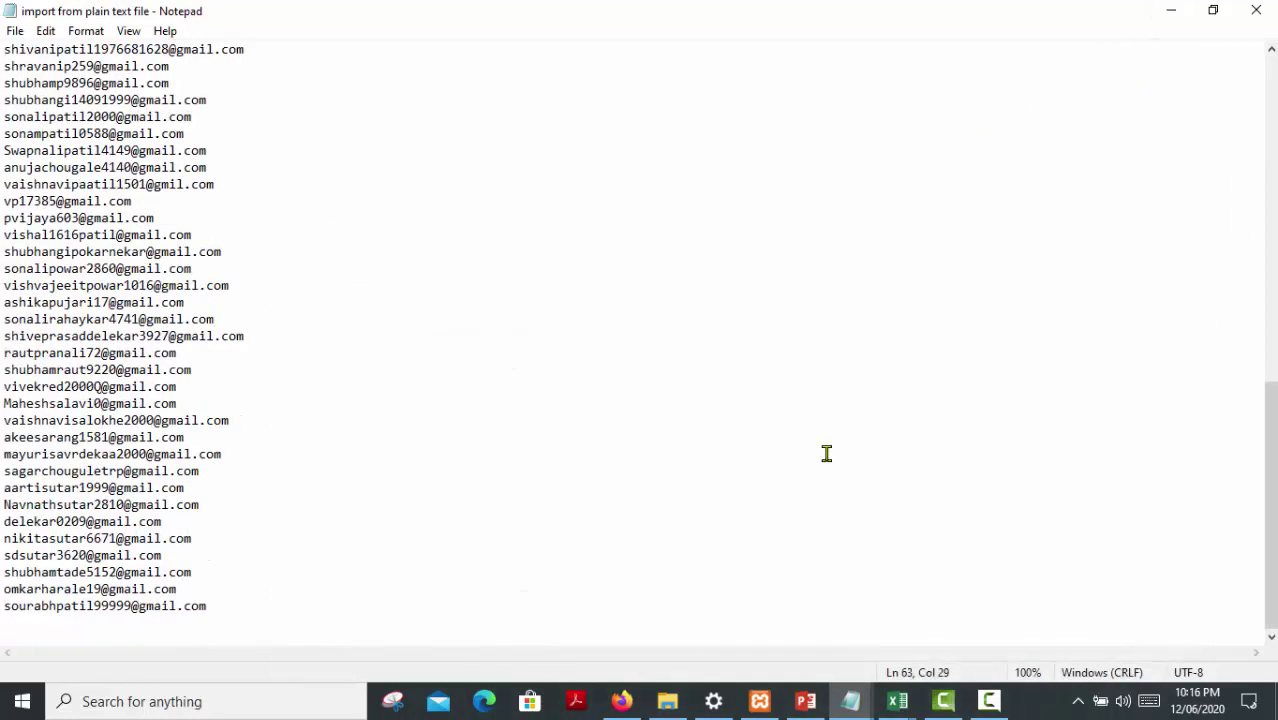
pyautogui.click(621, 700)
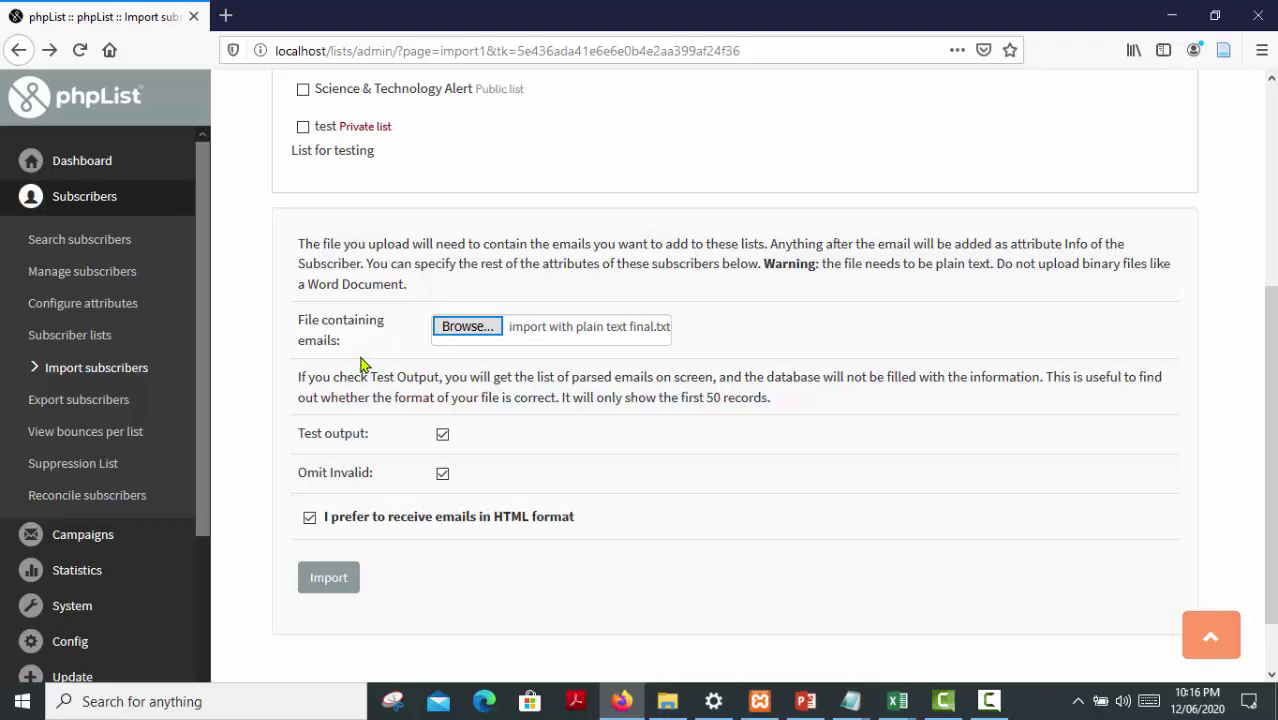
# Attach 'import with plain text final.txt' as the upload file on the import form
pyautogui.click(462, 336)
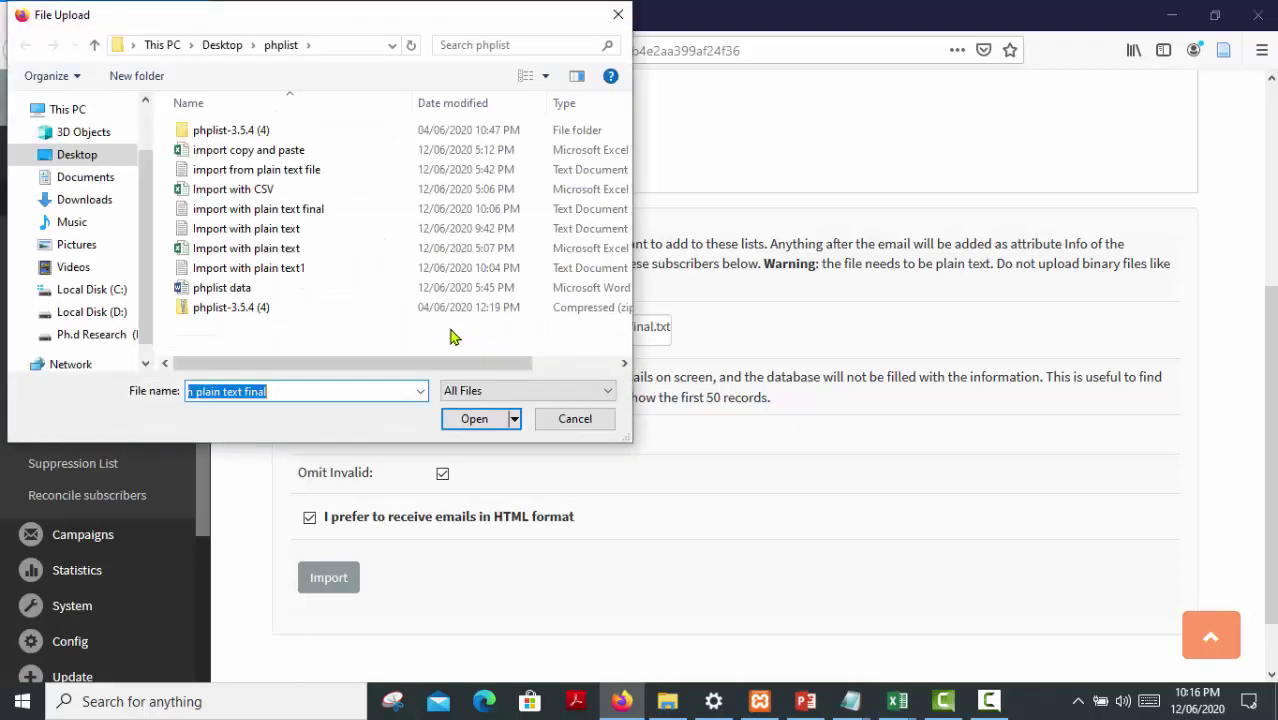
pyautogui.click(300, 210)
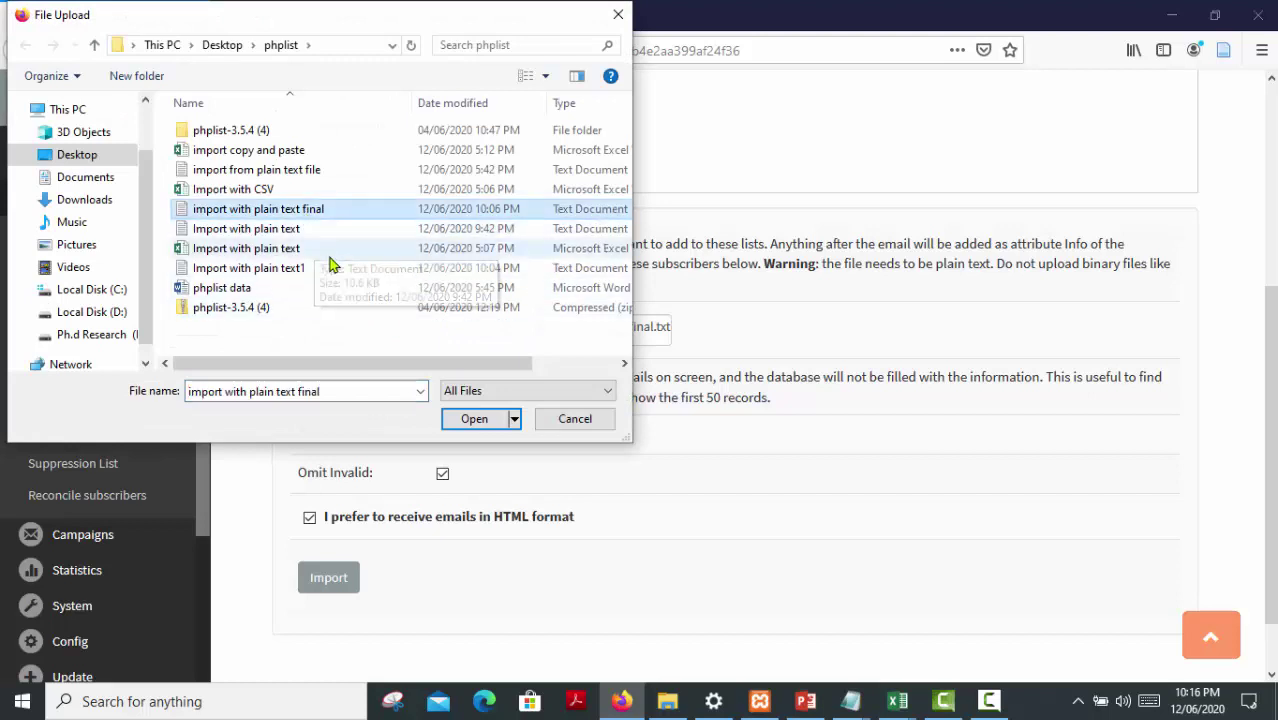
pyautogui.click(468, 420)
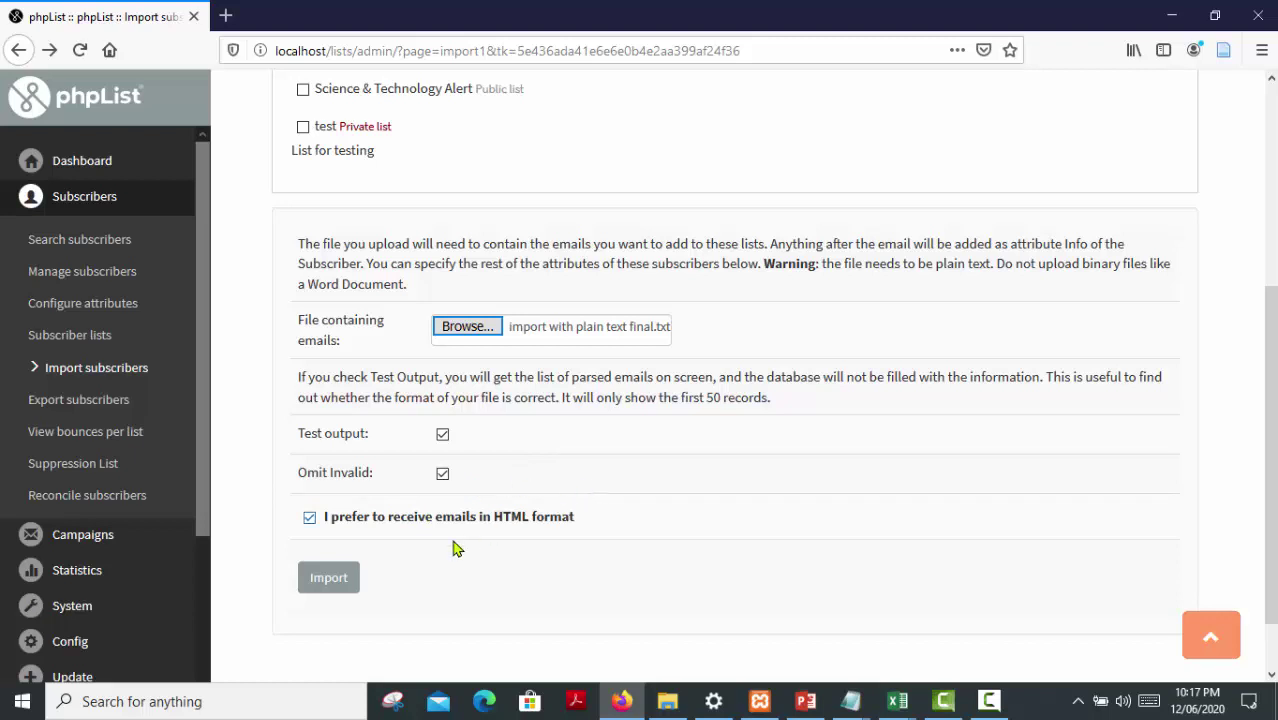
pyautogui.click(333, 593)
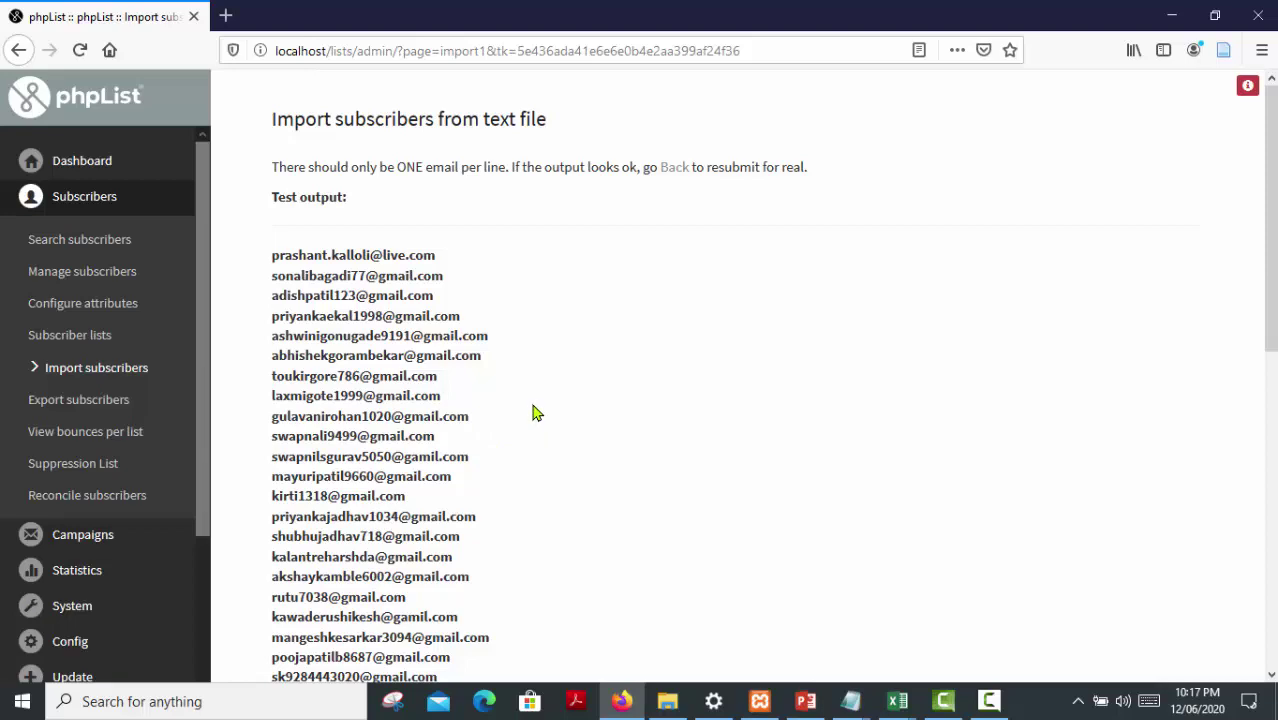
pyautogui.scroll(-1, 533, 412)
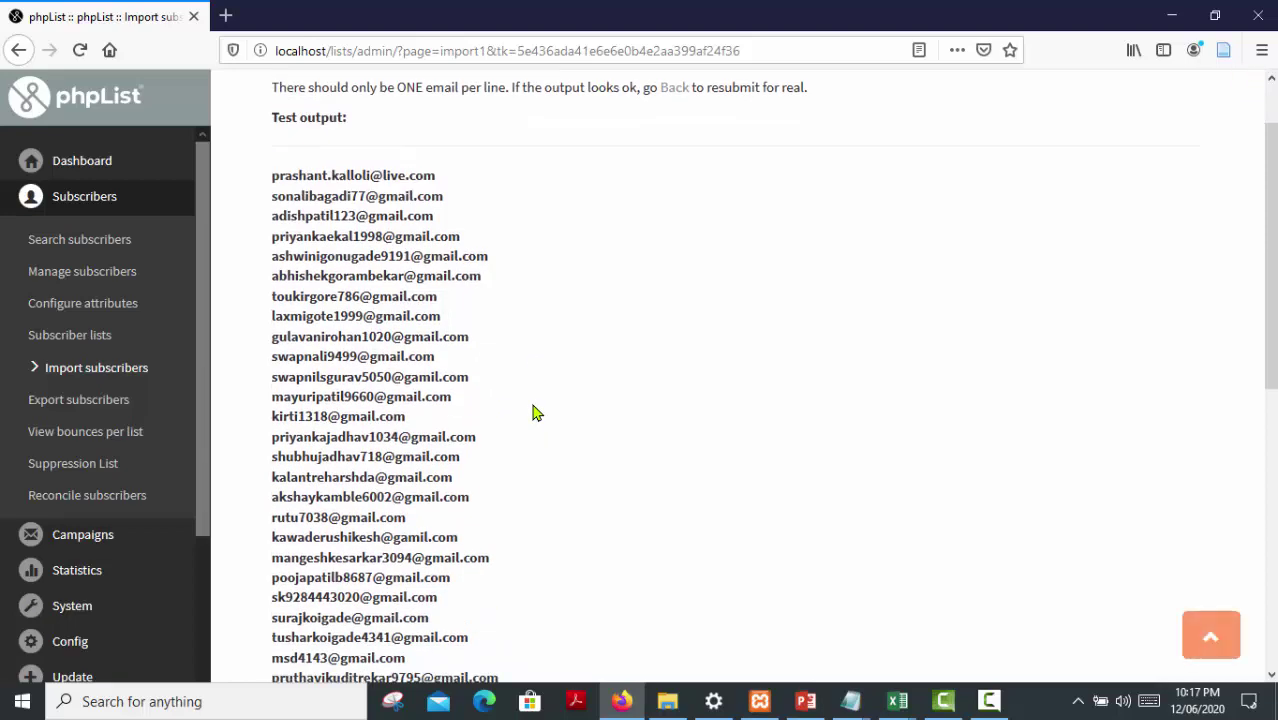
pyautogui.scroll(-3, 533, 412)
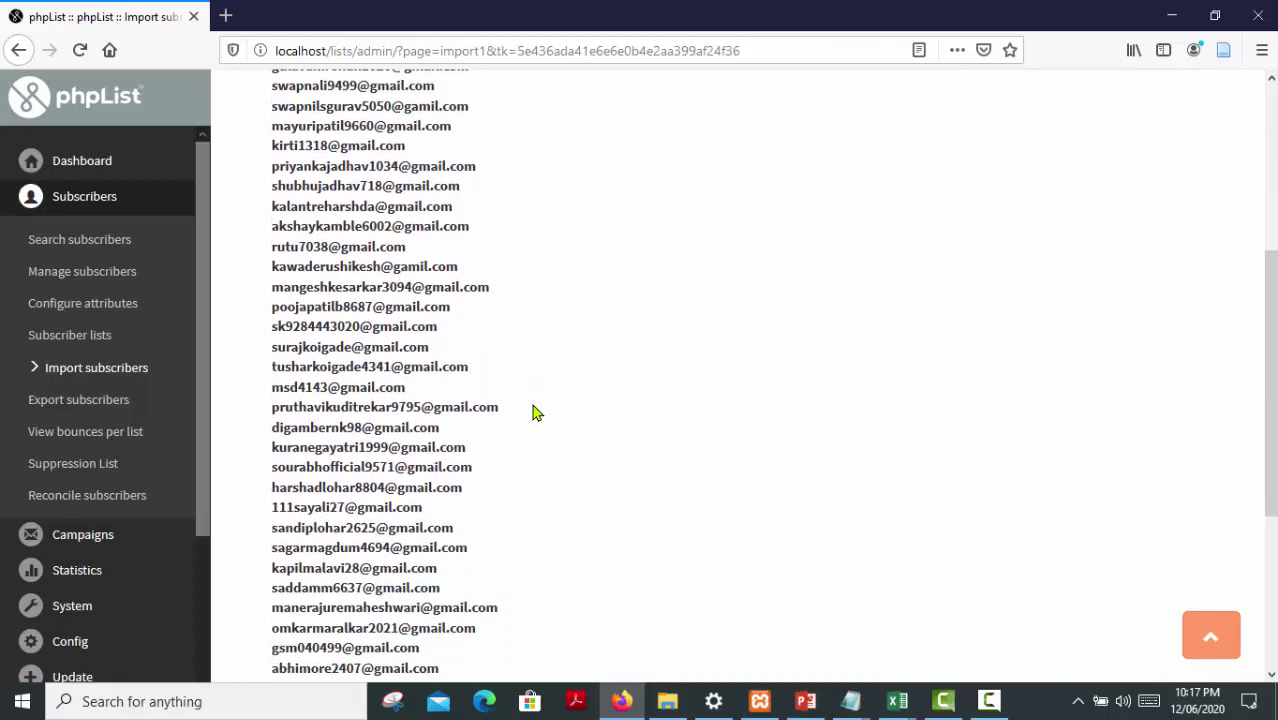
pyautogui.scroll(-1, 533, 412)
pyautogui.scroll(-3, 533, 412)
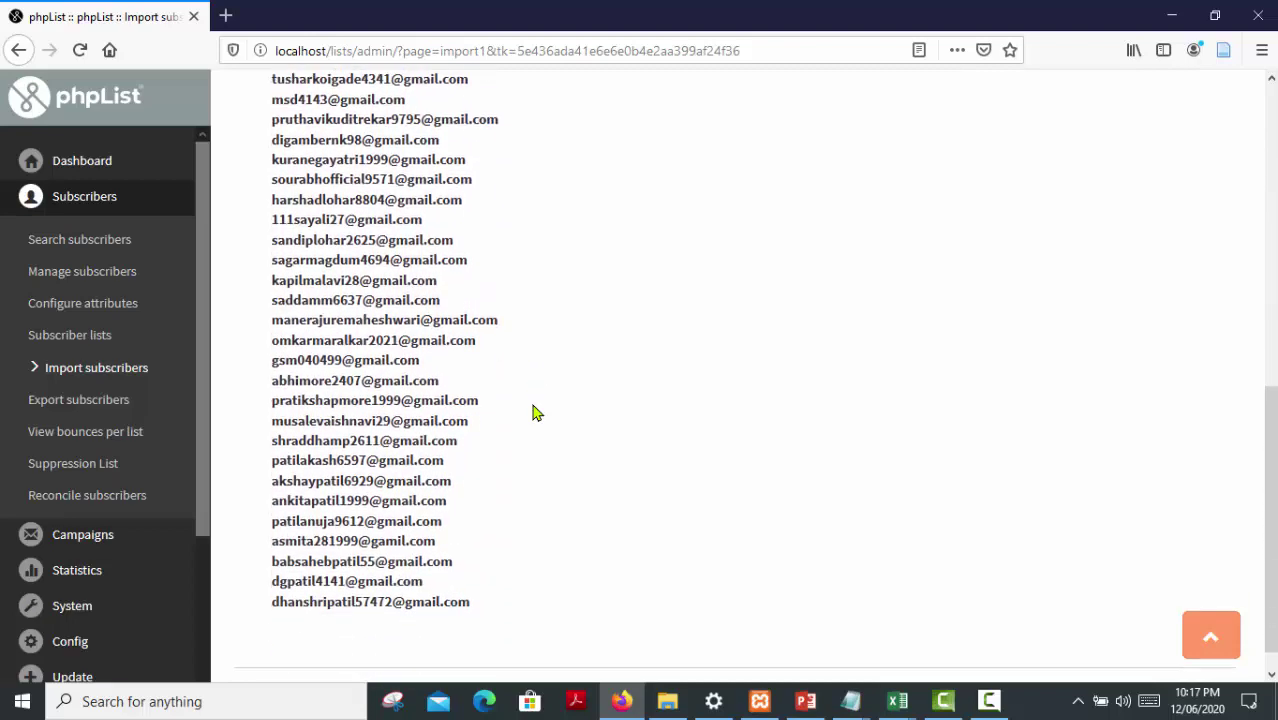
pyautogui.scroll(6, 533, 412)
pyautogui.scroll(5, 533, 412)
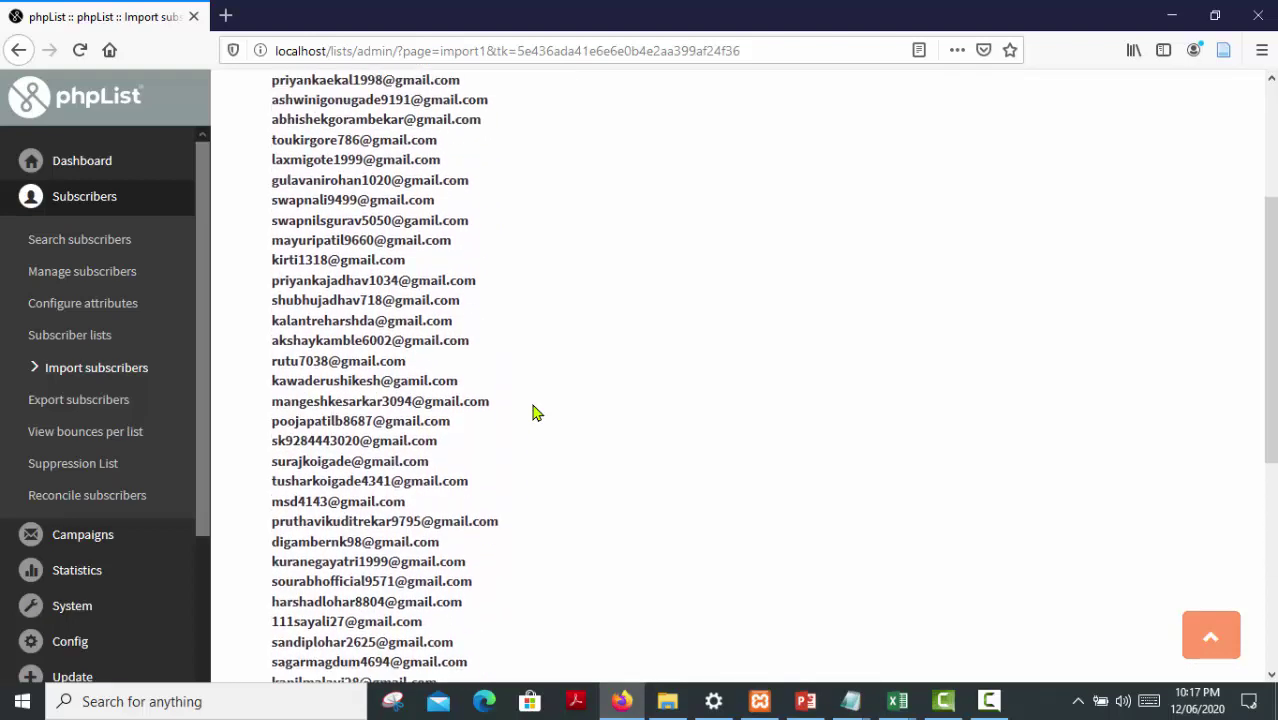
pyautogui.scroll(2, 533, 412)
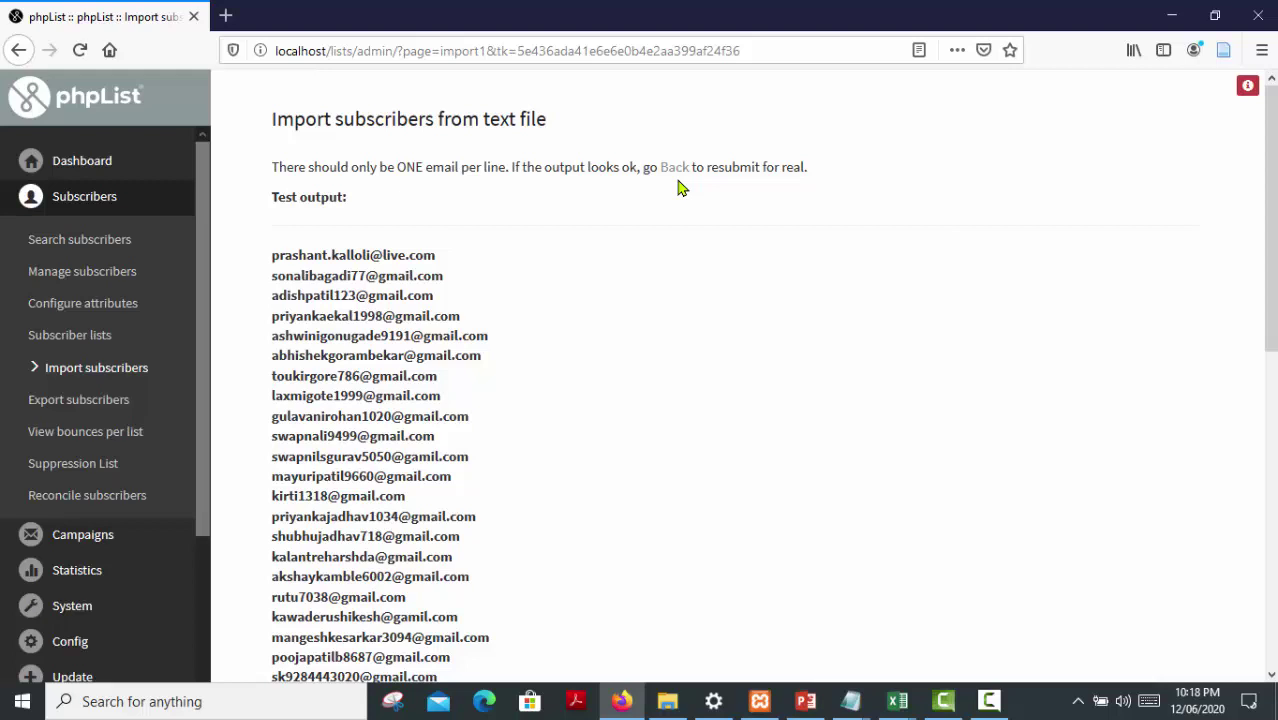
# Return to the import form and tick Library Monthly Newsletter under Uncategorised lists
pyautogui.click(674, 172)
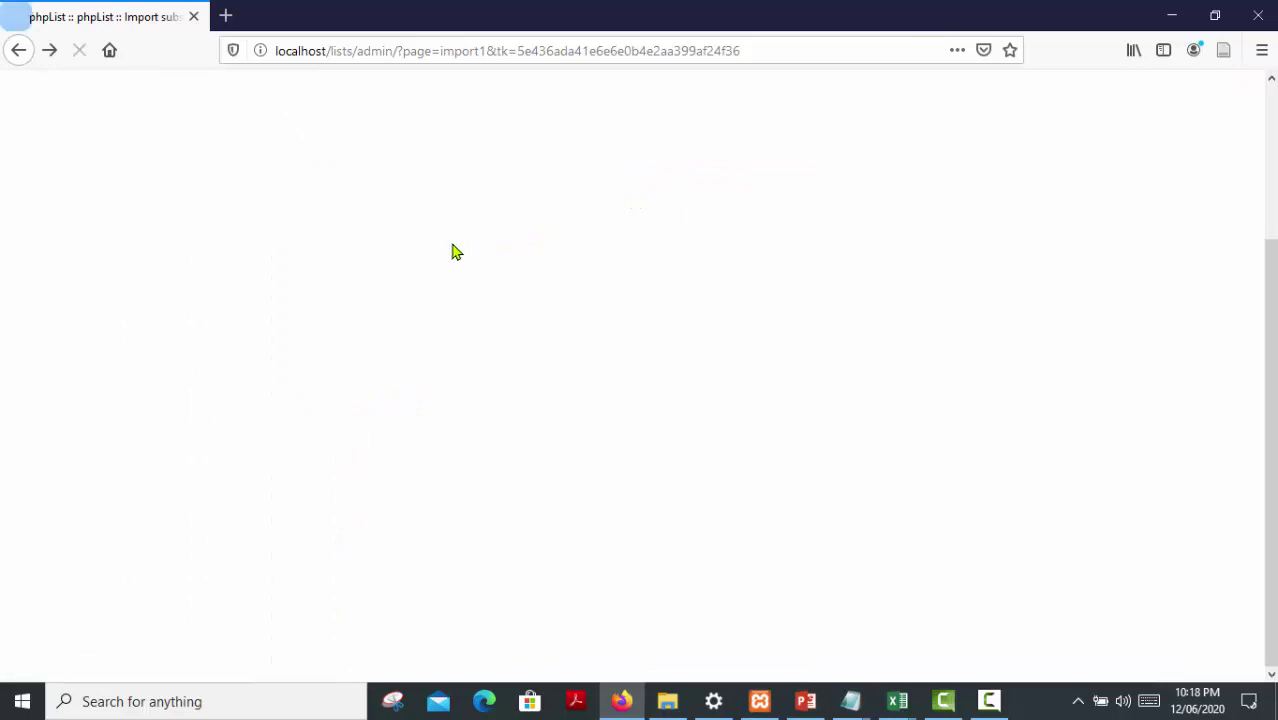
pyautogui.scroll(3, 408, 270)
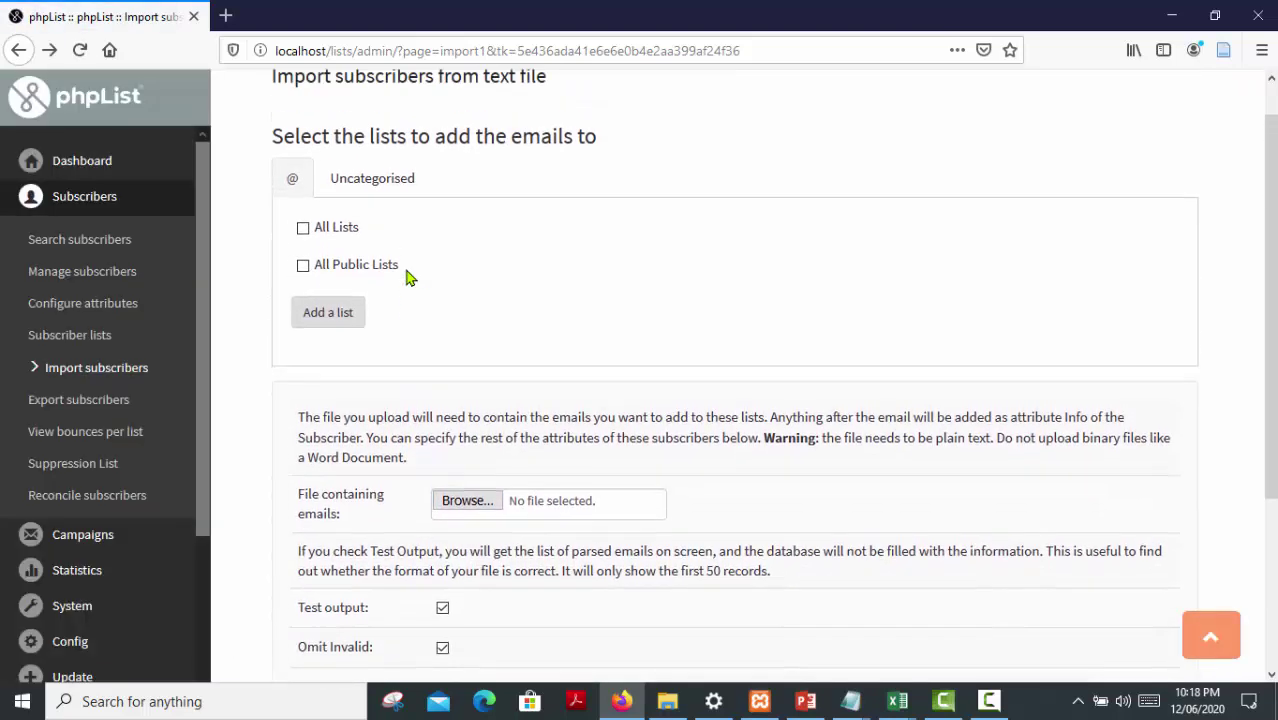
pyautogui.scroll(1, 408, 278)
pyautogui.click(383, 230)
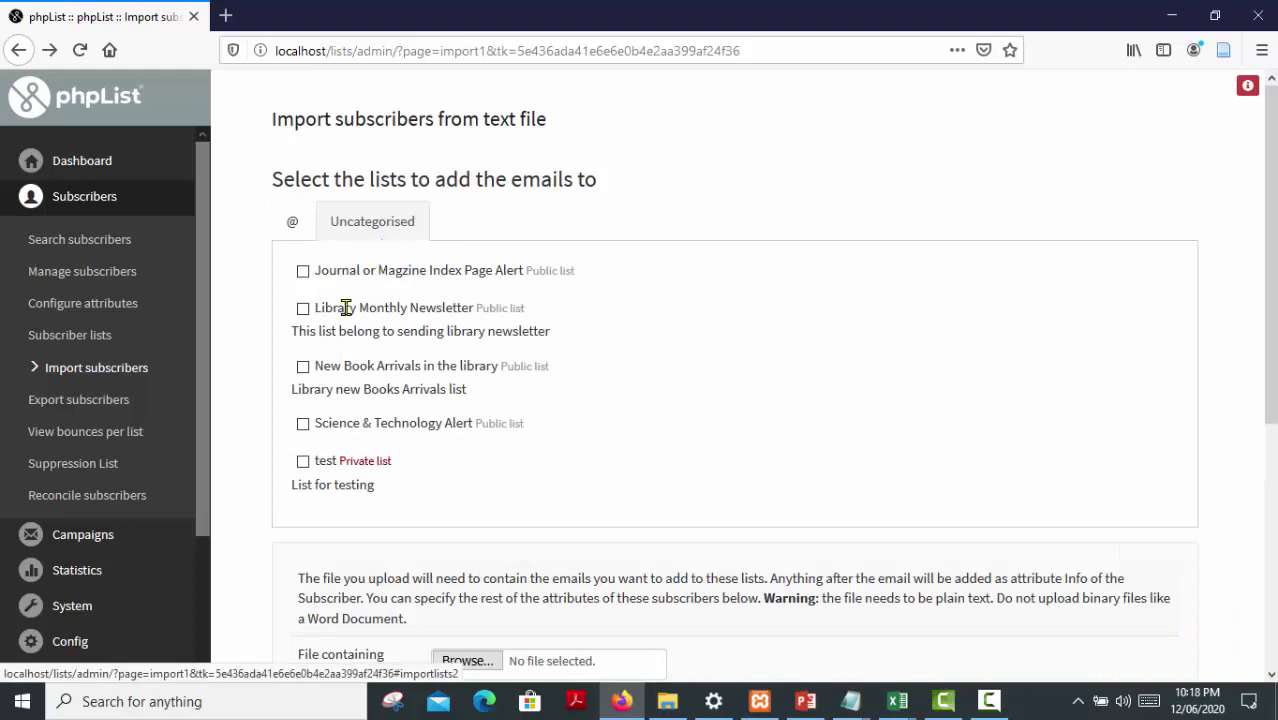
pyautogui.click(303, 310)
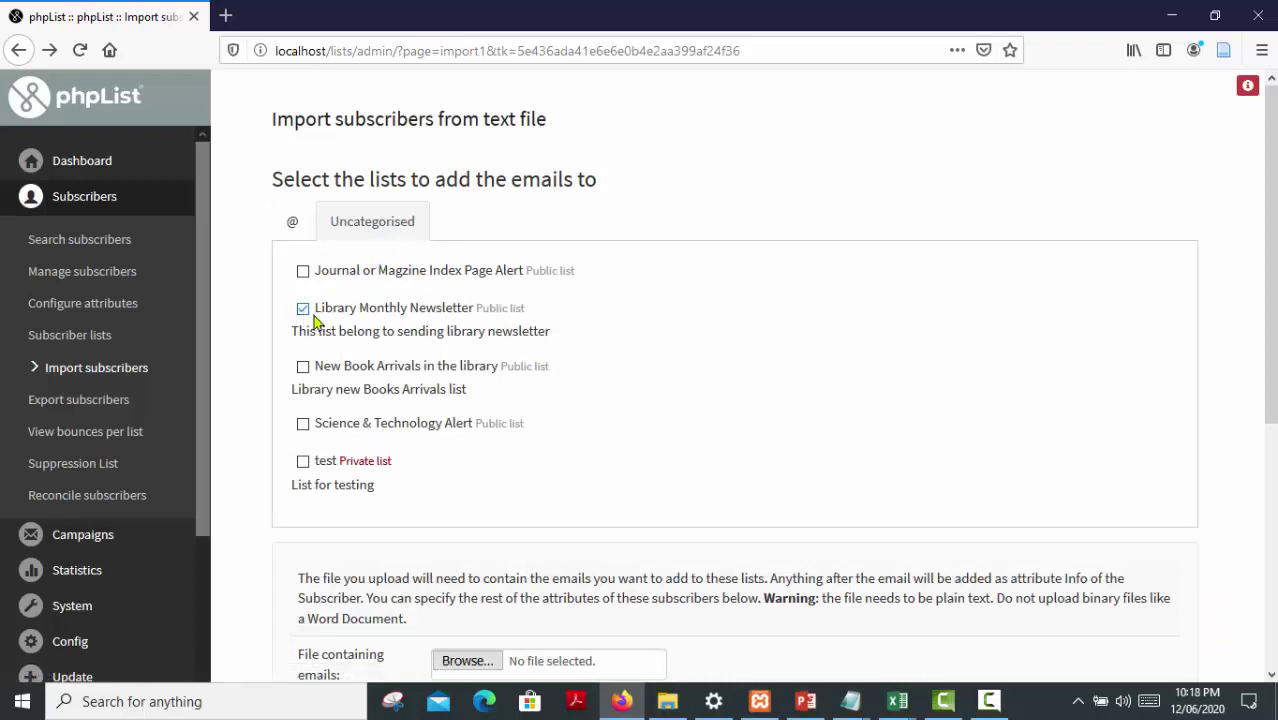
pyautogui.scroll(-3, 518, 360)
pyautogui.scroll(-3, 518, 357)
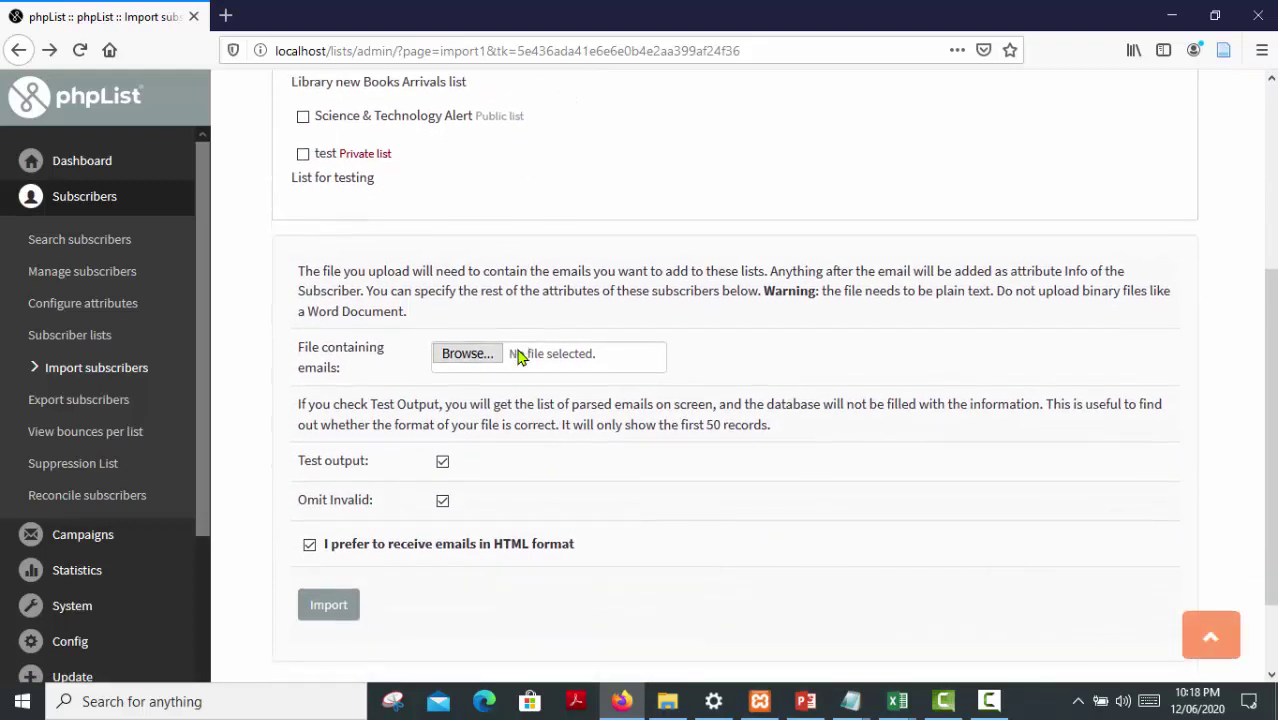
# Attach 'import with plain text final.txt' and switch off Test output for a real import
pyautogui.click(457, 268)
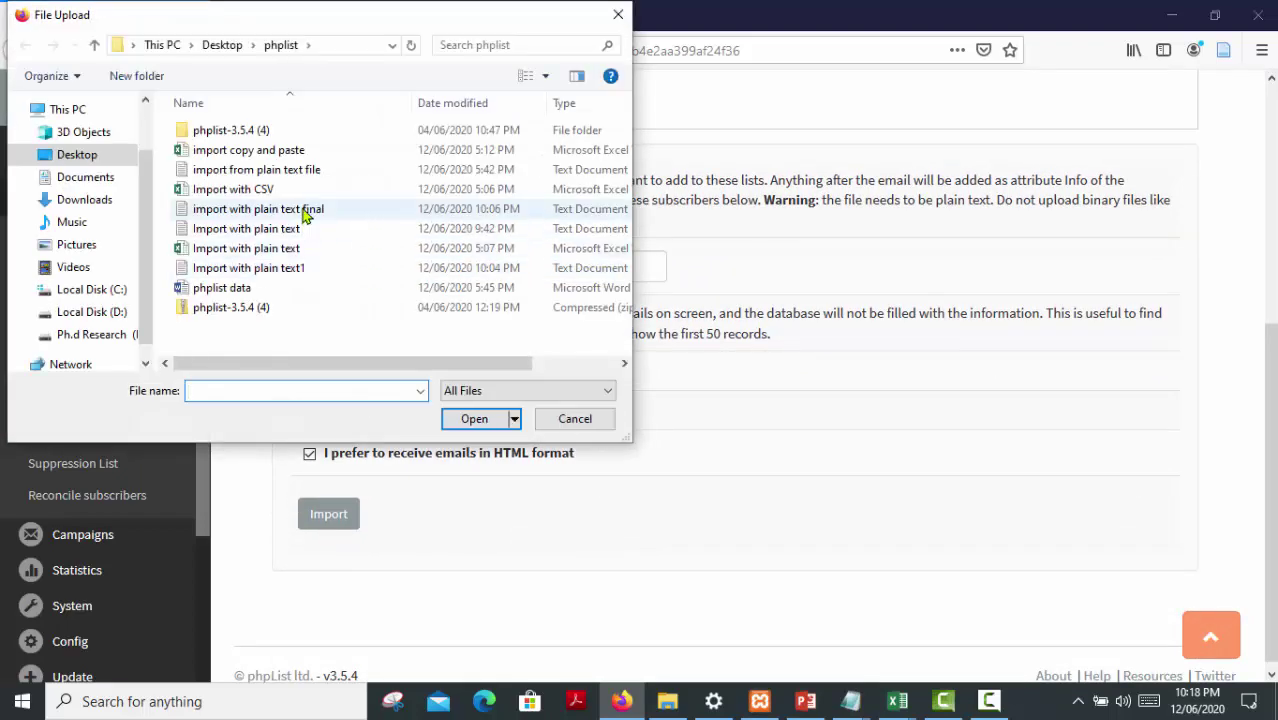
pyautogui.click(300, 209)
pyautogui.click(472, 419)
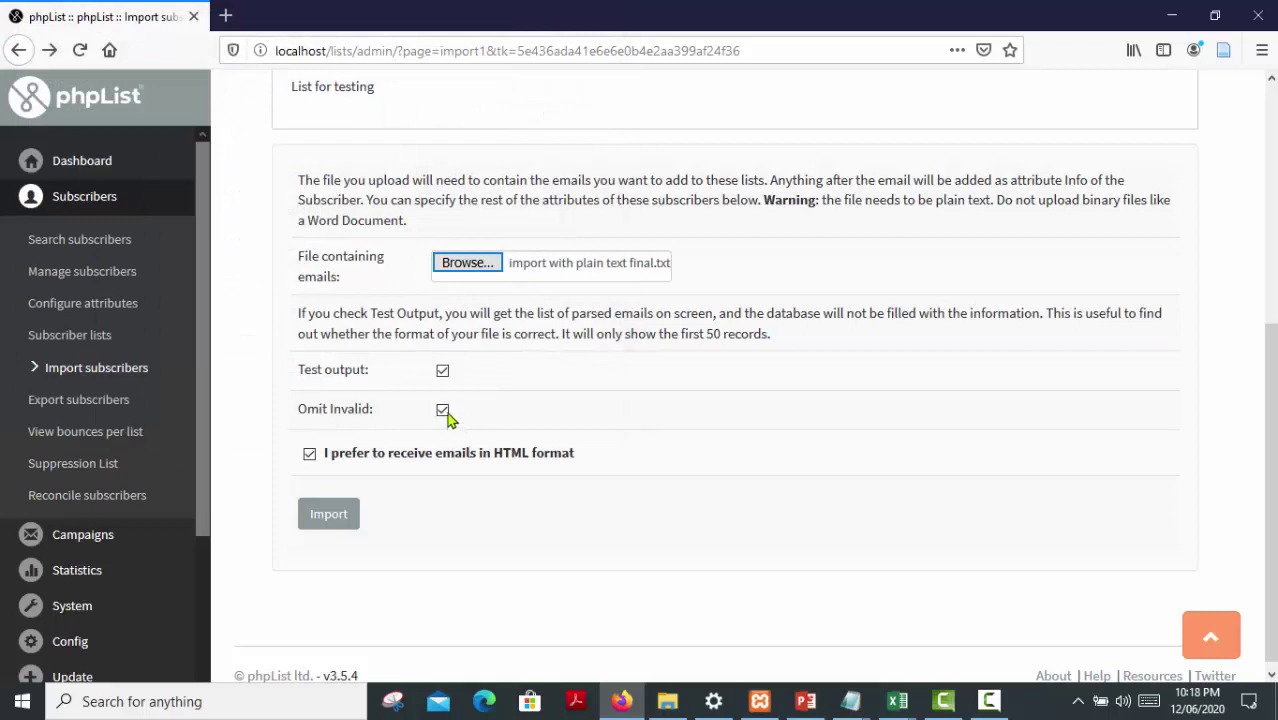
pyautogui.click(443, 372)
pyautogui.scroll(-1, 345, 563)
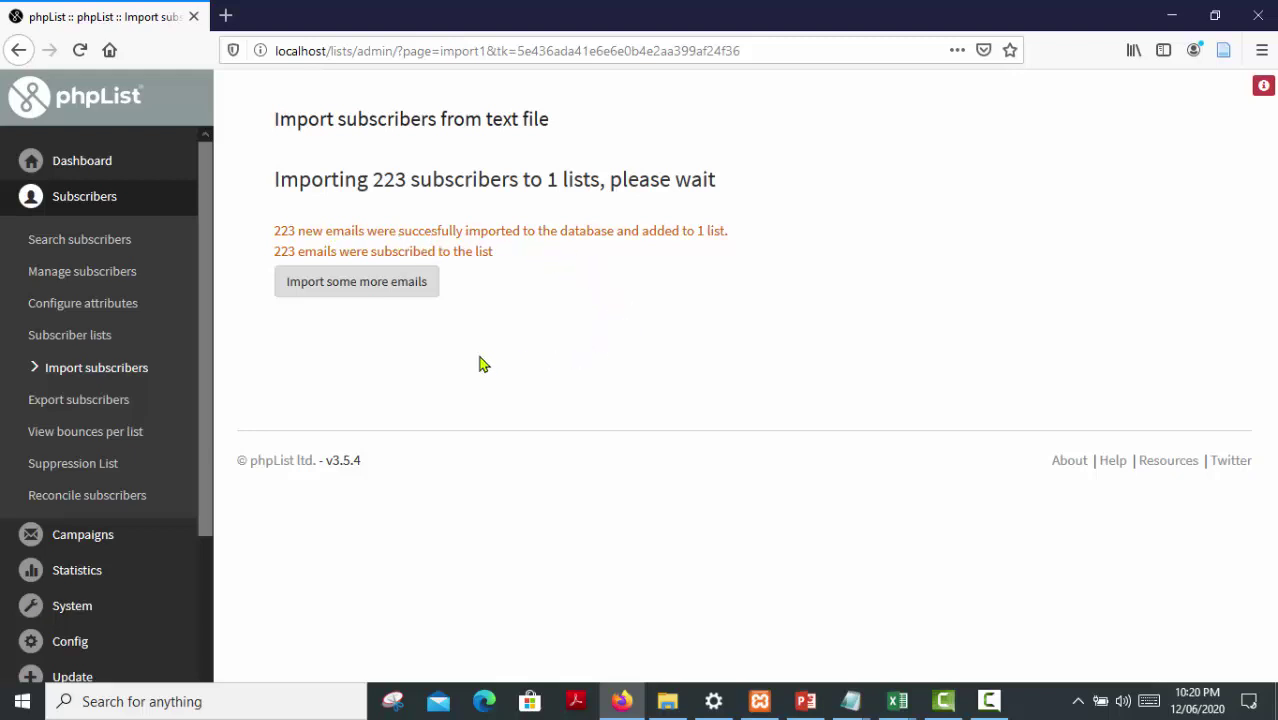
# After the 223-email import finishes, open the Subscriber lists overview
pyautogui.click(93, 337)
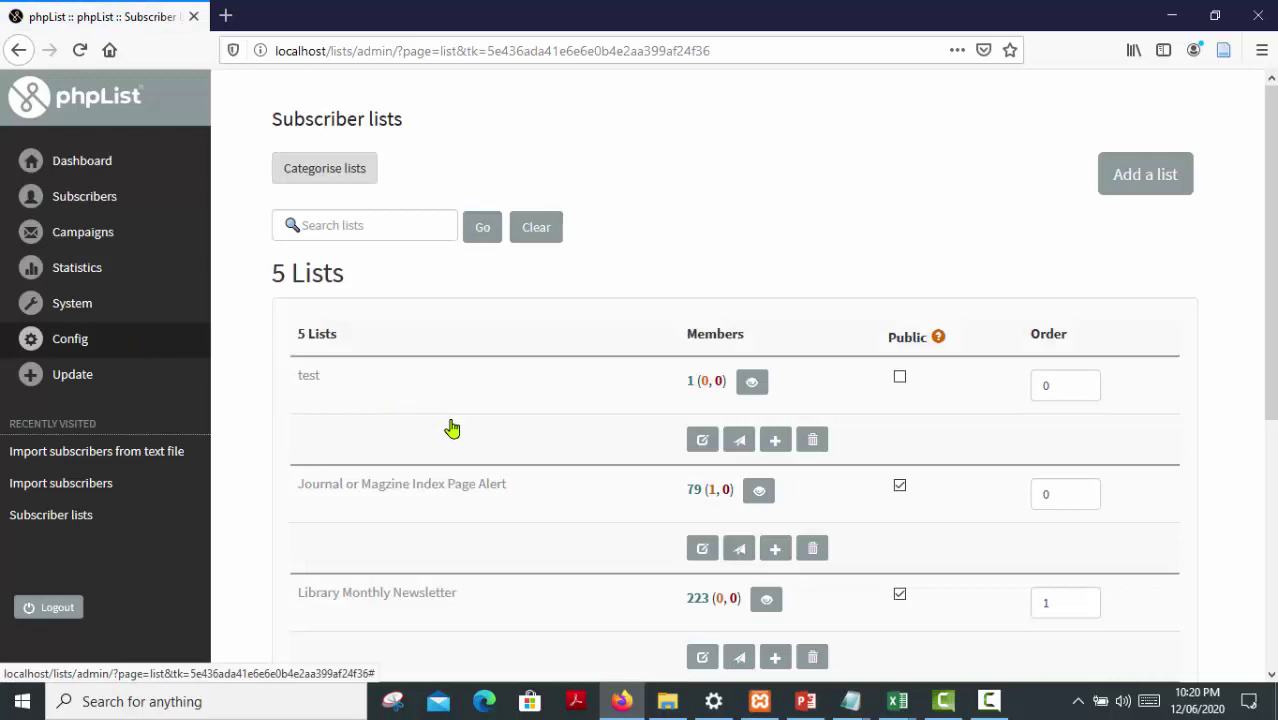
# Highlight the Library Monthly Newsletter name and its 223 member count in the lists overview
pyautogui.scroll(-3, 452, 428)
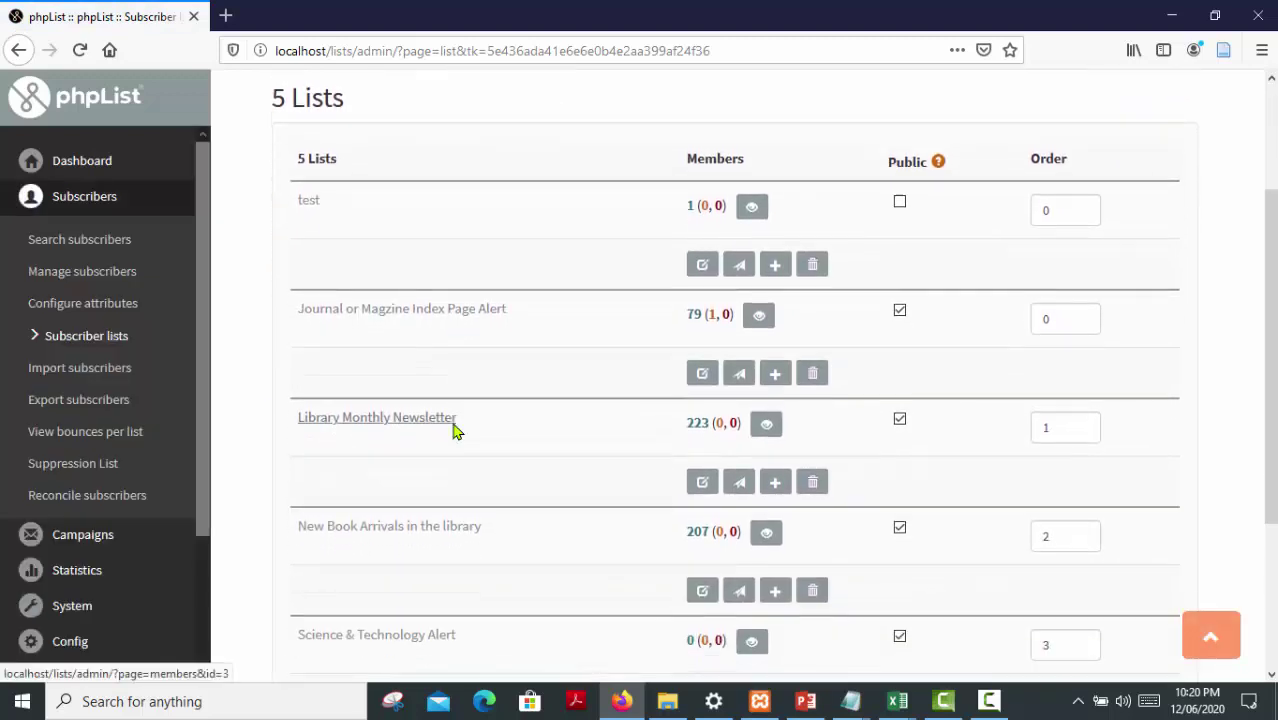
pyautogui.moveTo(464, 430); pyautogui.dragTo(282, 423)
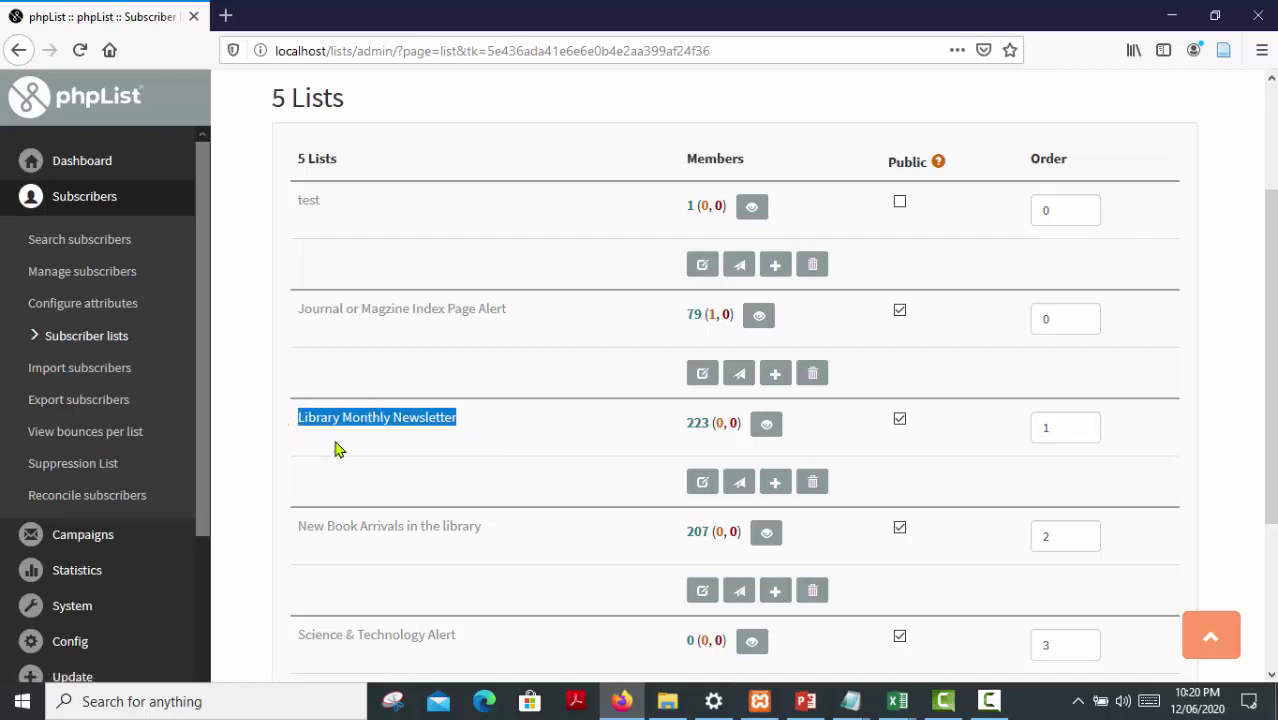
pyautogui.click(680, 441)
pyautogui.moveTo(686, 430); pyautogui.dragTo(711, 428)
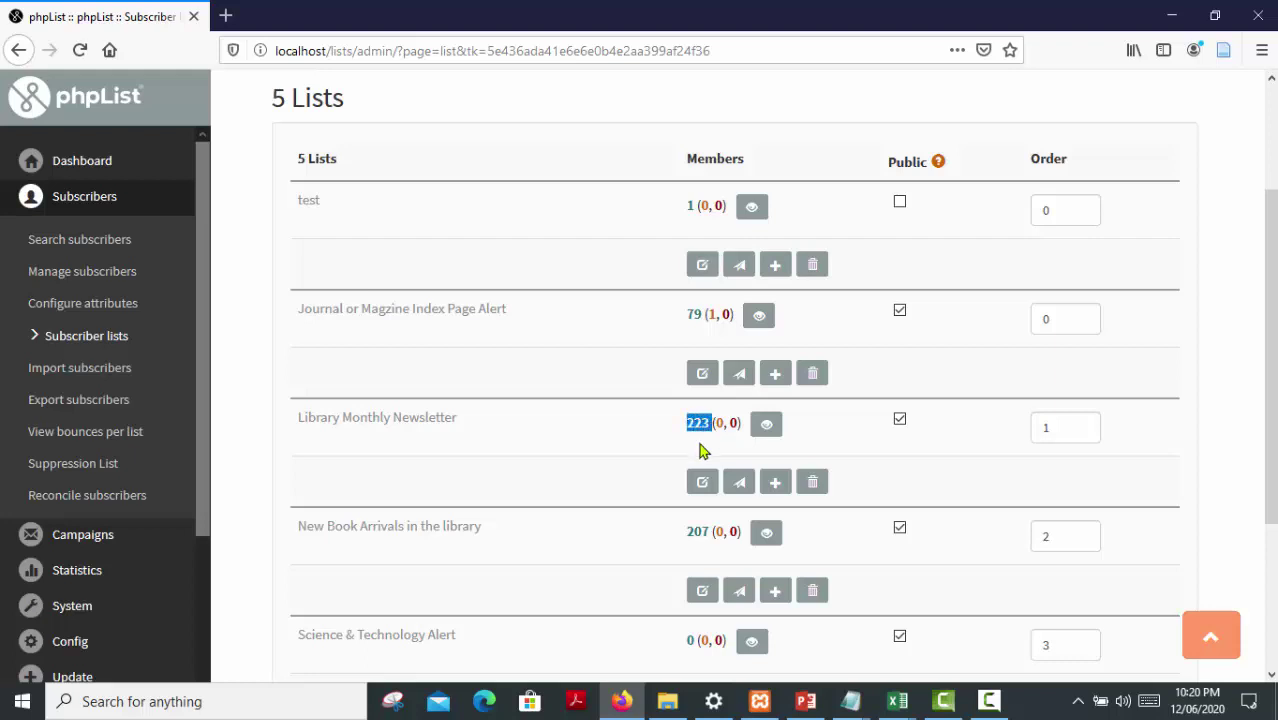
# View Library Monthly Newsletter's members and scroll through the first 50 of 223 subscribers
pyautogui.click(760, 430)
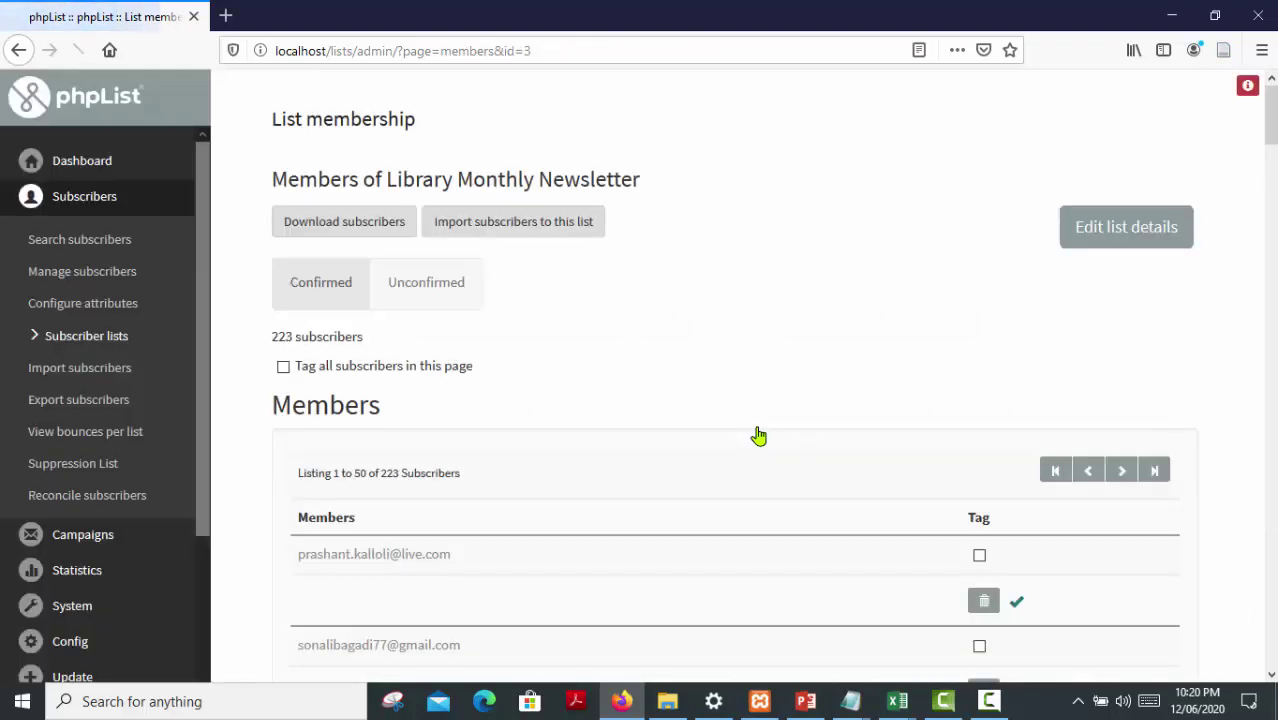
pyautogui.scroll(-1, 653, 426)
pyautogui.scroll(-4, 571, 408)
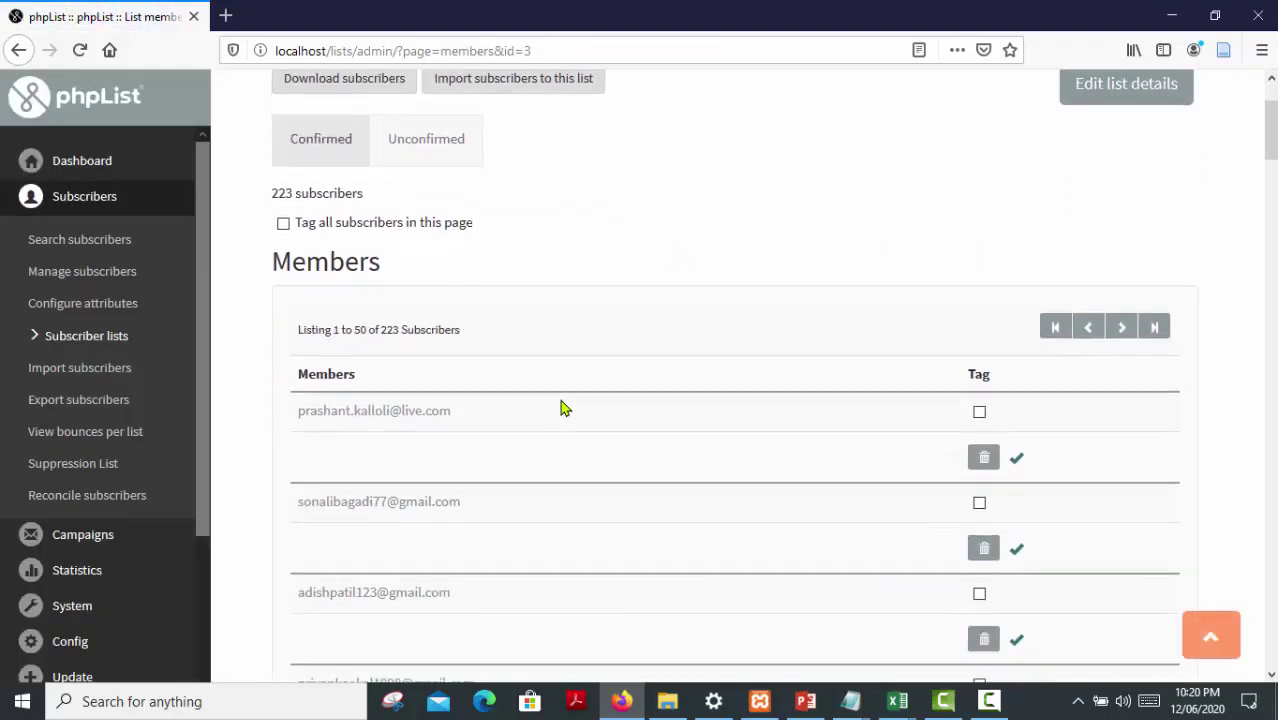
pyautogui.scroll(-5, 589, 404)
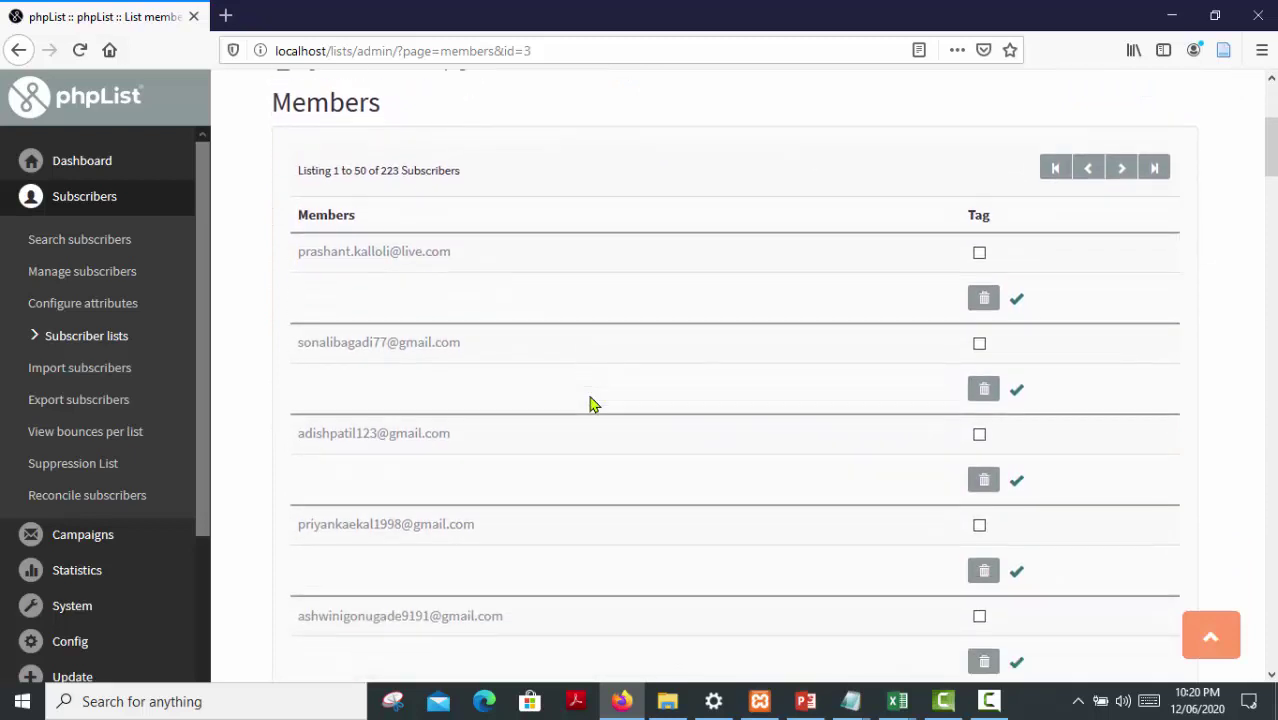
pyautogui.scroll(-7, 589, 404)
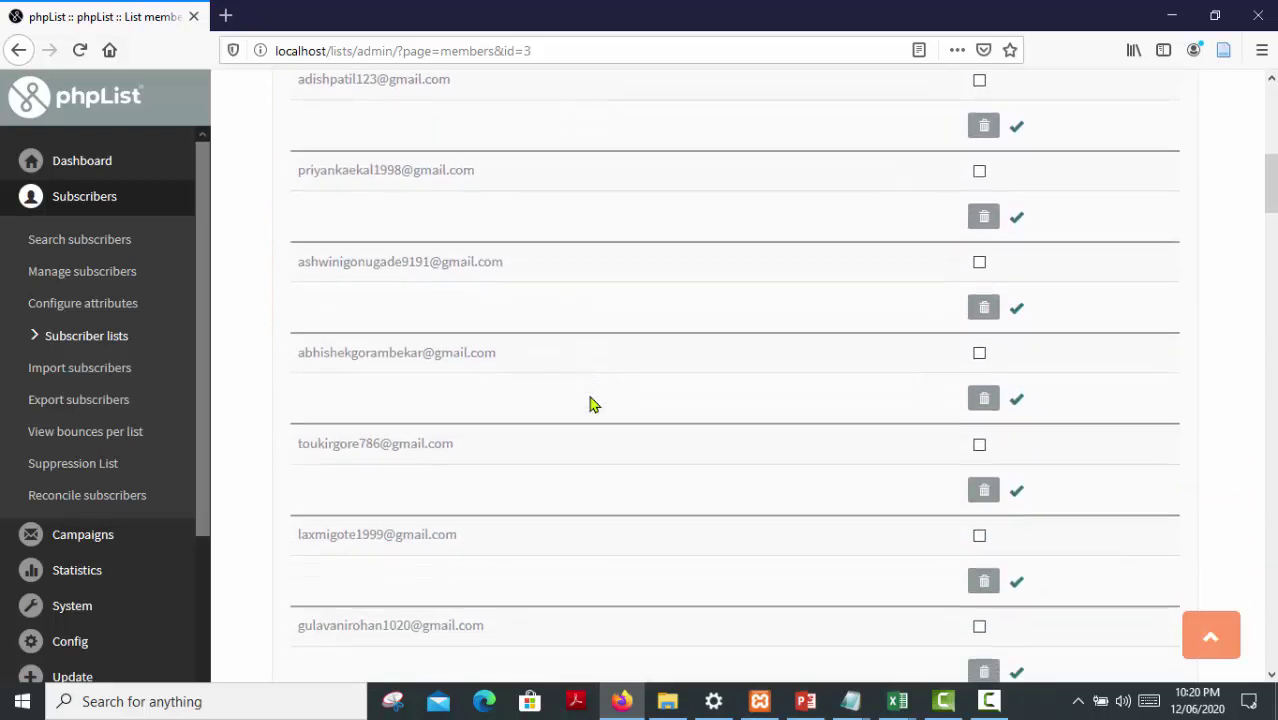
pyautogui.scroll(-8, 589, 404)
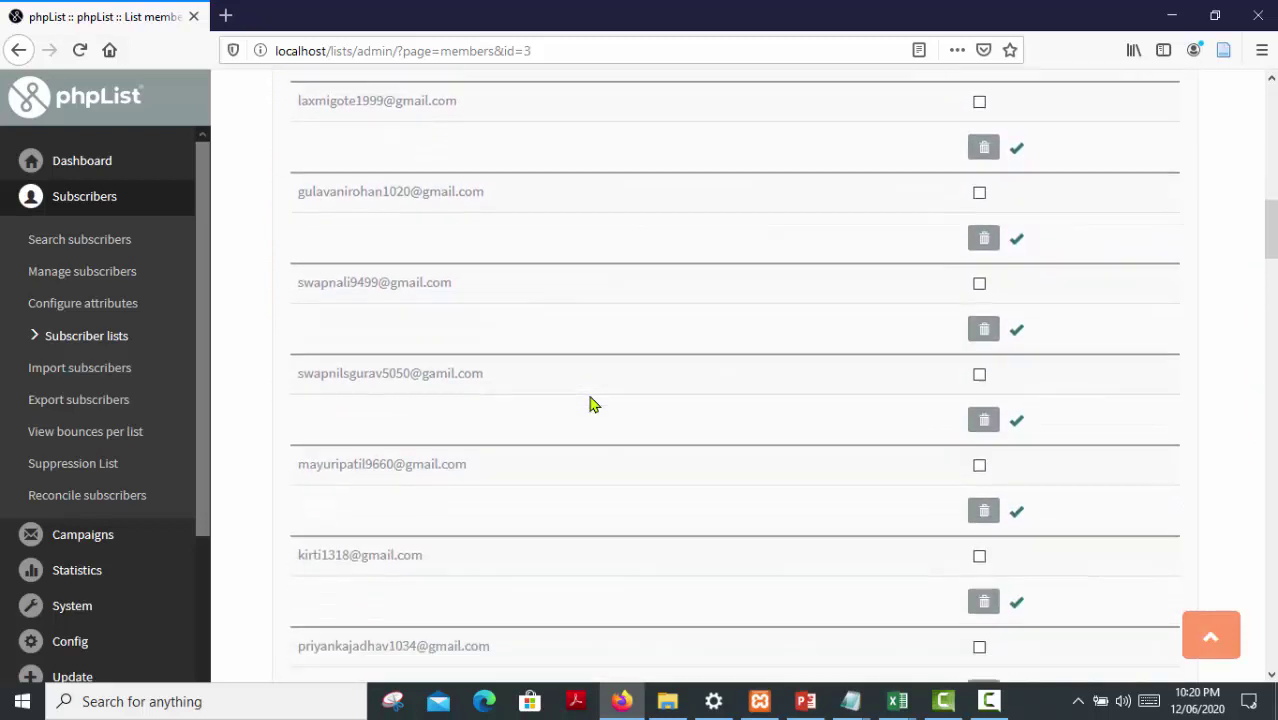
pyautogui.scroll(-4, 589, 404)
pyautogui.scroll(4, 589, 404)
pyautogui.scroll(12, 589, 404)
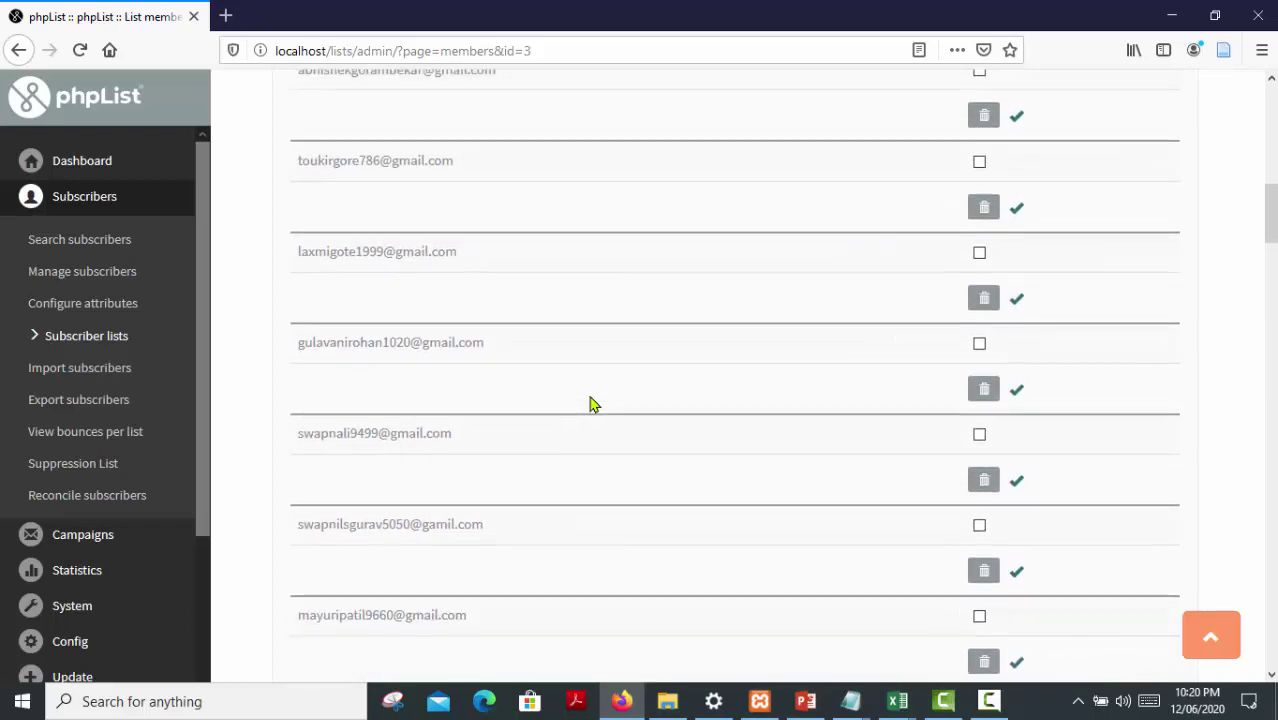
pyautogui.scroll(2, 589, 404)
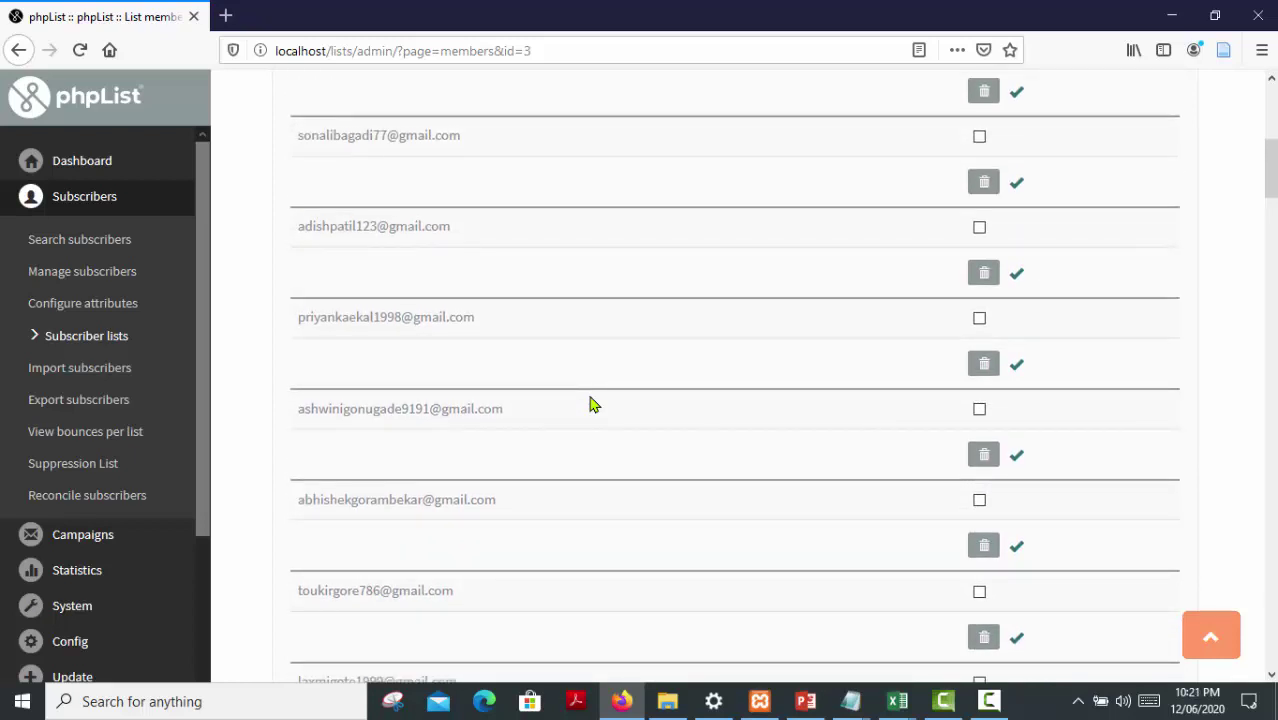
pyautogui.scroll(6, 589, 404)
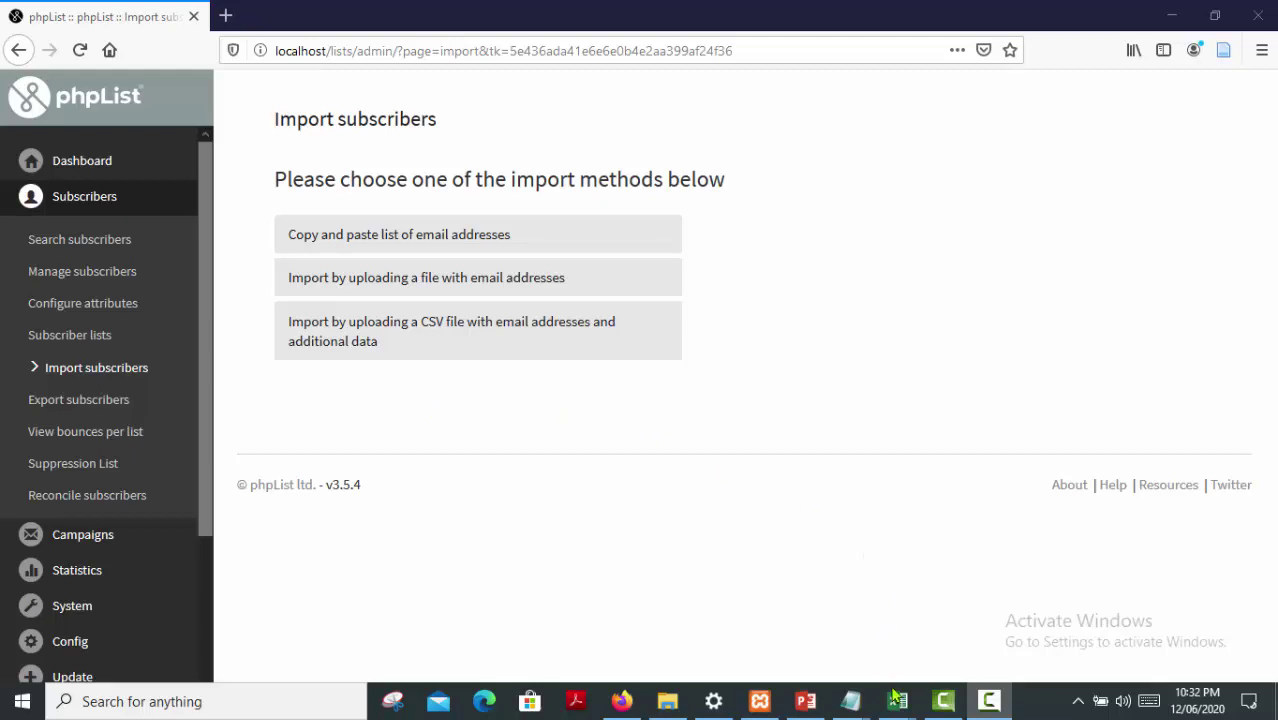
# Bring the Import with CSV Excel workbook to the front
pyautogui.moveTo(897, 706)
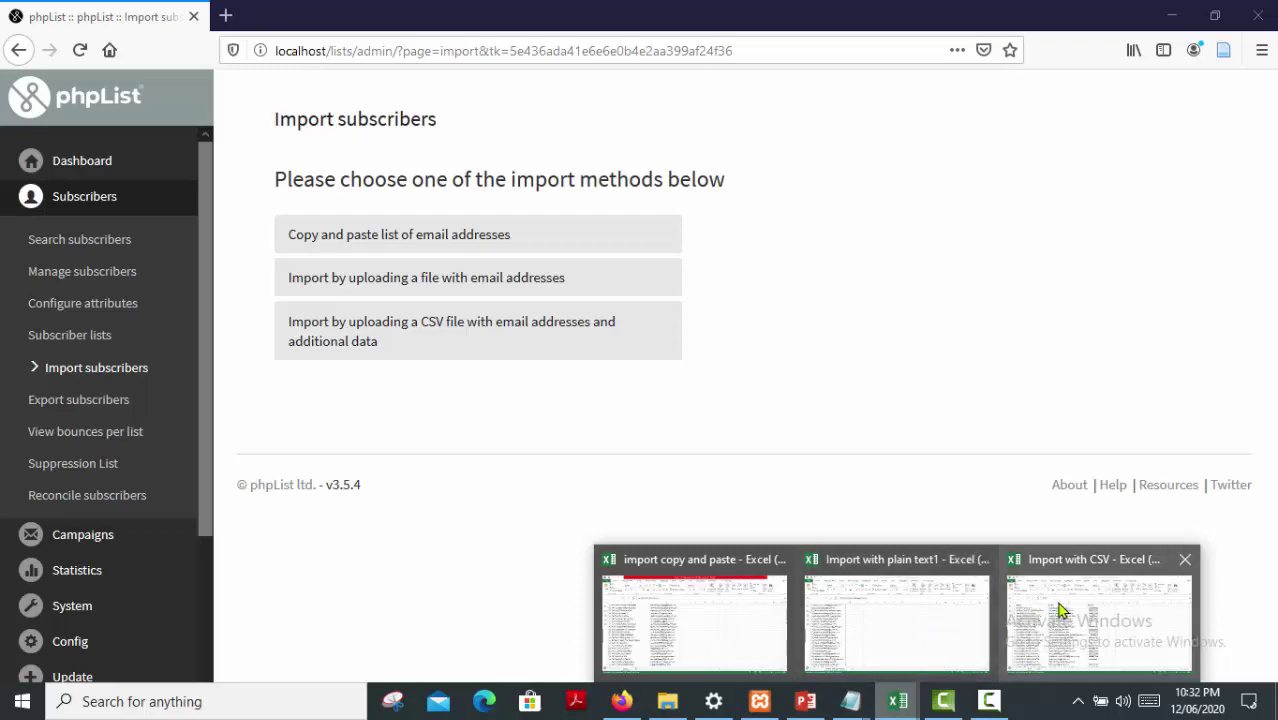
pyautogui.click(1056, 606)
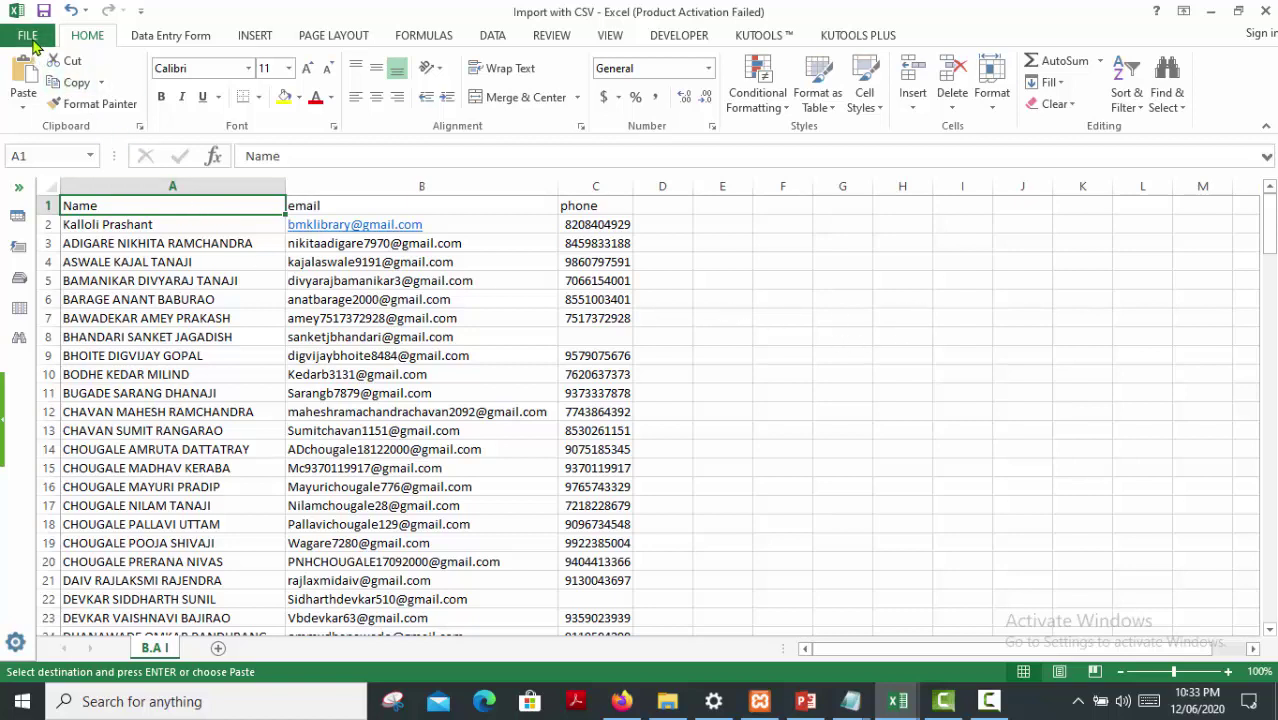
# Save the workbook as CSV (Comma delimited) into the phplist folder
pyautogui.click(28, 40)
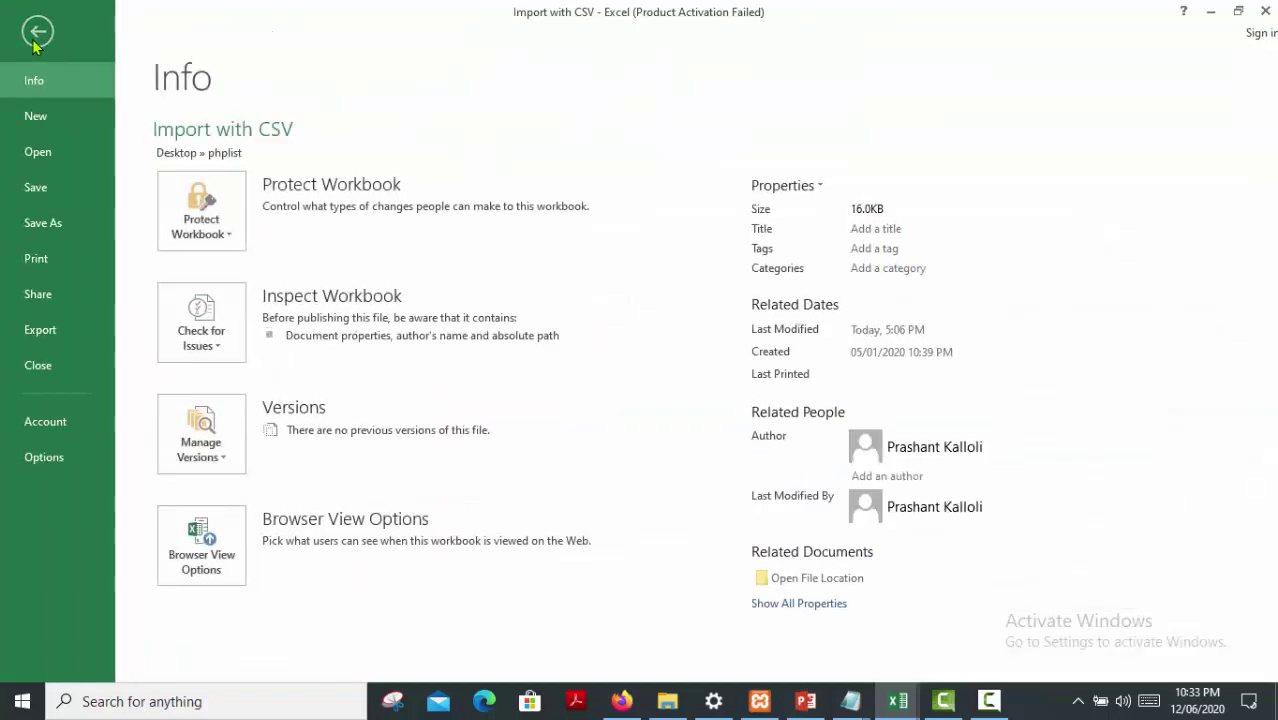
pyautogui.click(50, 226)
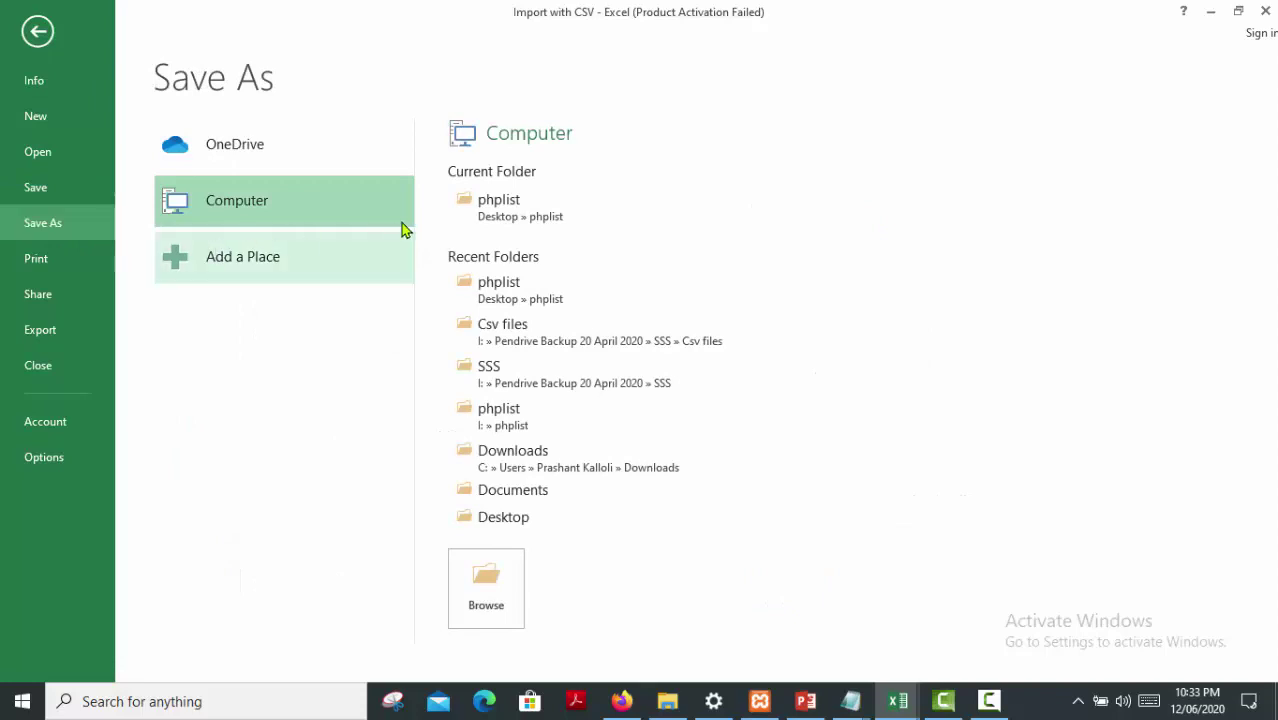
pyautogui.click(465, 218)
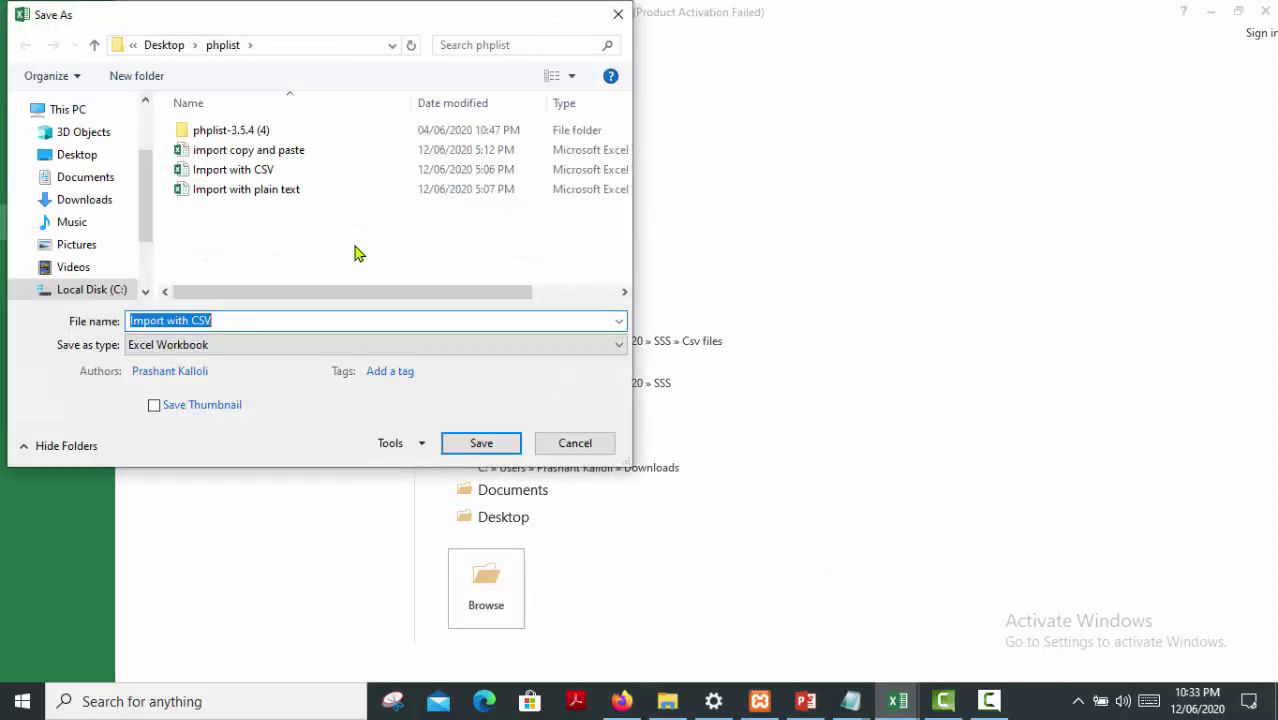
pyautogui.click(152, 350)
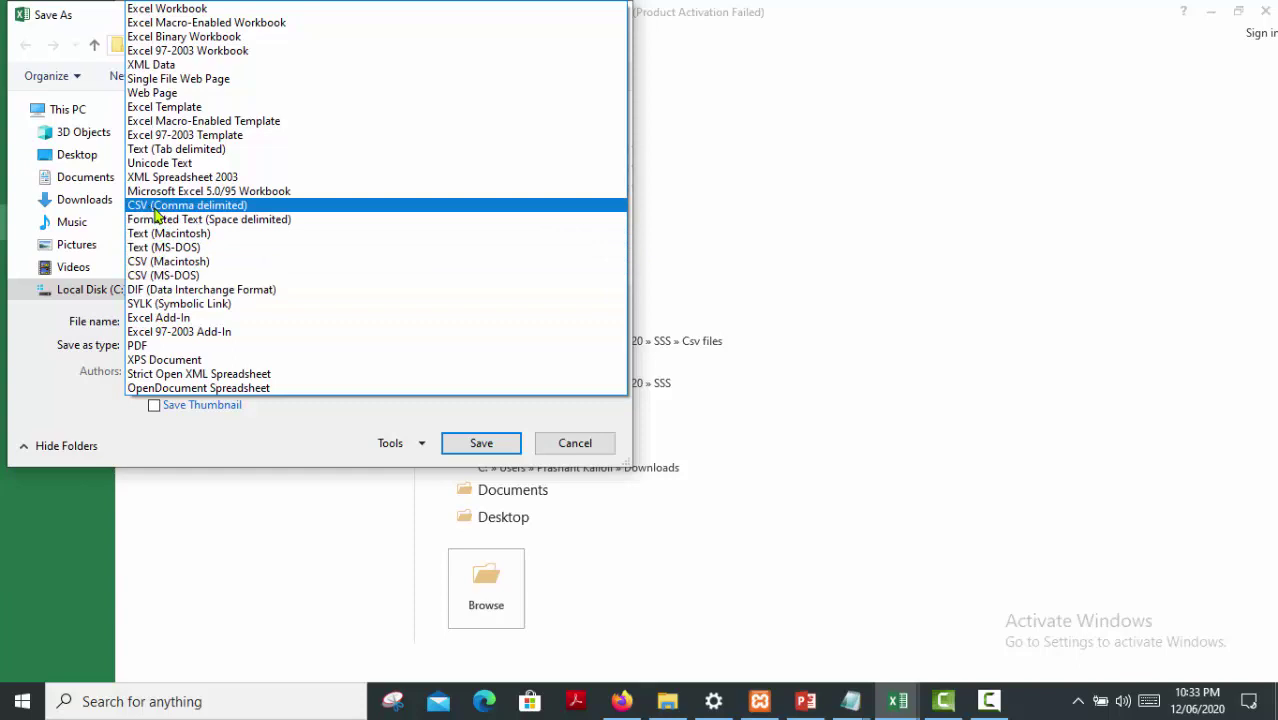
pyautogui.click(155, 211)
# Name the file 'Import with CSV final', save it and keep the CSV format
pyautogui.click(245, 319)
pyautogui.doubleClick(245, 319)
pyautogui.click(245, 319)
pyautogui.write('final')
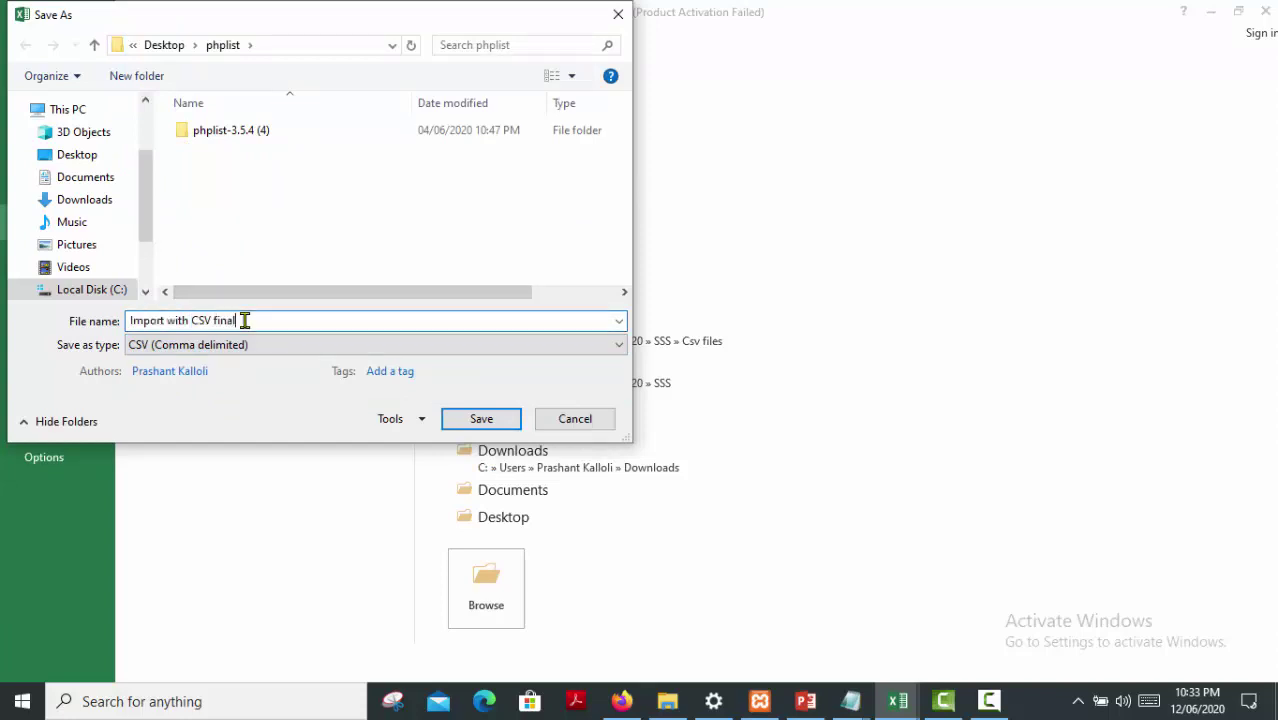
pyautogui.click(479, 422)
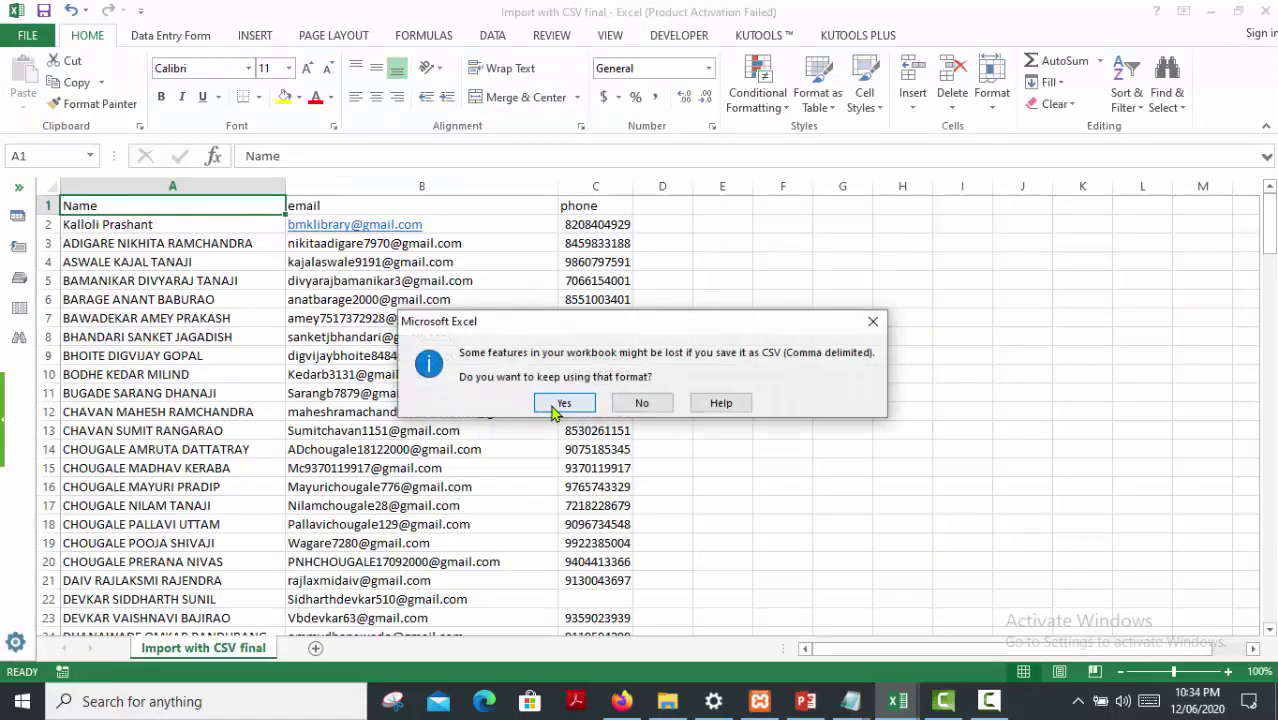
pyautogui.click(557, 404)
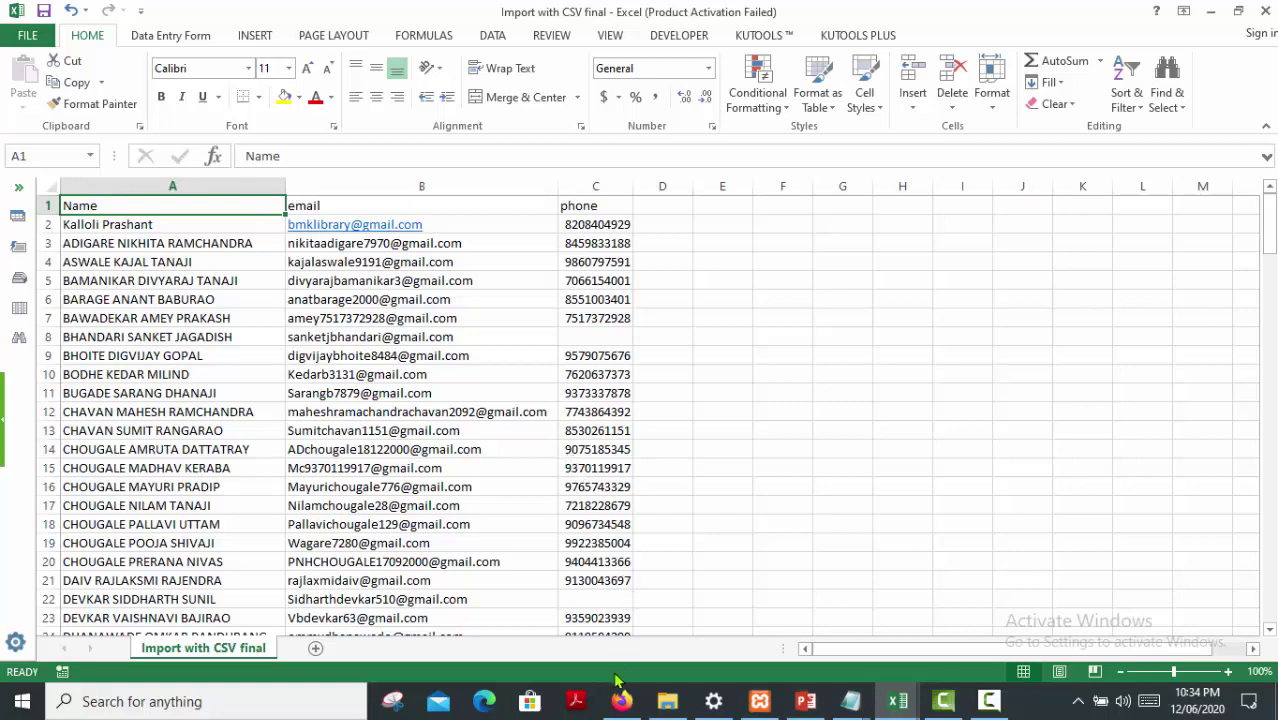
pyautogui.click(621, 700)
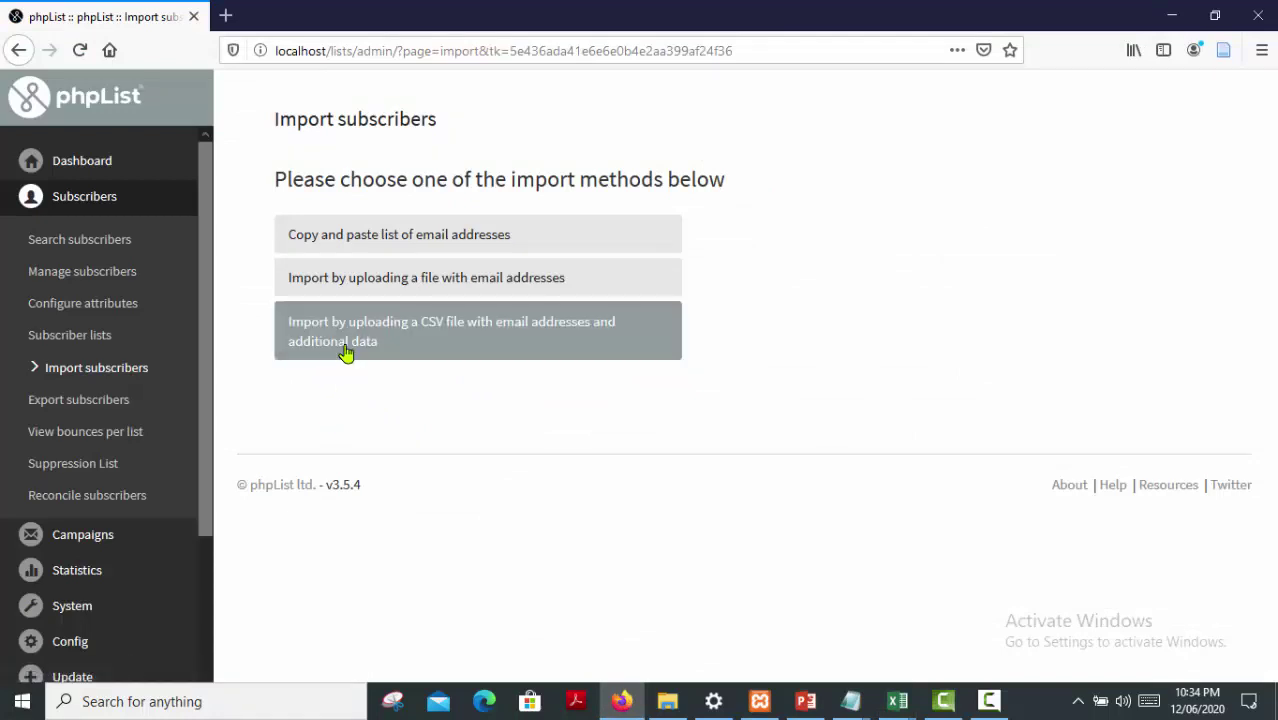
# Choose CSV-file import and tick Science & Technology Alert under Uncategorised lists
pyautogui.click(421, 344)
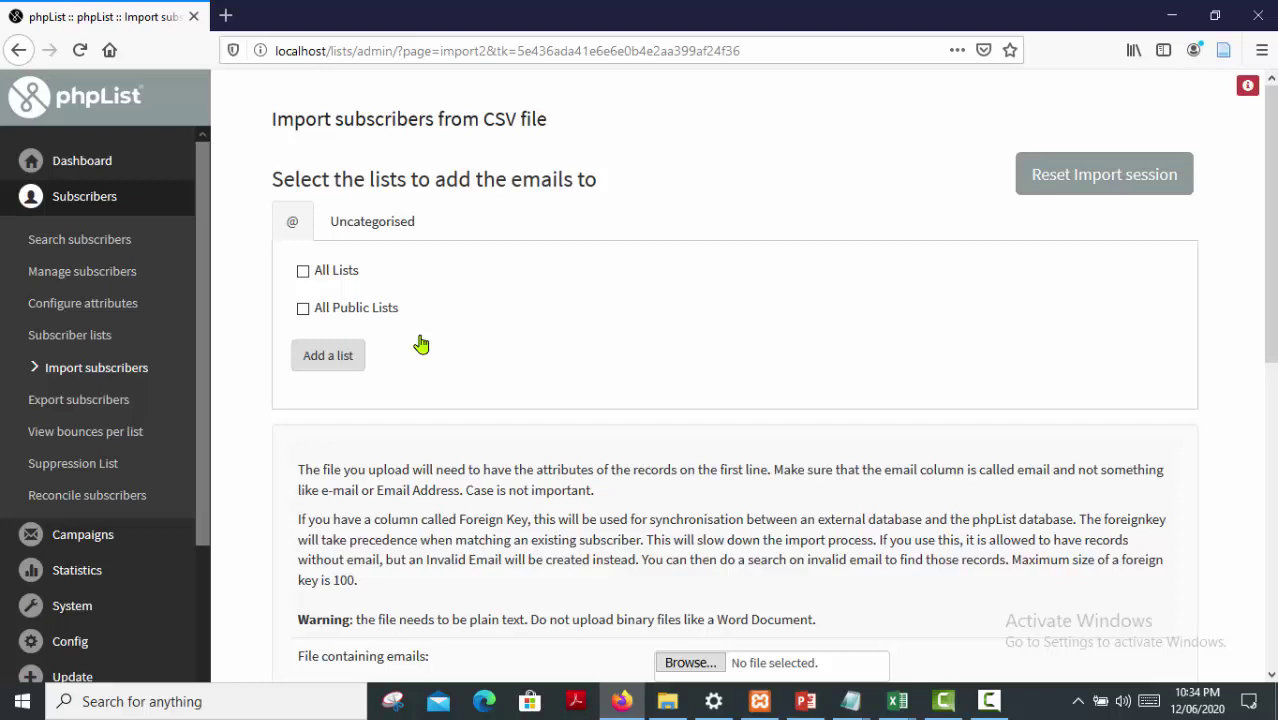
pyautogui.click(375, 228)
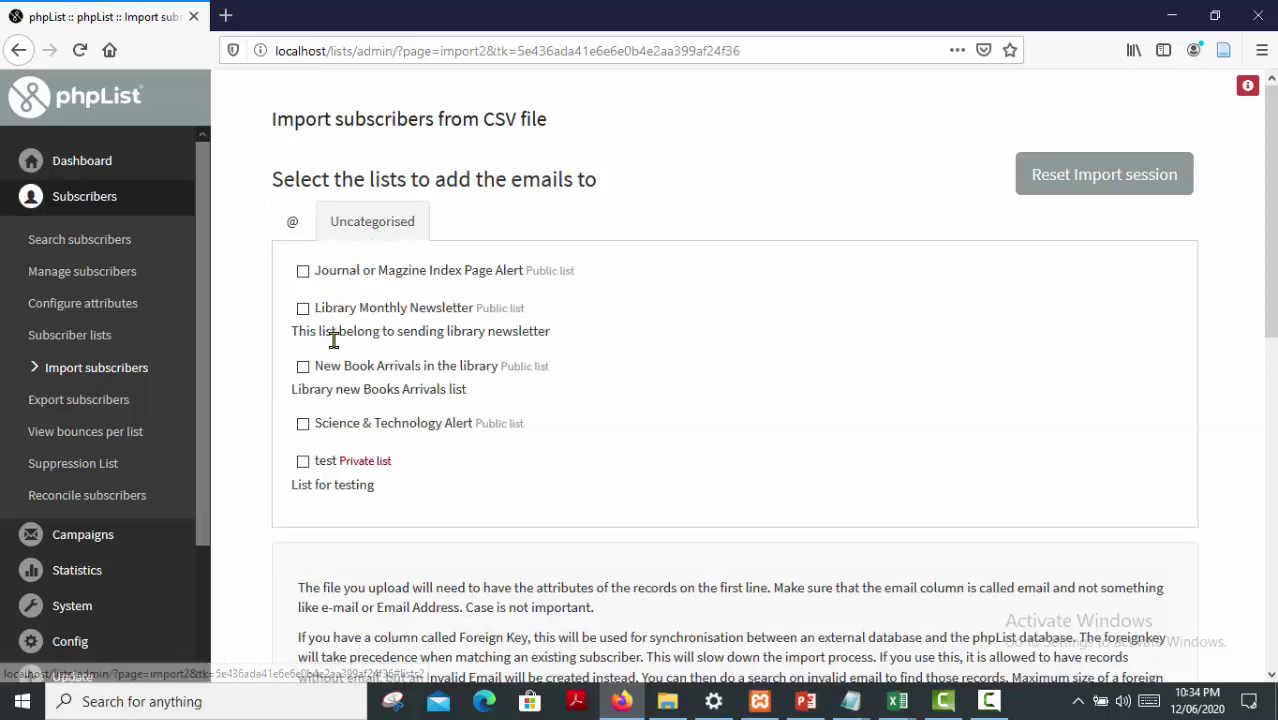
pyautogui.click(303, 424)
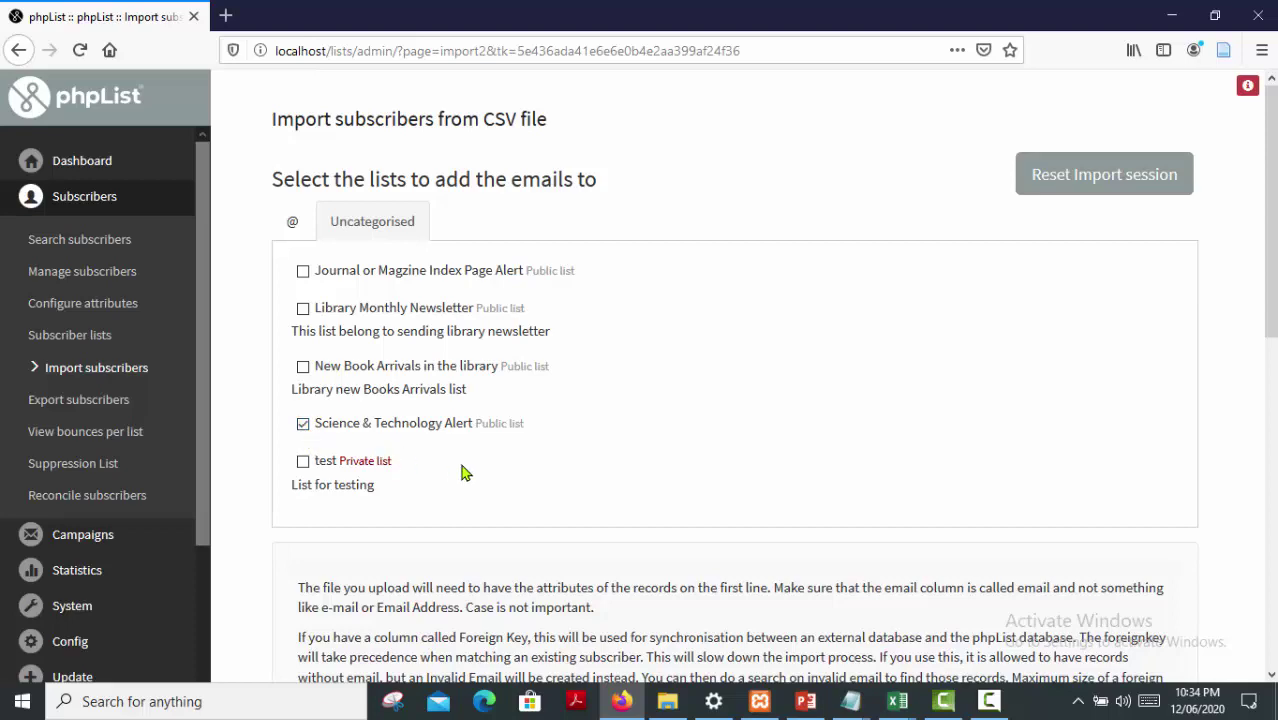
pyautogui.scroll(-2, 478, 473)
pyautogui.scroll(-3, 478, 473)
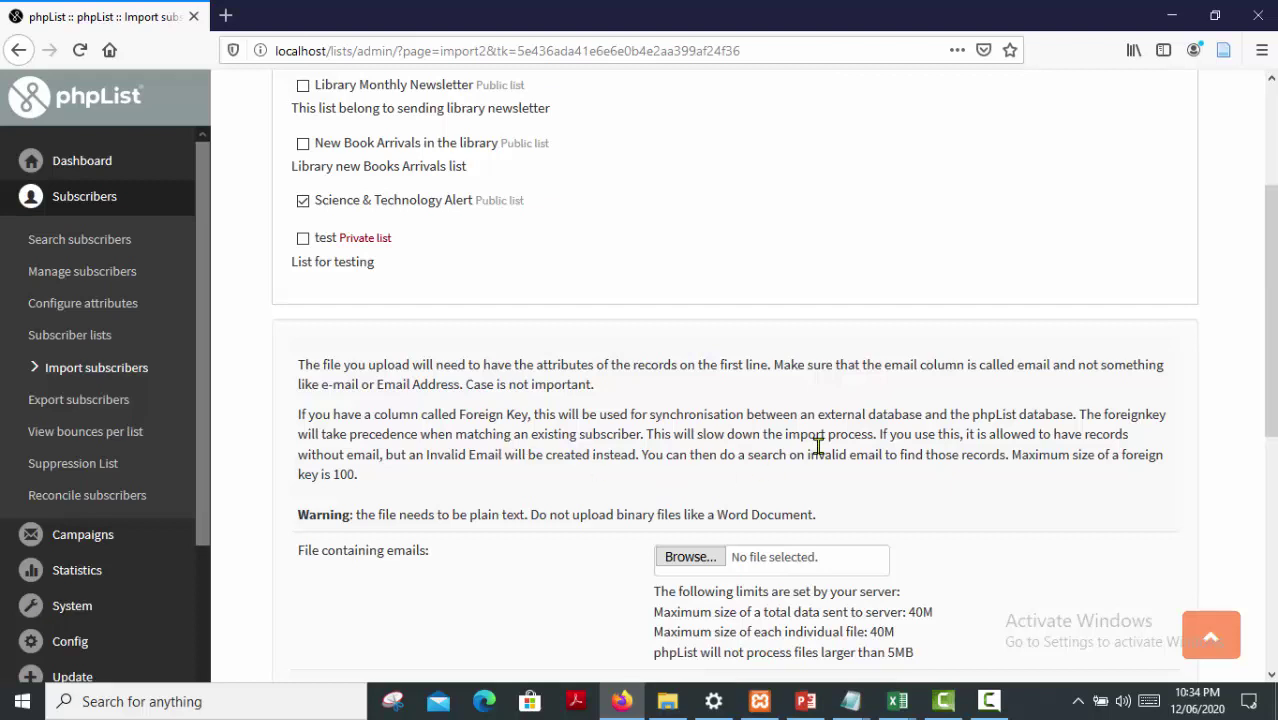
pyautogui.moveTo(775, 368); pyautogui.dragTo(1049, 368)
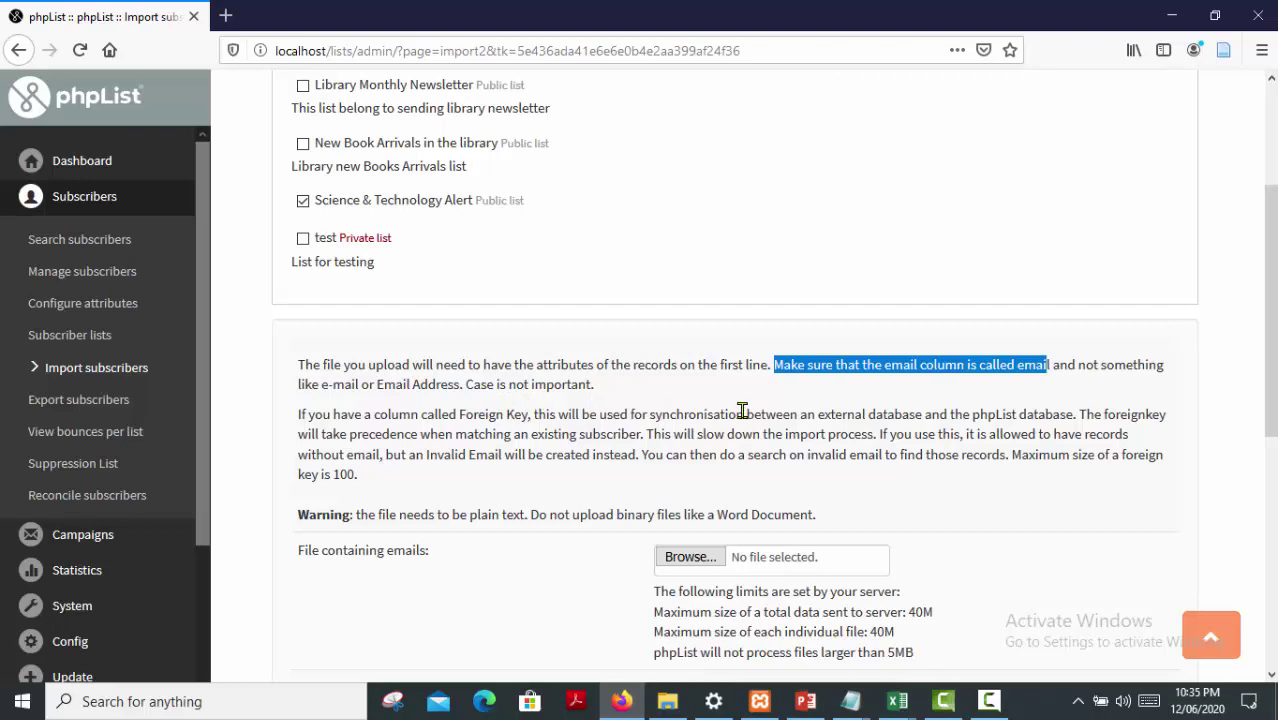
pyautogui.click(787, 402)
pyautogui.doubleClick(901, 363)
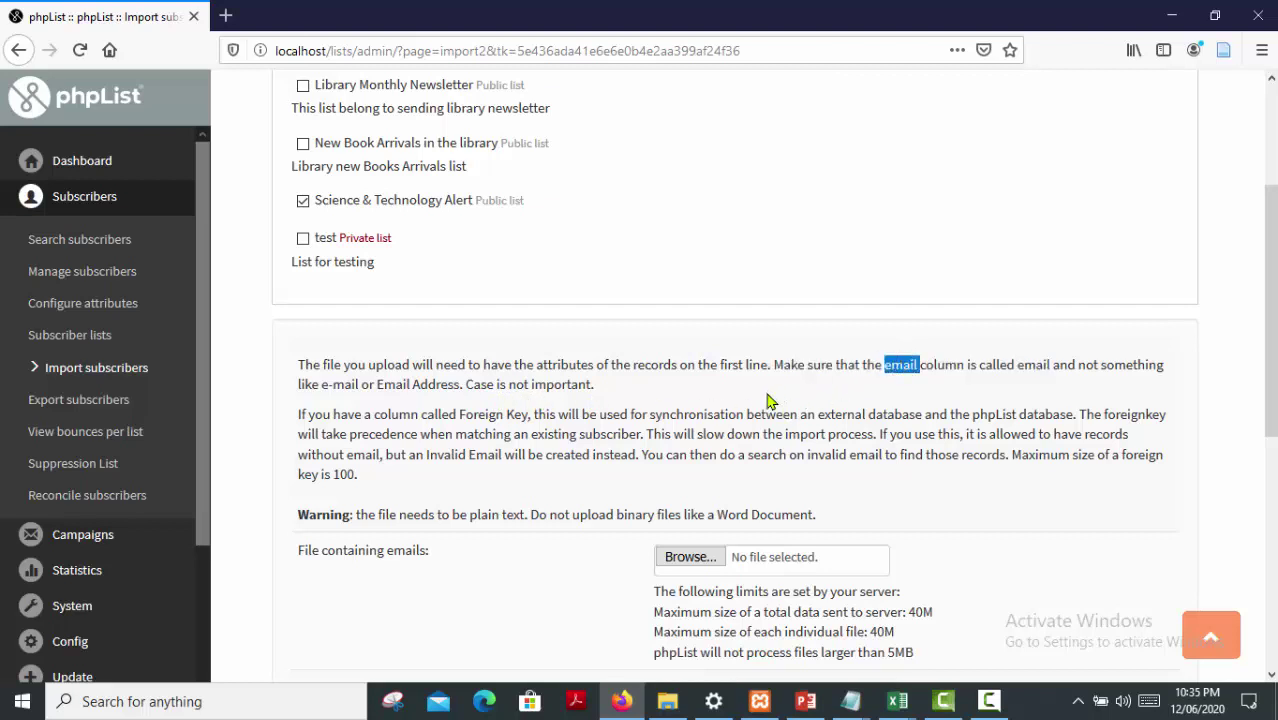
pyautogui.scroll(-1, 555, 420)
pyautogui.scroll(-1, 480, 380)
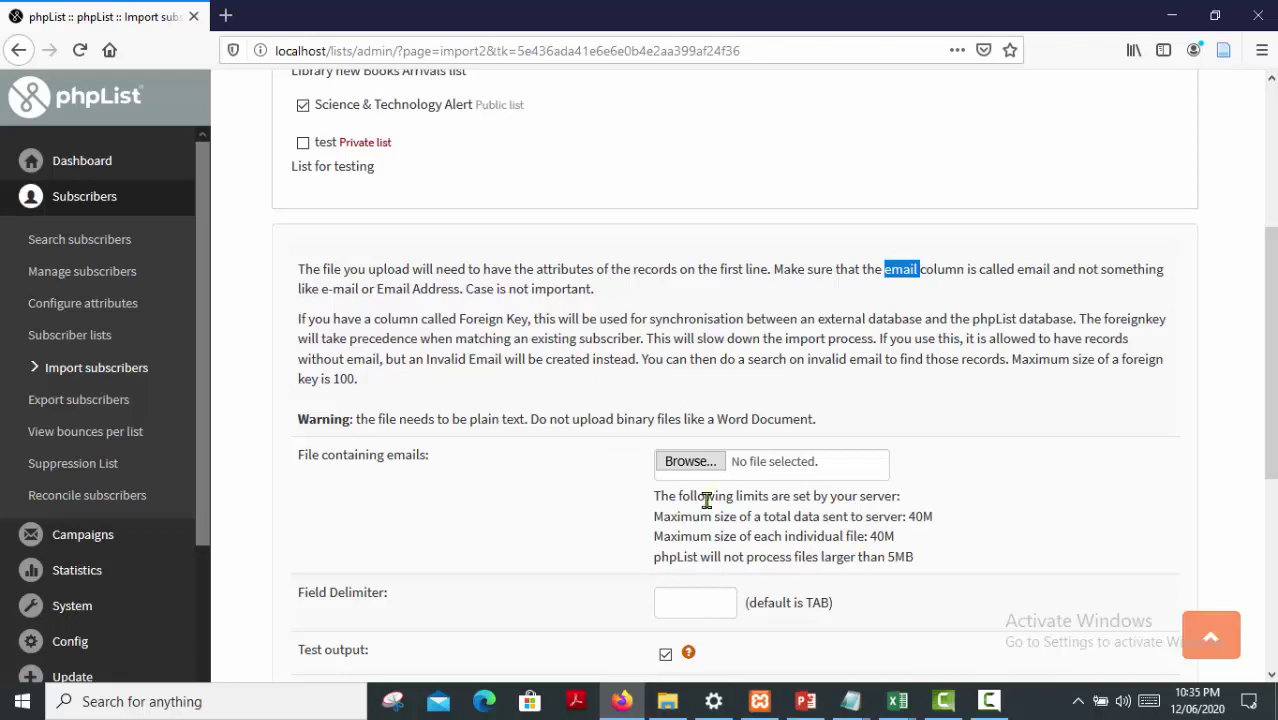
pyautogui.click(894, 700)
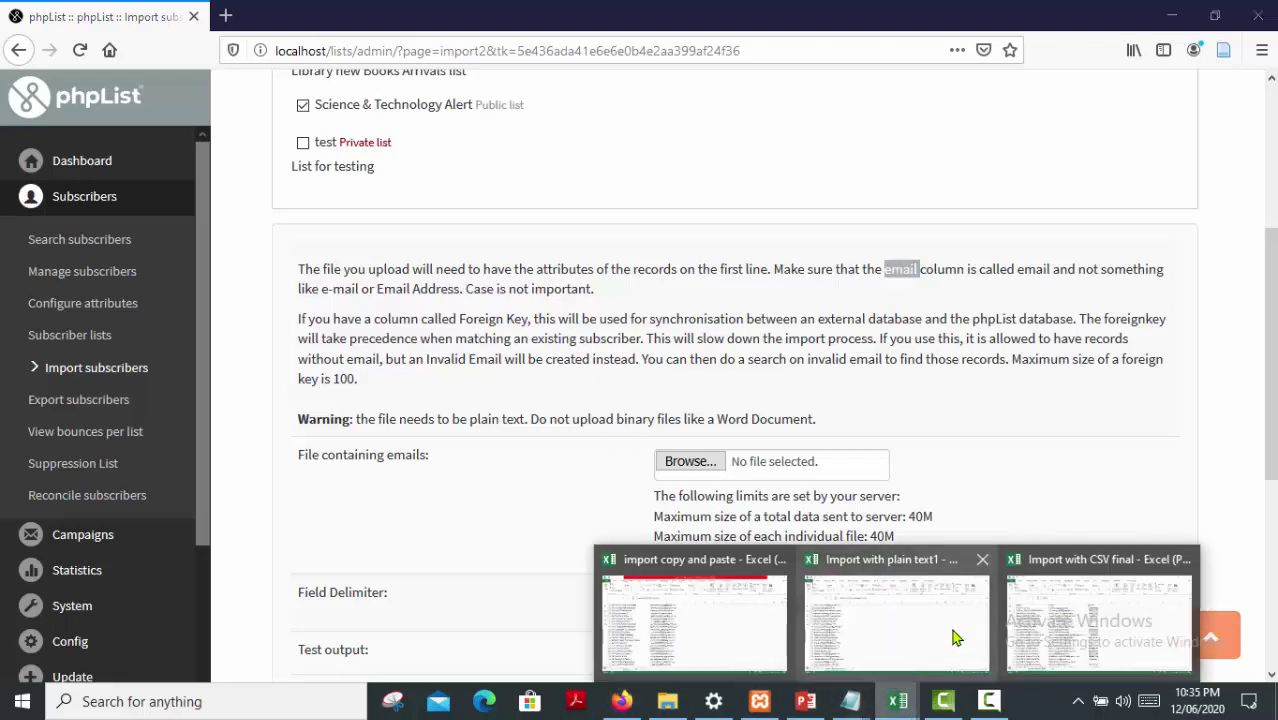
pyautogui.click(1050, 612)
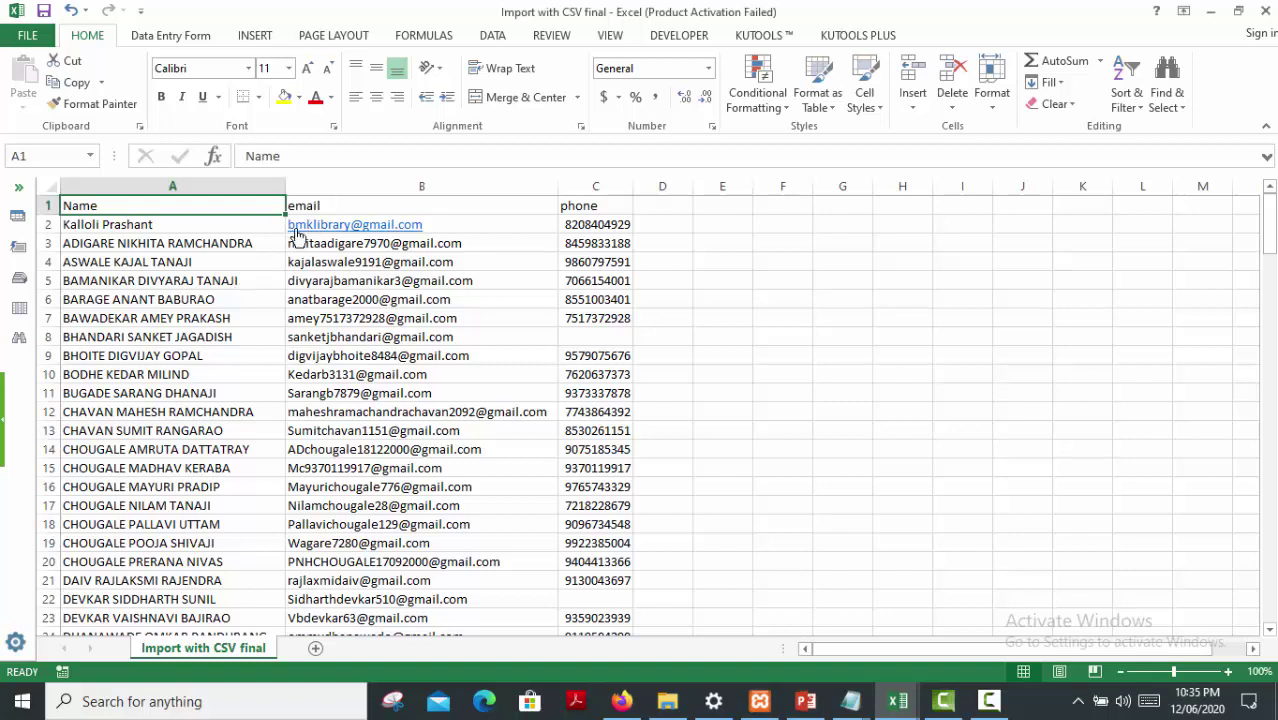
pyautogui.click(357, 207)
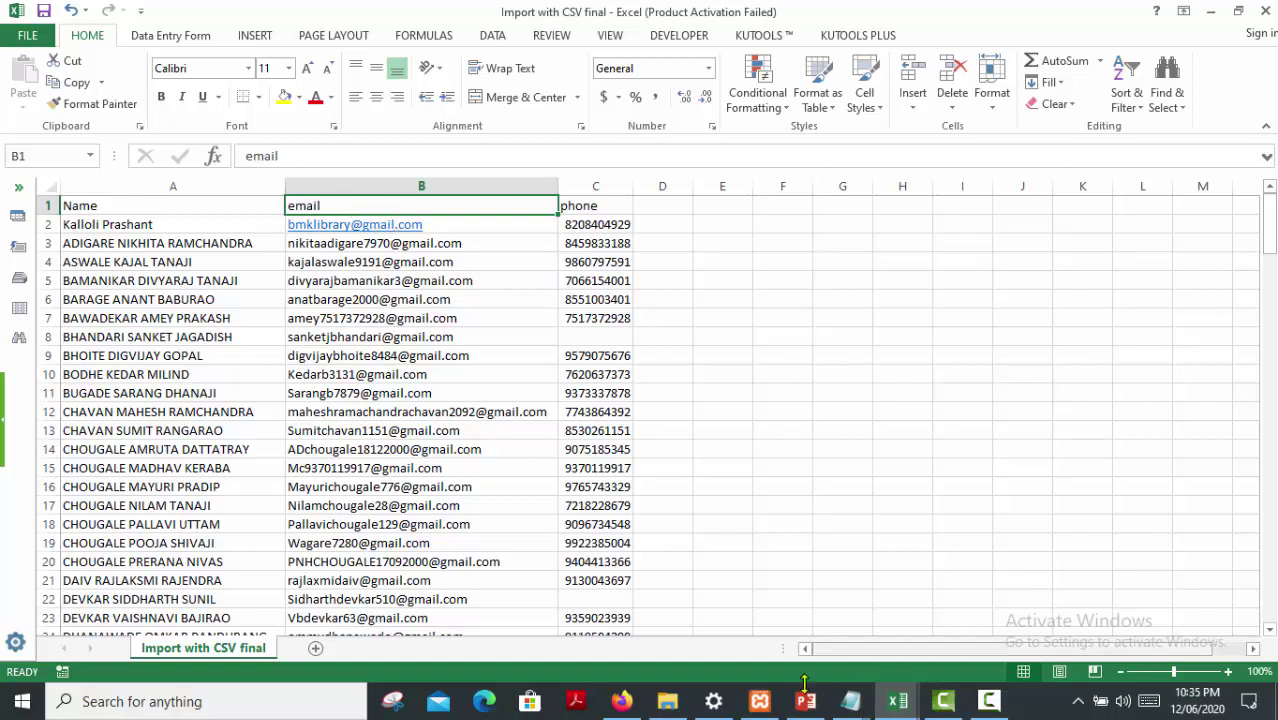
pyautogui.click(621, 701)
pyautogui.scroll(-2, 600, 520)
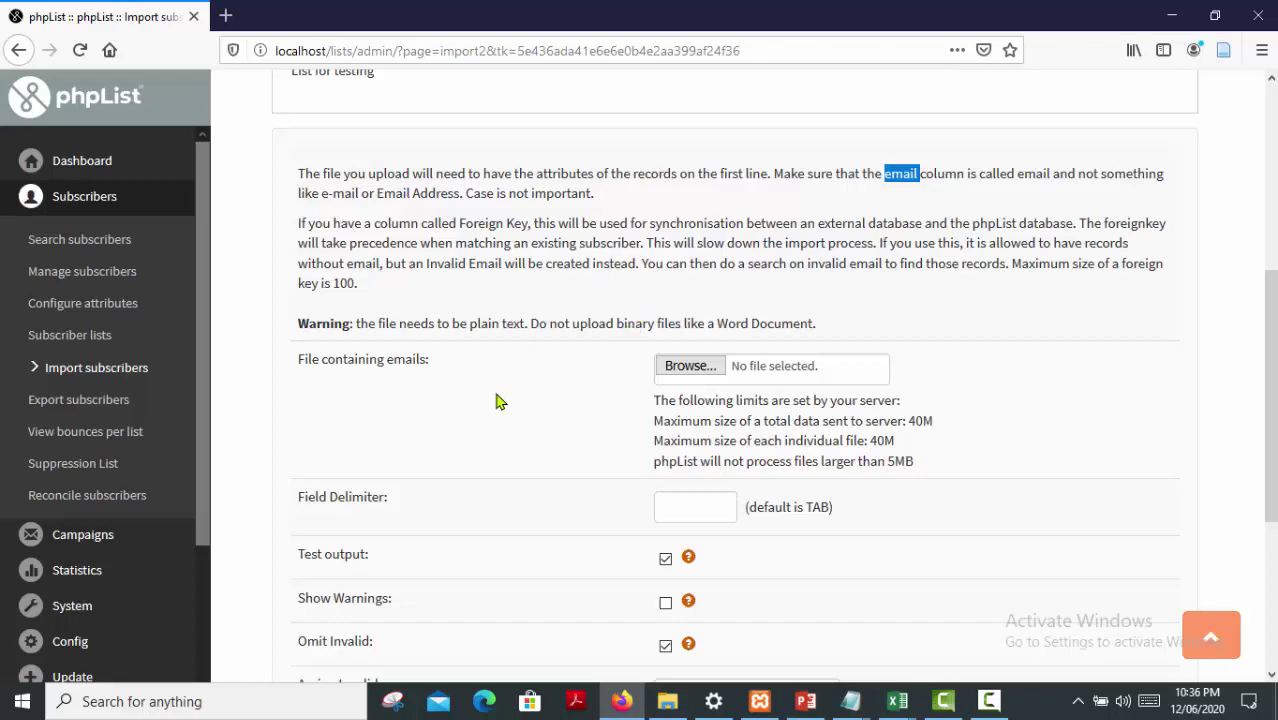
# Attach 'Import with CSV final' as the upload file
pyautogui.scroll(-2, 500, 400)
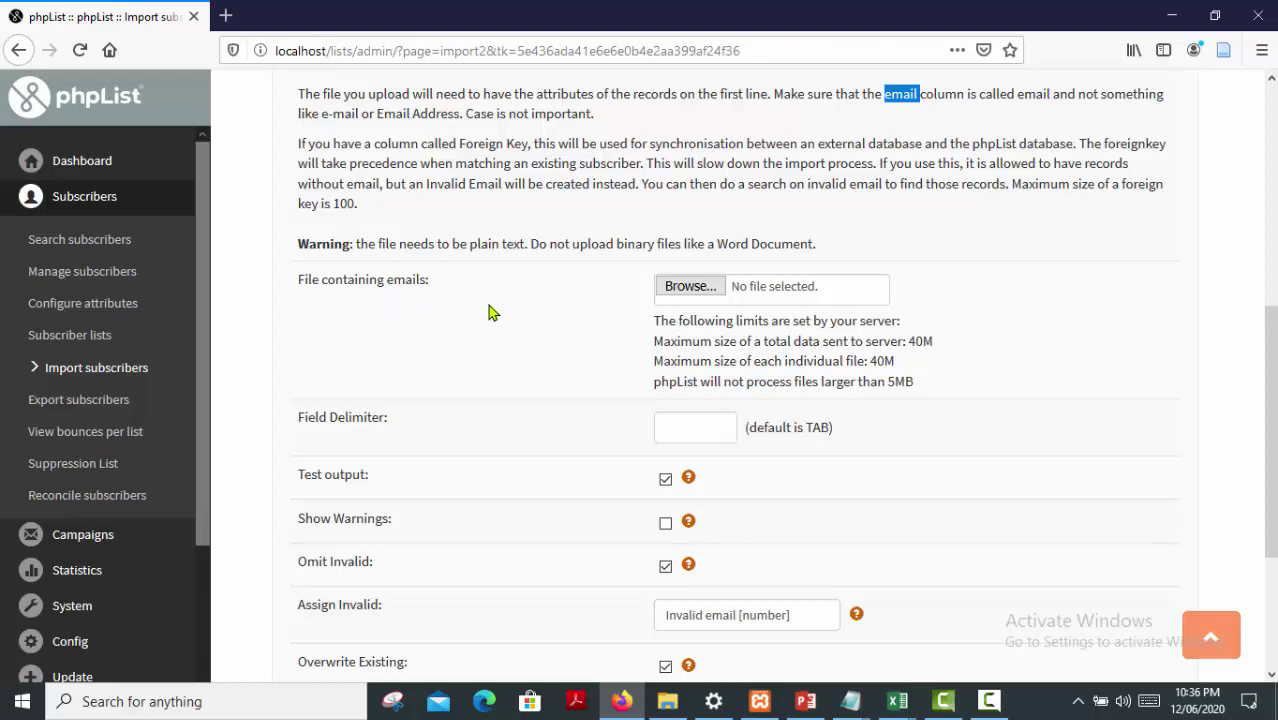
pyautogui.click(679, 293)
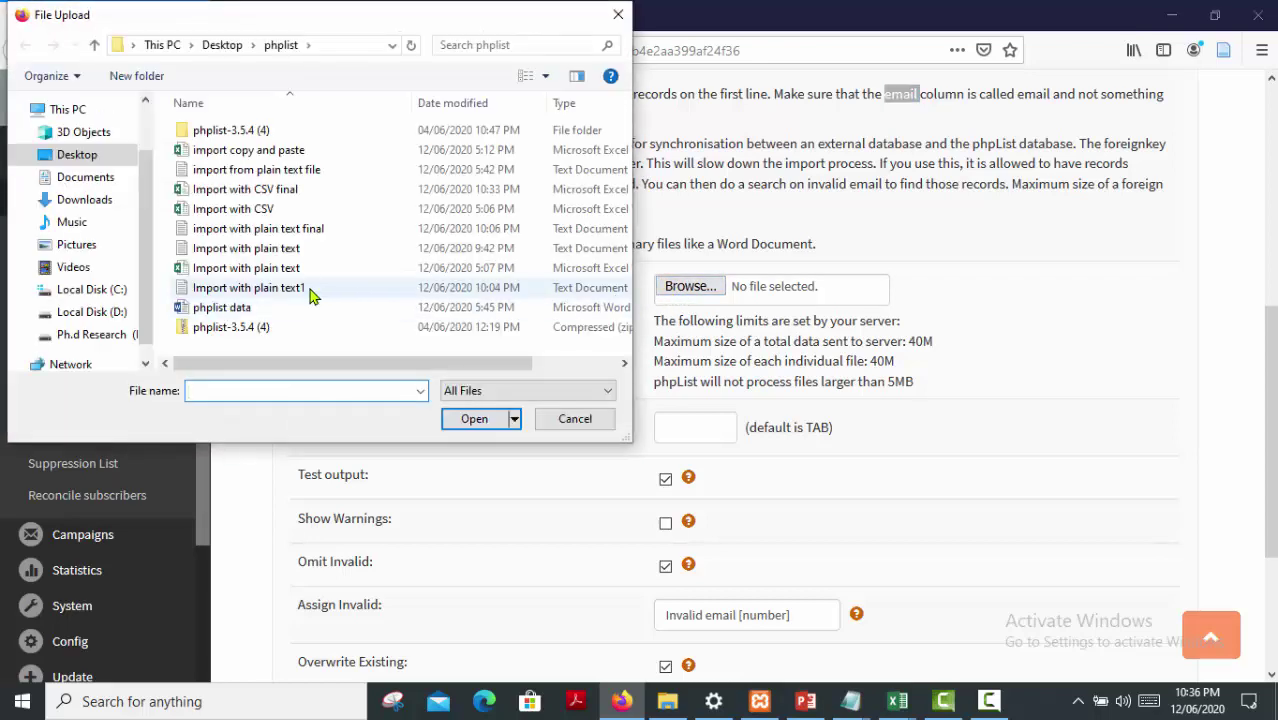
pyautogui.click(285, 197)
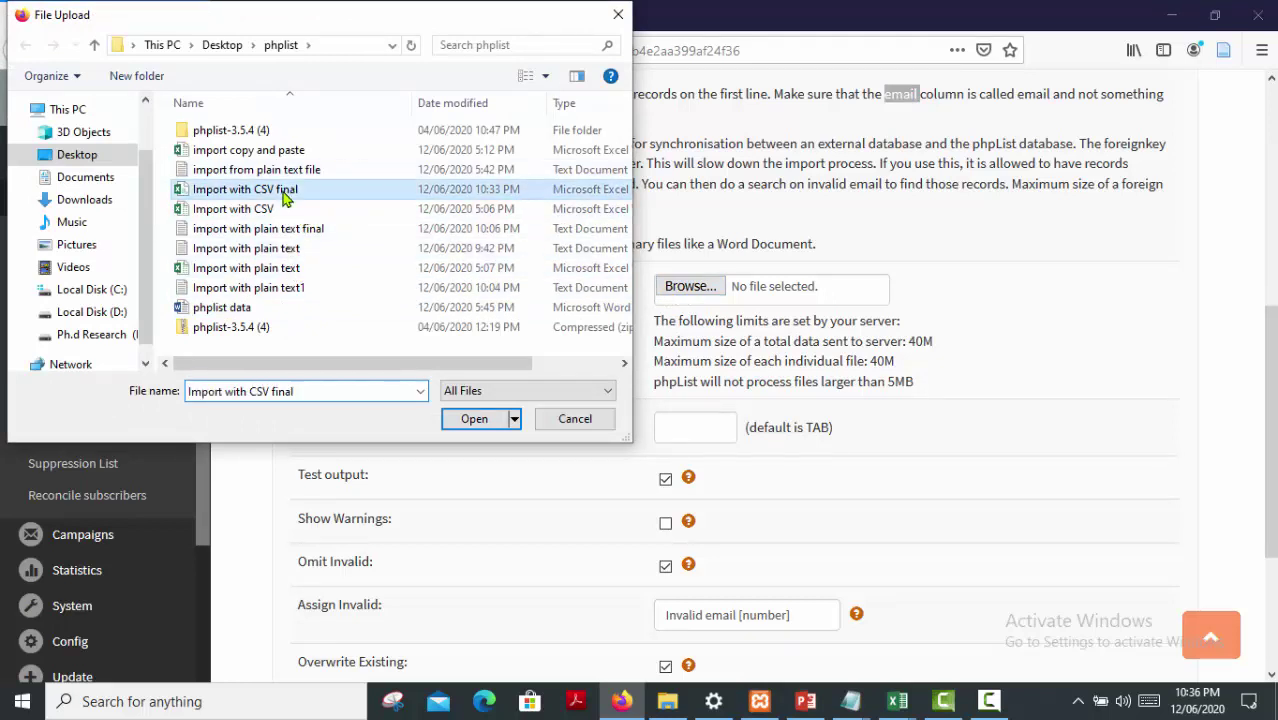
pyautogui.click(467, 420)
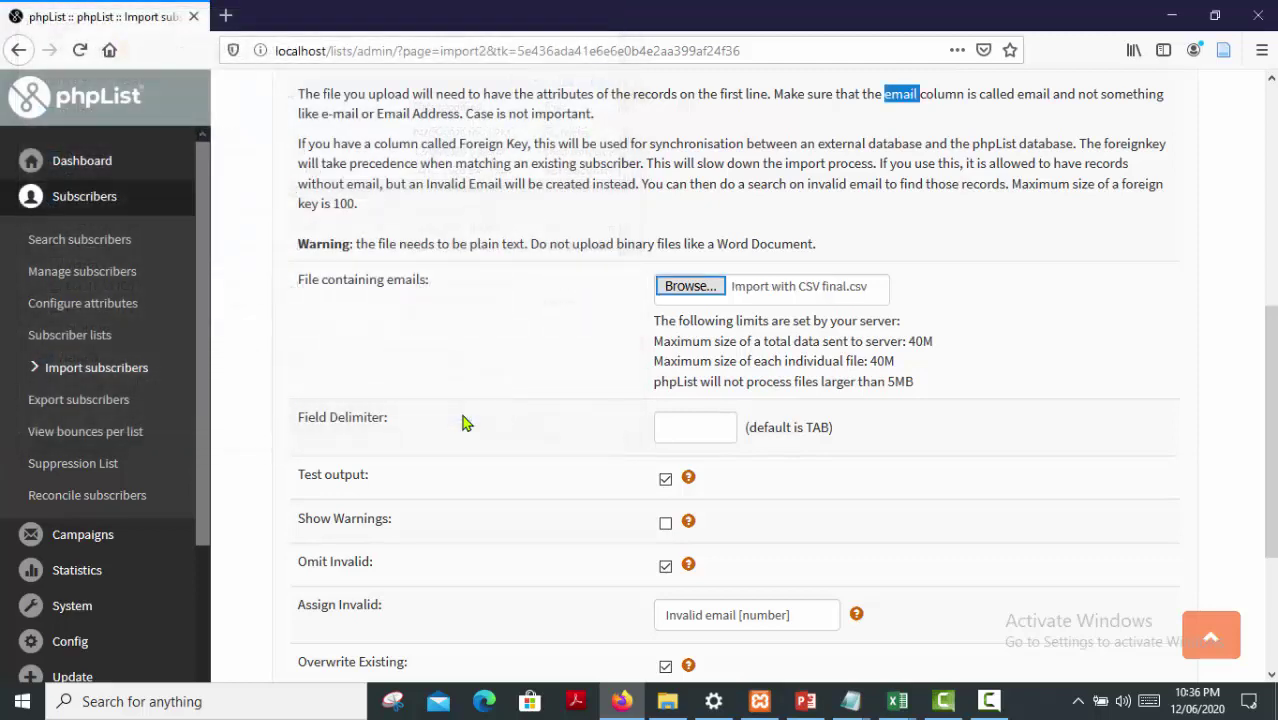
# Set the field delimiter to ',', enable Show Warnings and start the import
pyautogui.scroll(-1, 480, 373)
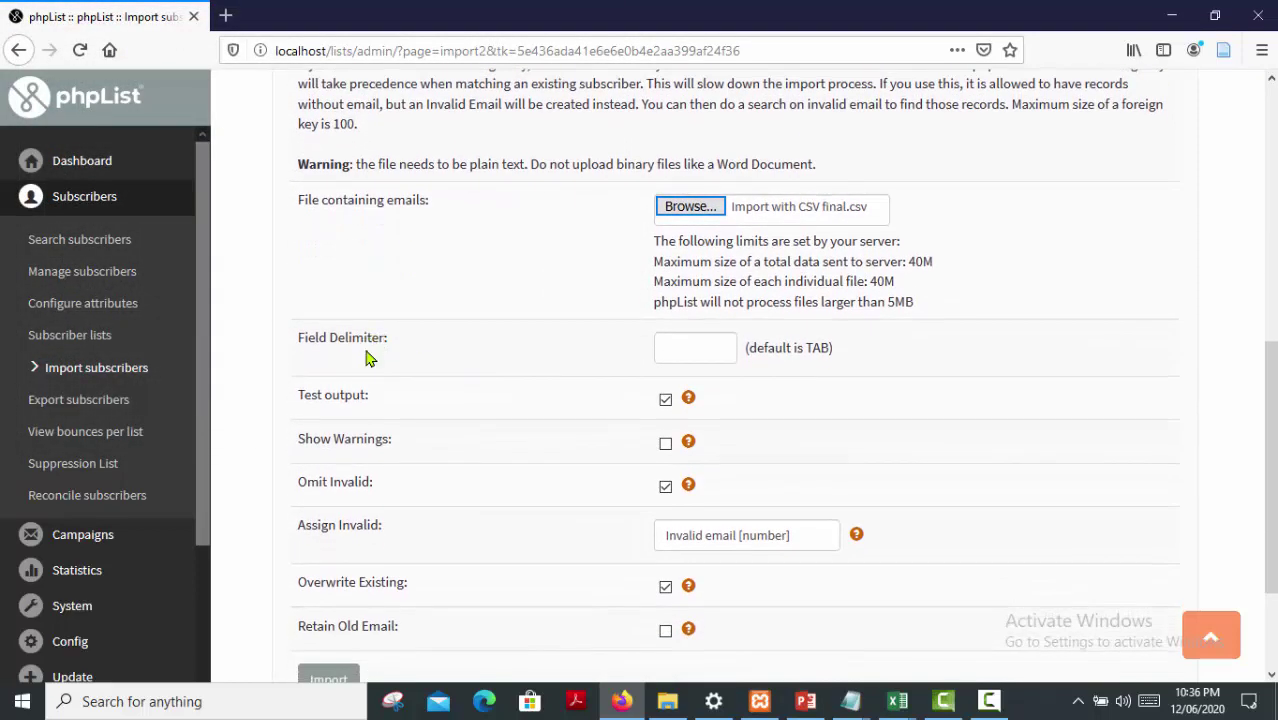
pyautogui.click(676, 361)
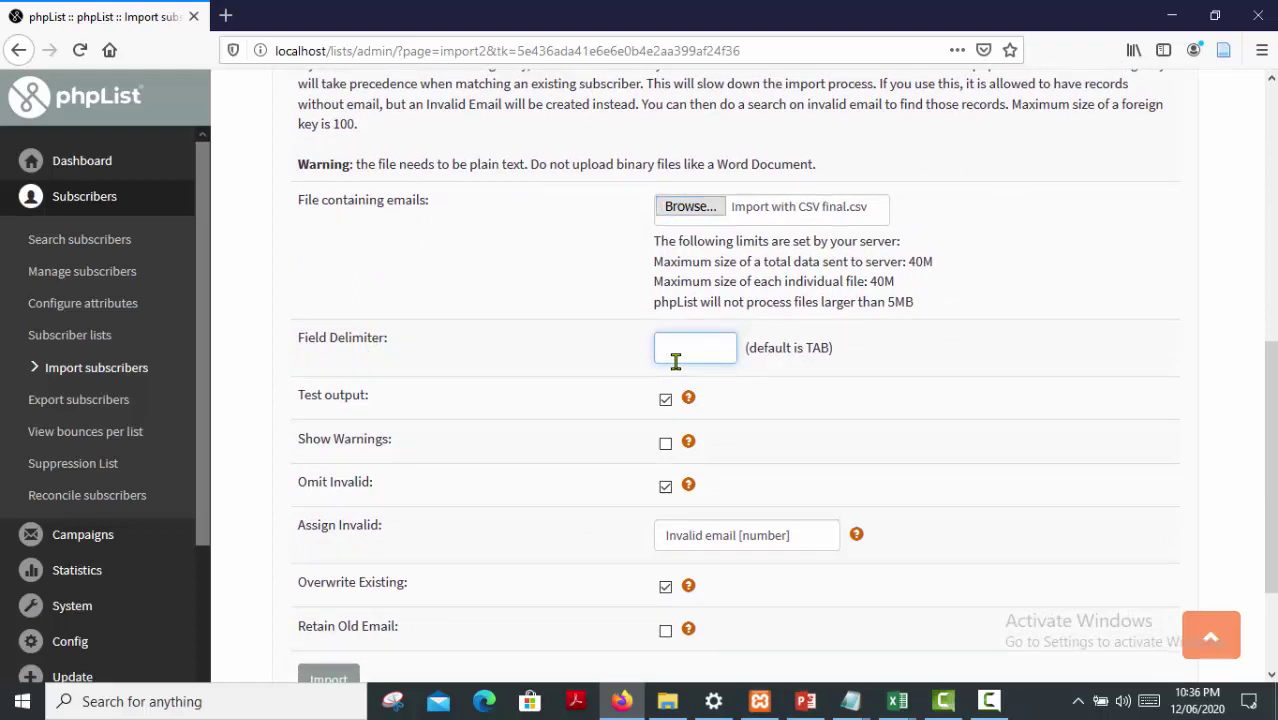
pyautogui.write(',')
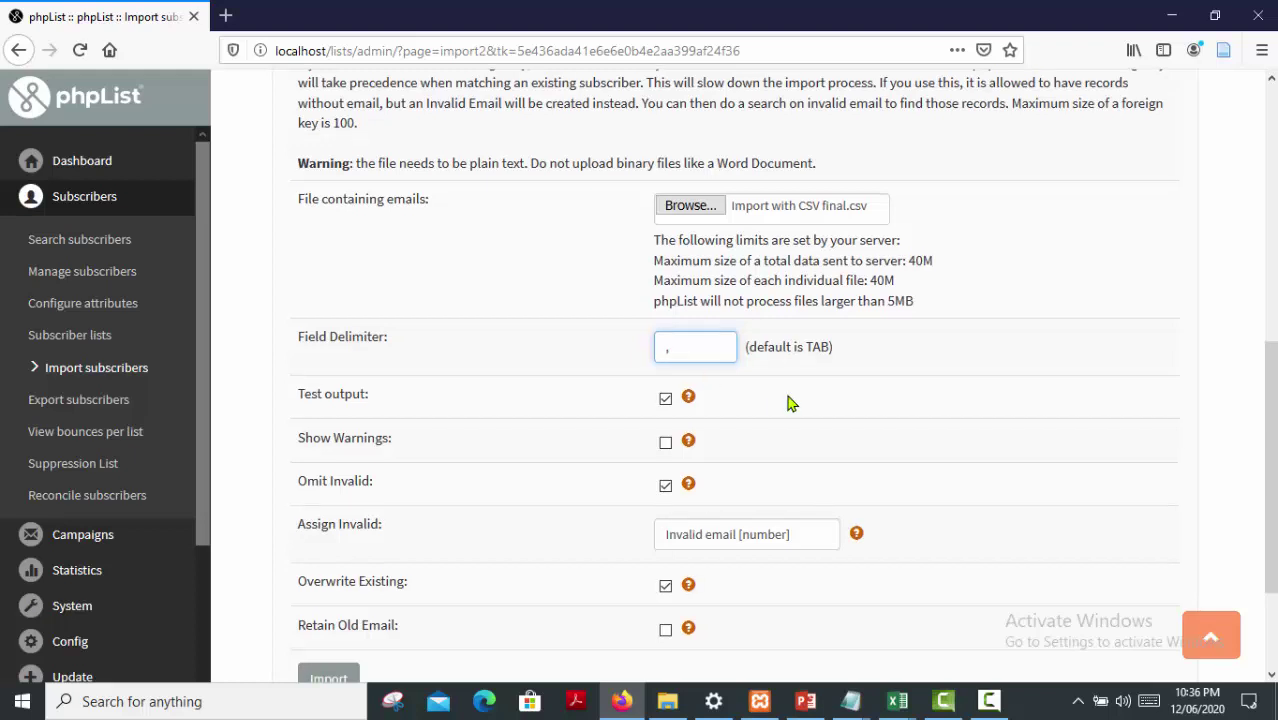
pyautogui.scroll(-2, 790, 403)
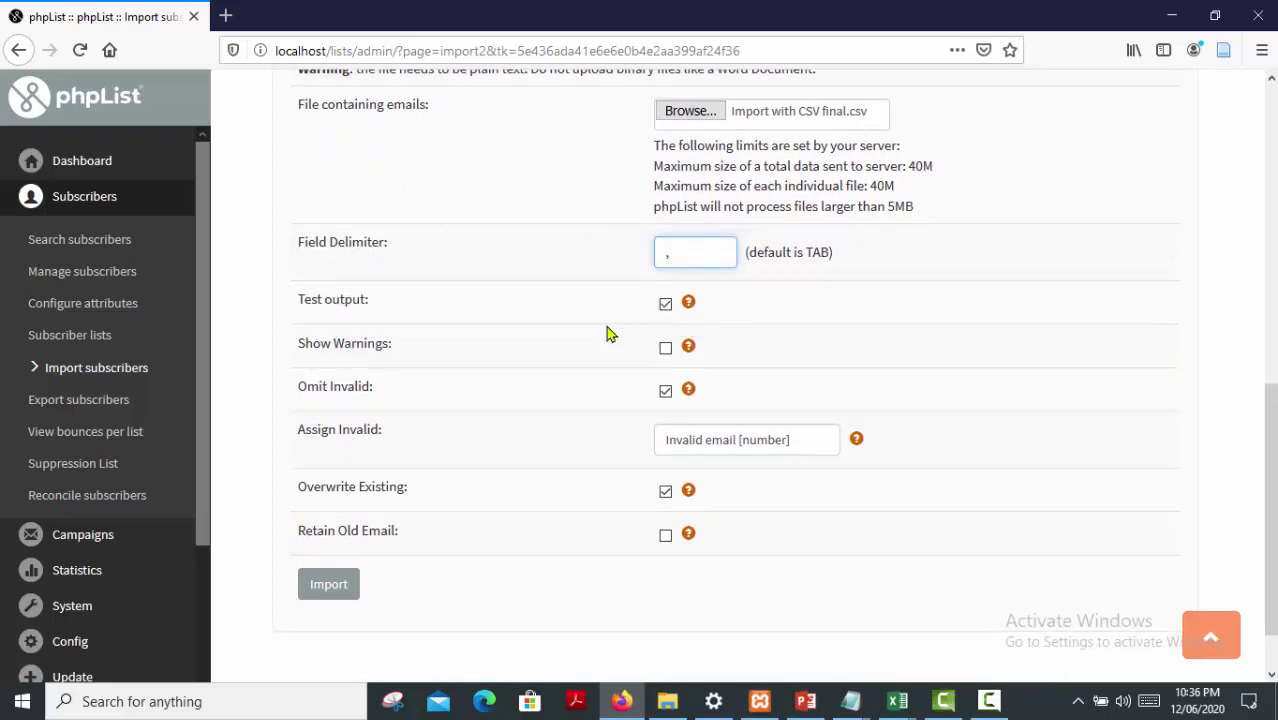
pyautogui.click(666, 349)
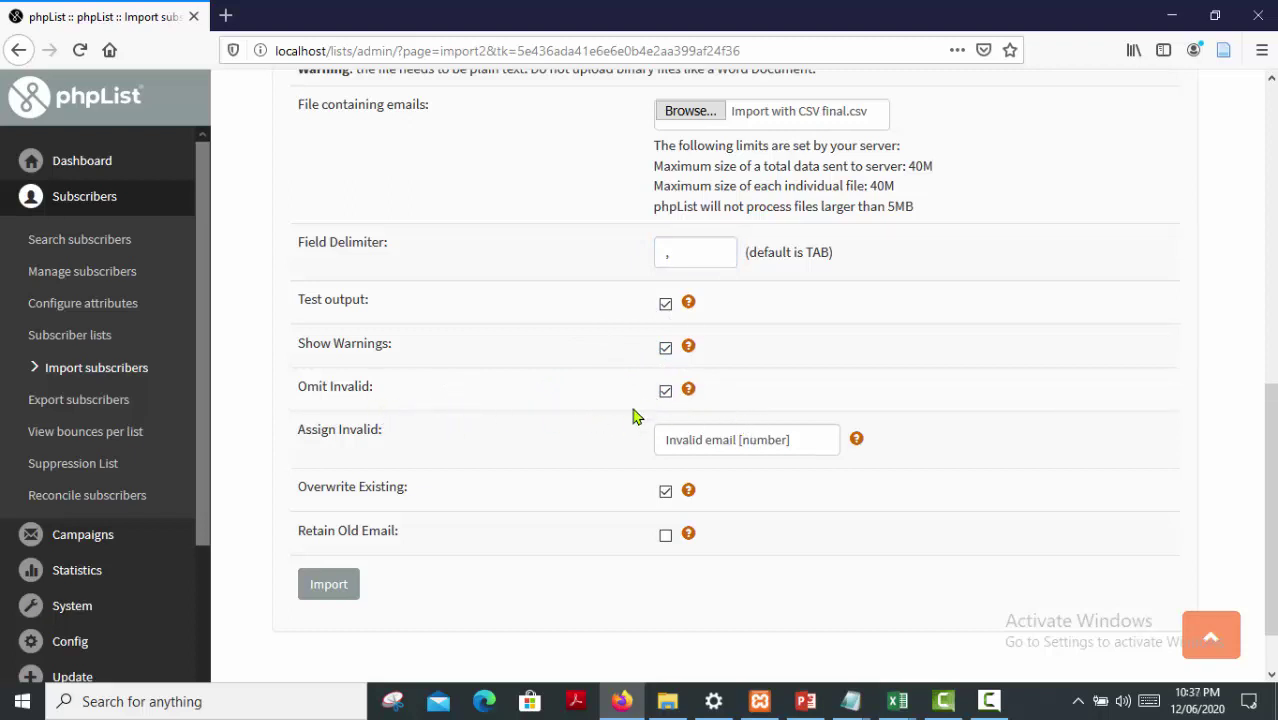
pyautogui.scroll(-2, 519, 440)
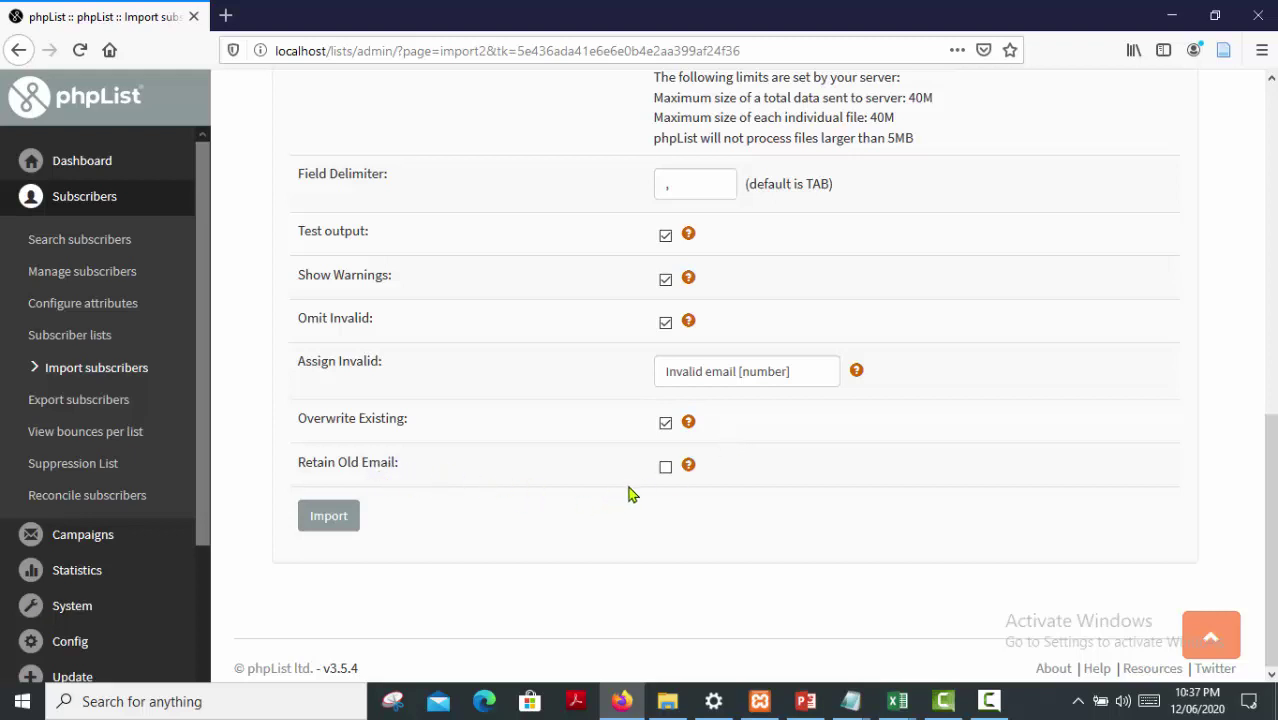
pyautogui.click(337, 522)
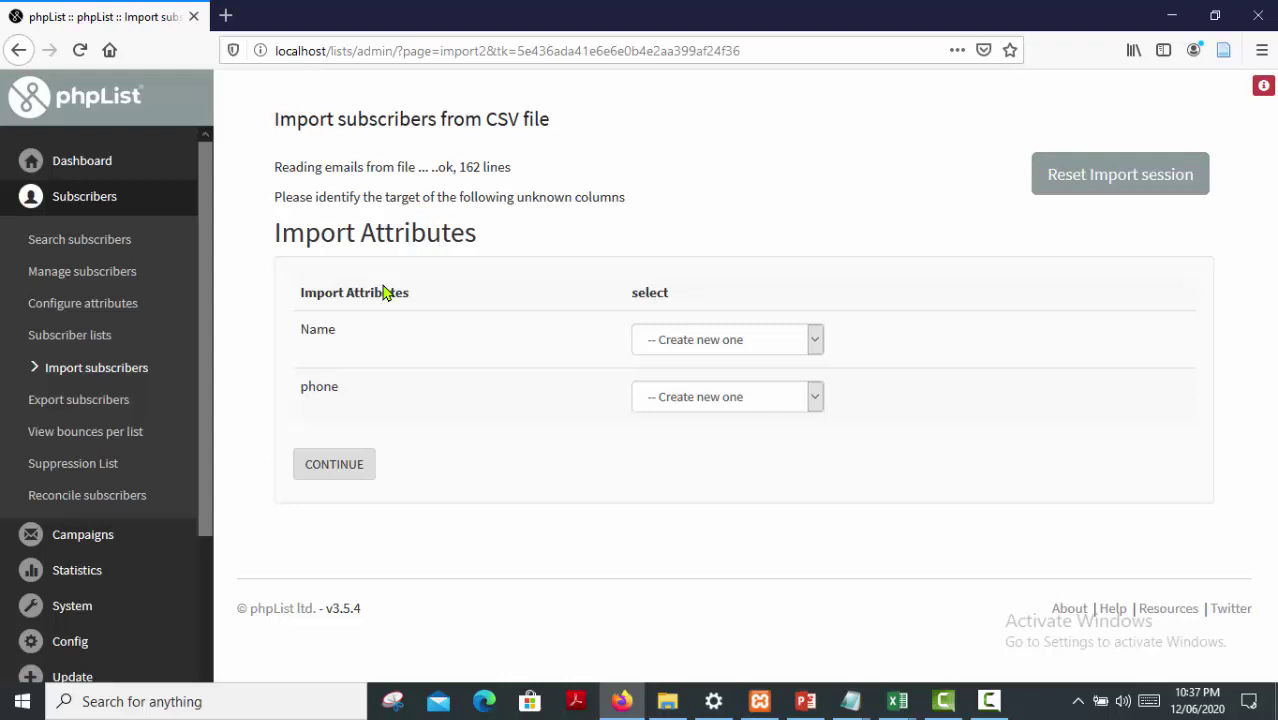
# Bring up the Import with CSV final workbook in Excel
pyautogui.click(898, 703)
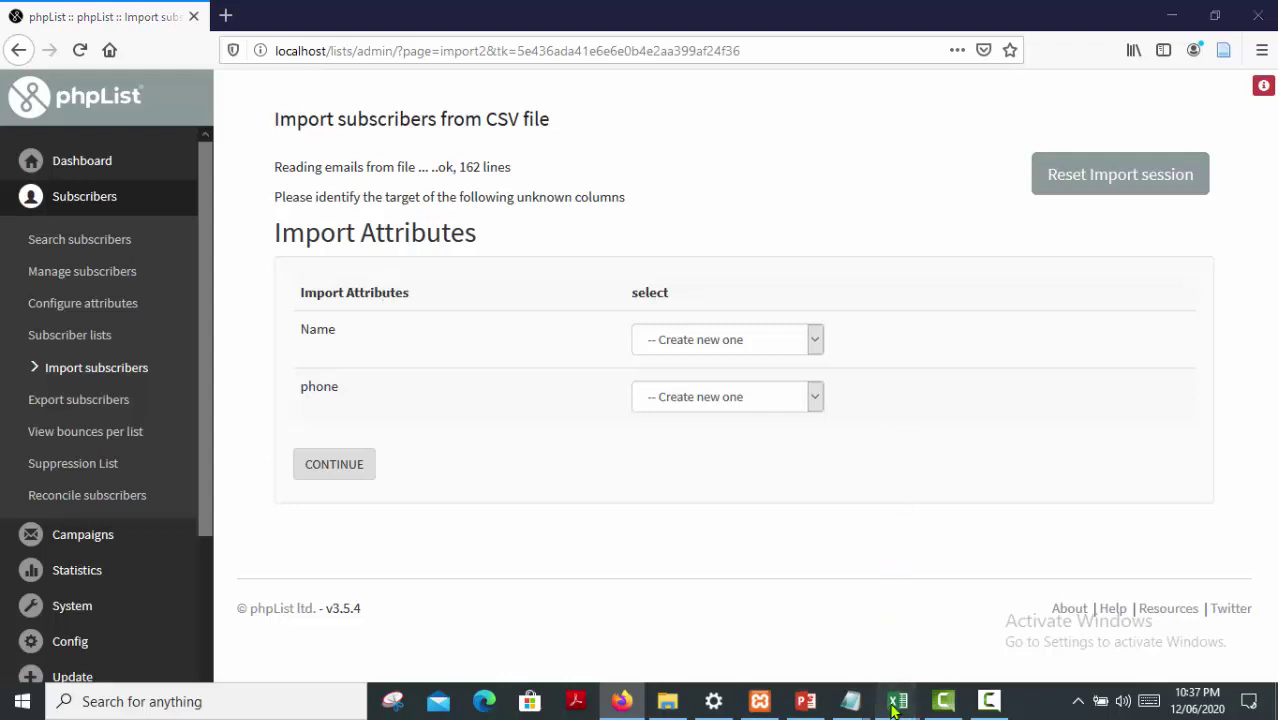
pyautogui.click(1062, 625)
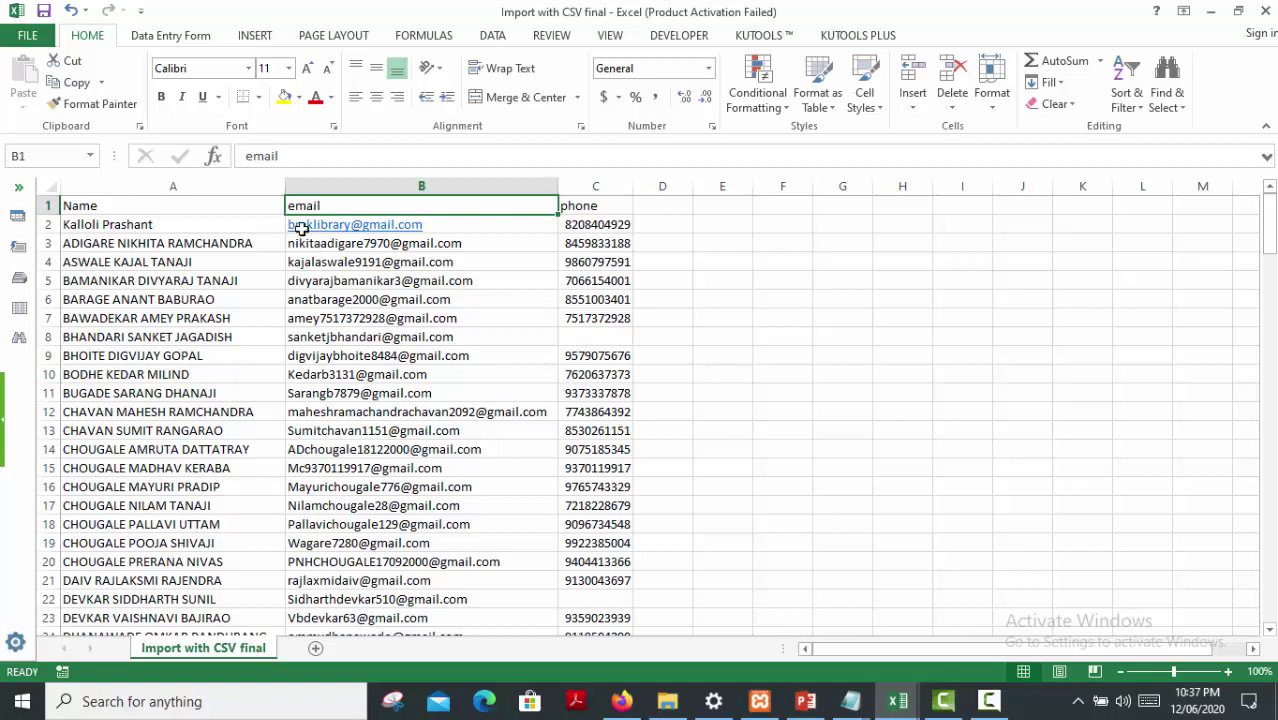
pyautogui.click(169, 191)
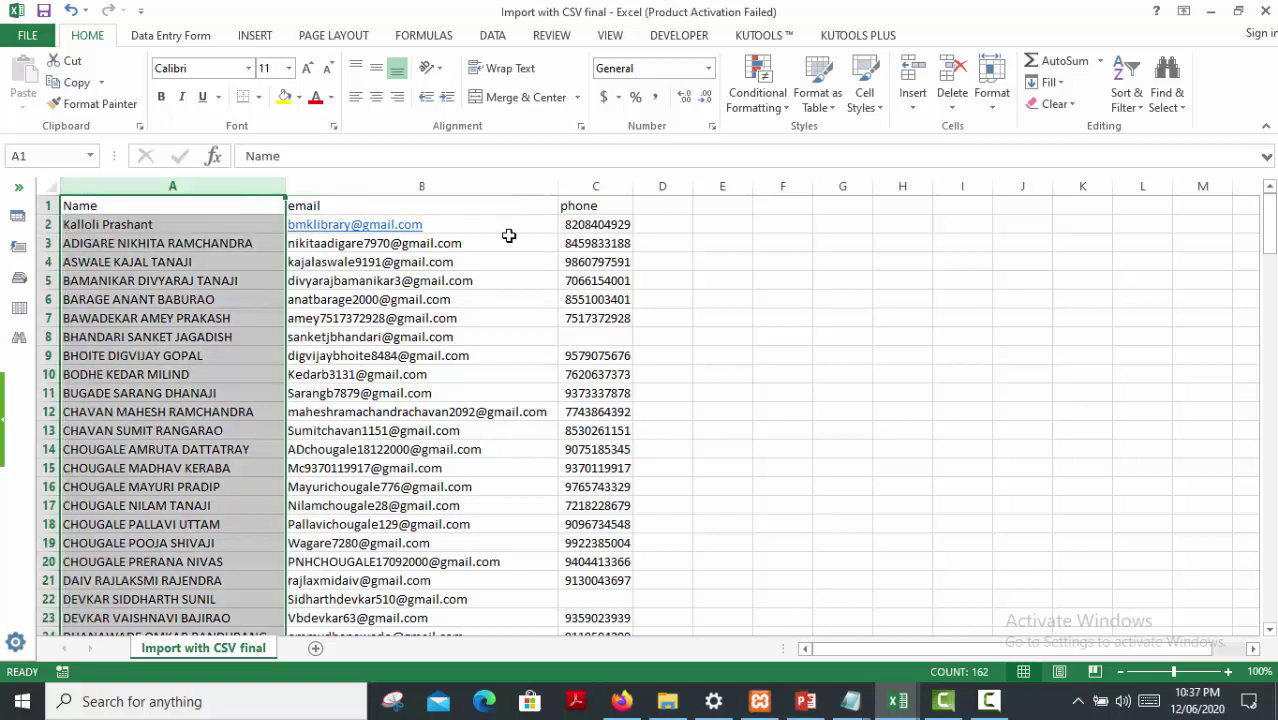
pyautogui.click(604, 188)
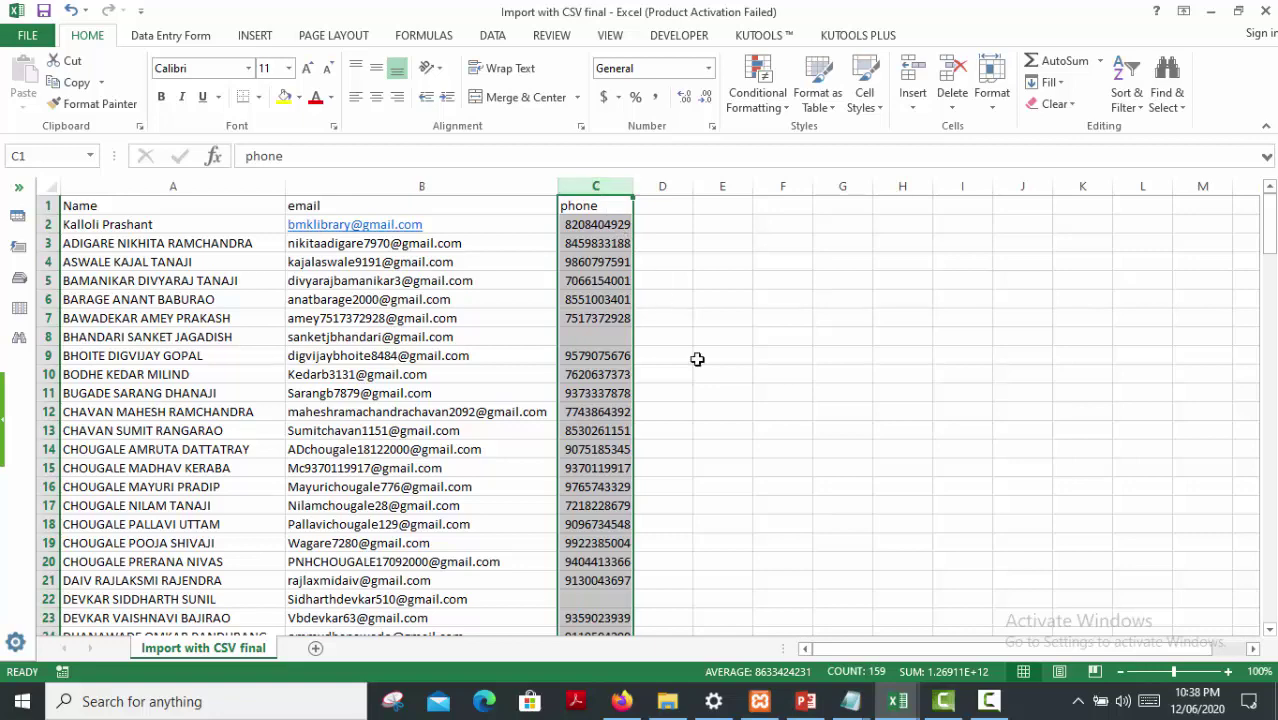
pyautogui.click(621, 701)
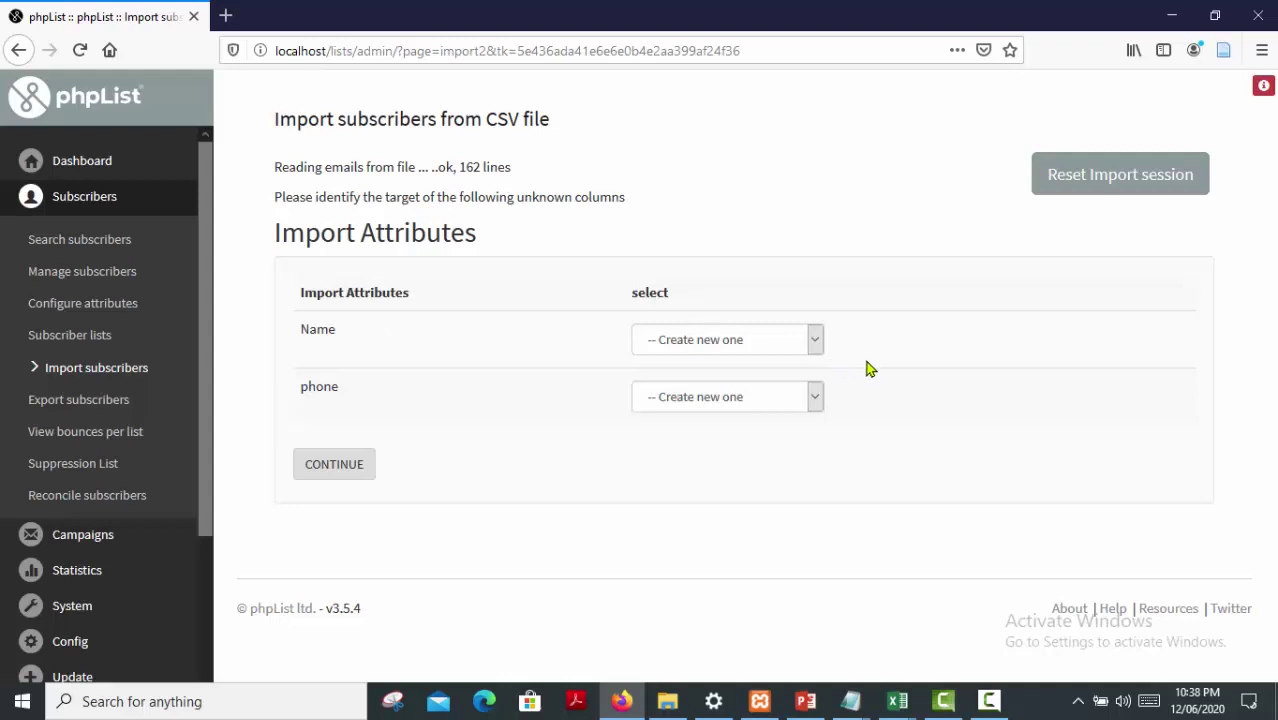
# Keep the Name and phone columns on '-- Create new one' and submit the column mapping
pyautogui.click(814, 345)
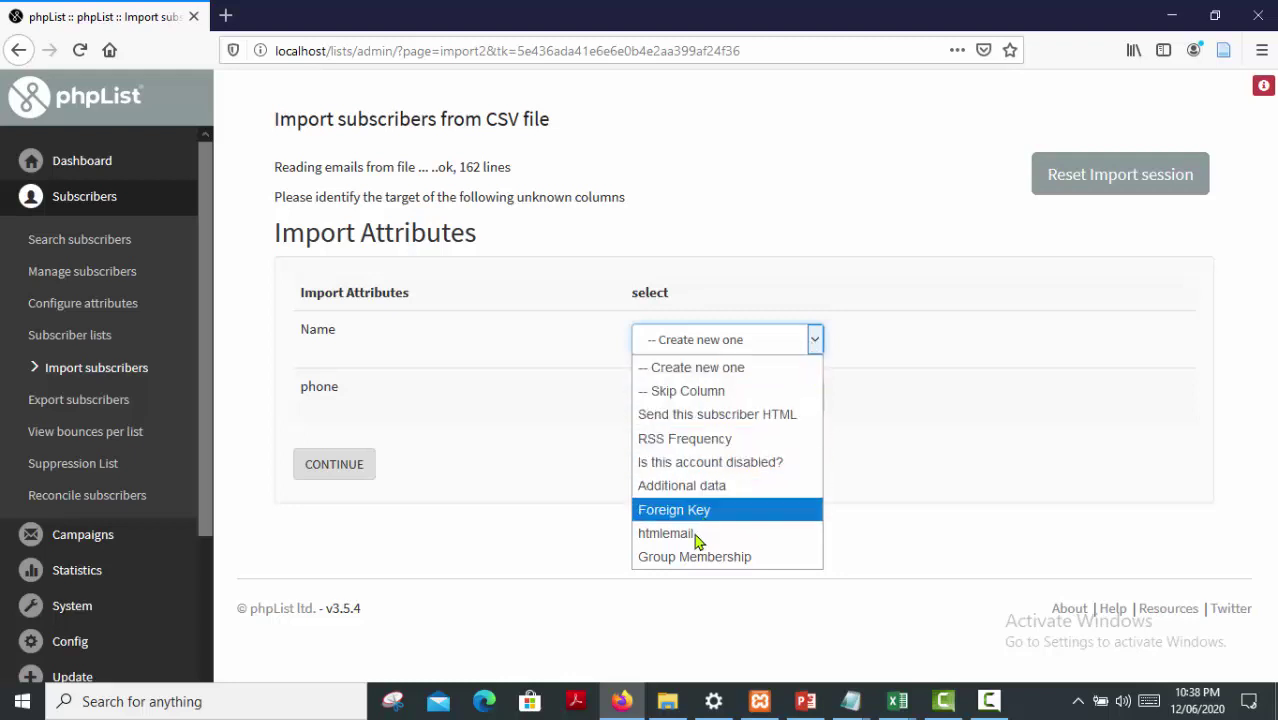
pyautogui.click(530, 410)
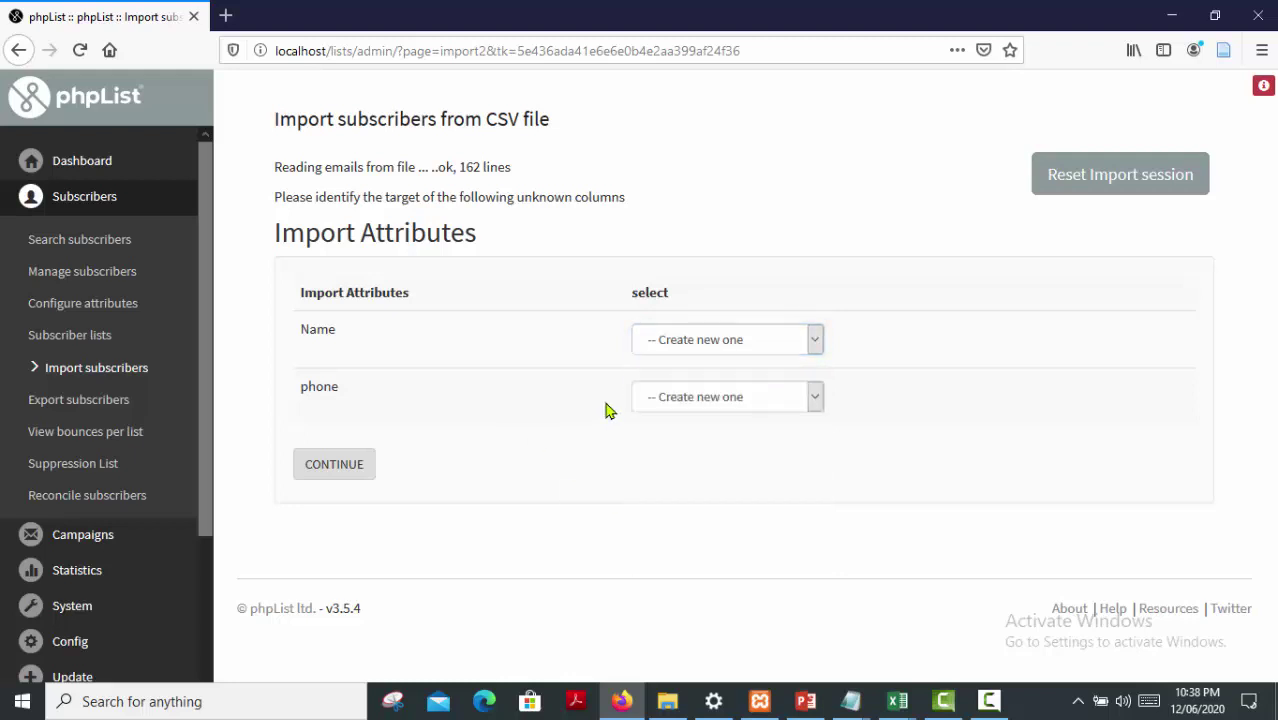
pyautogui.click(814, 398)
pyautogui.click(500, 423)
pyautogui.click(344, 476)
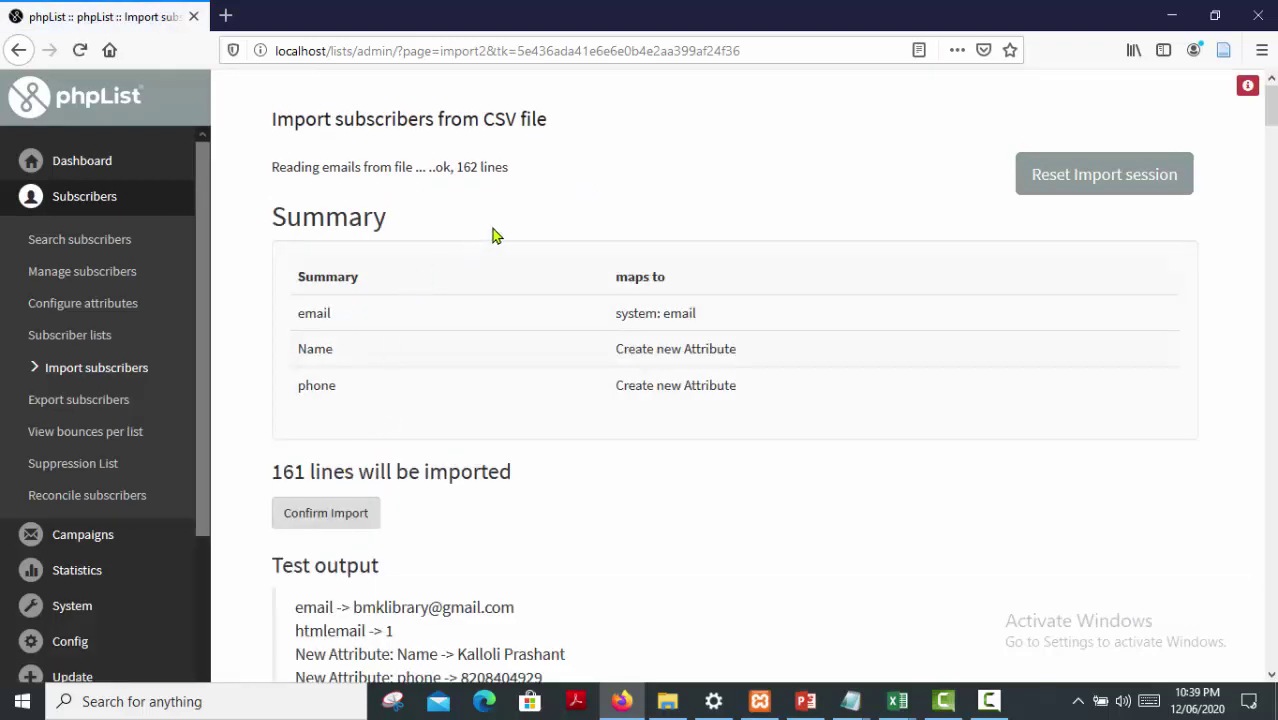
# Review the import Summary showing email mapped and 161 lines to import
pyautogui.scroll(-1, 505, 265)
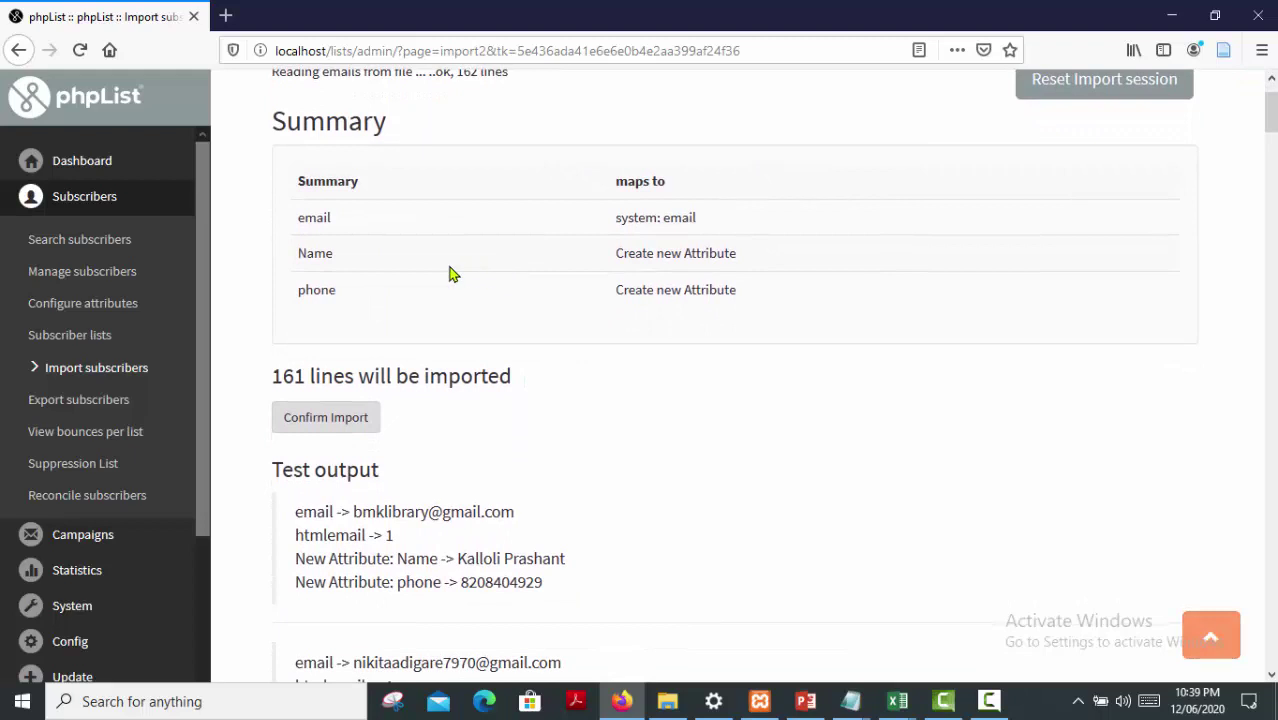
pyautogui.scroll(1, 450, 273)
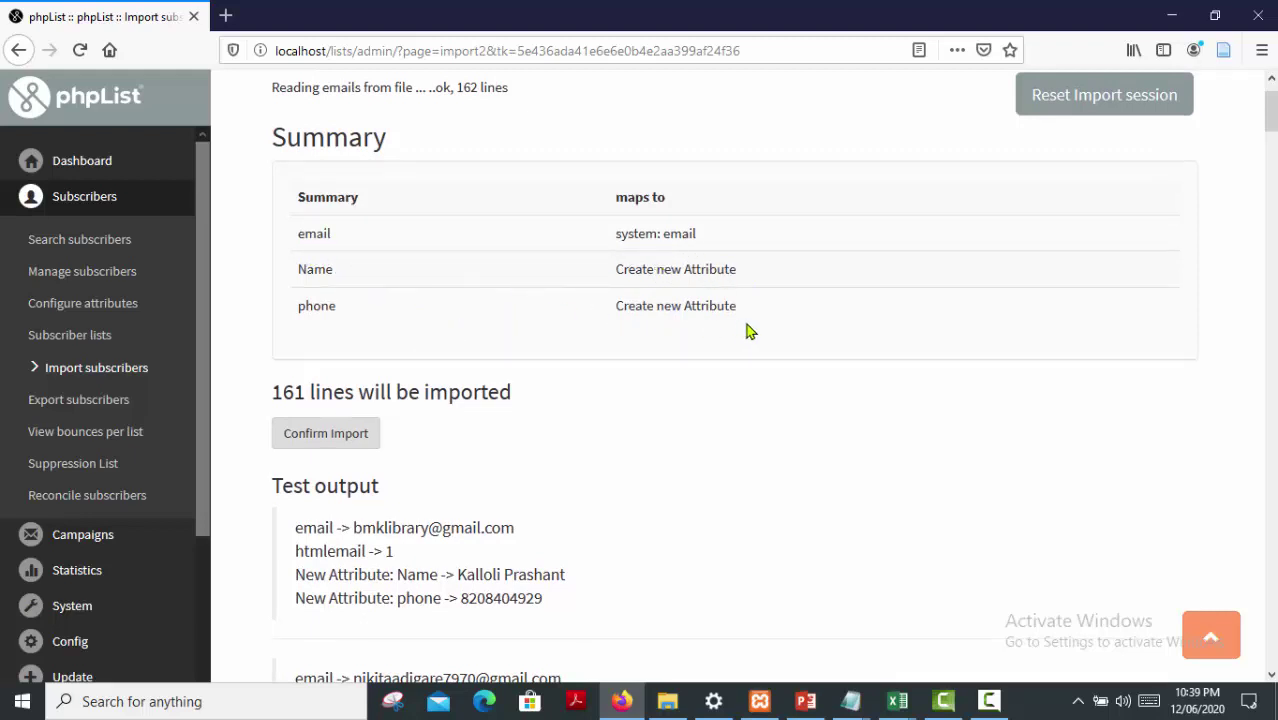
pyautogui.scroll(-1, 748, 331)
pyautogui.scroll(-2, 748, 331)
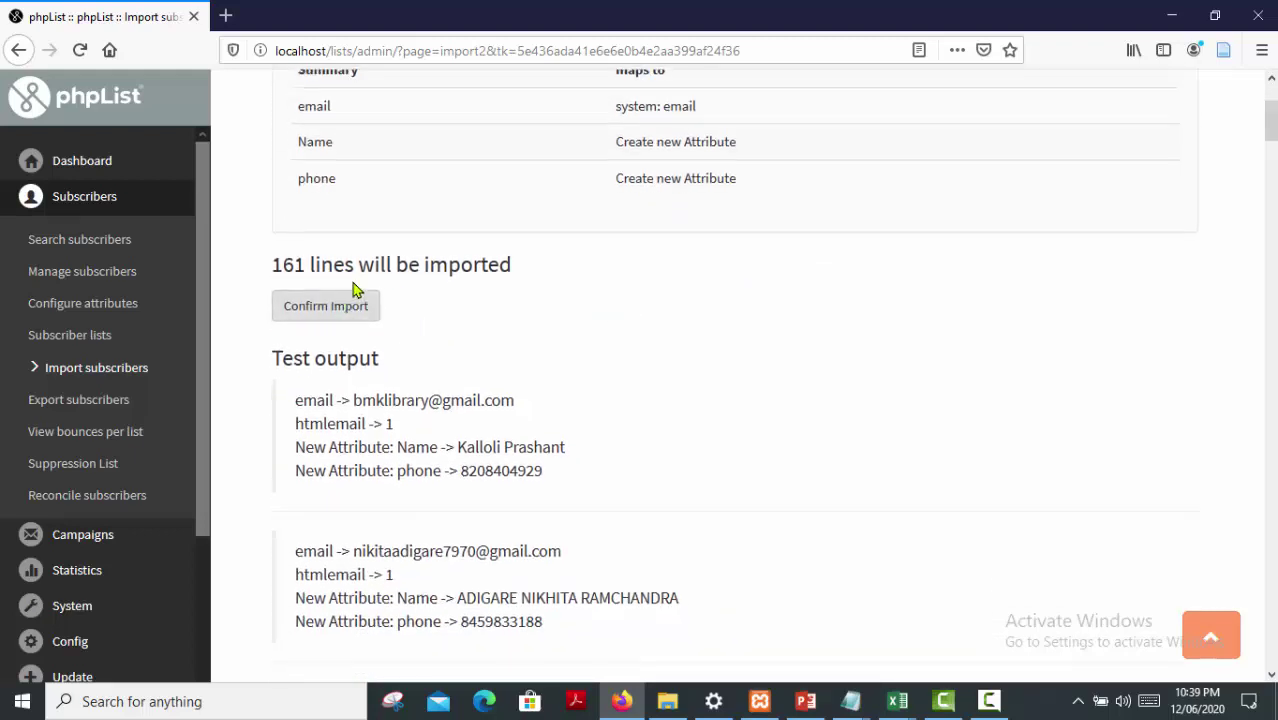
pyautogui.scroll(-5, 525, 350)
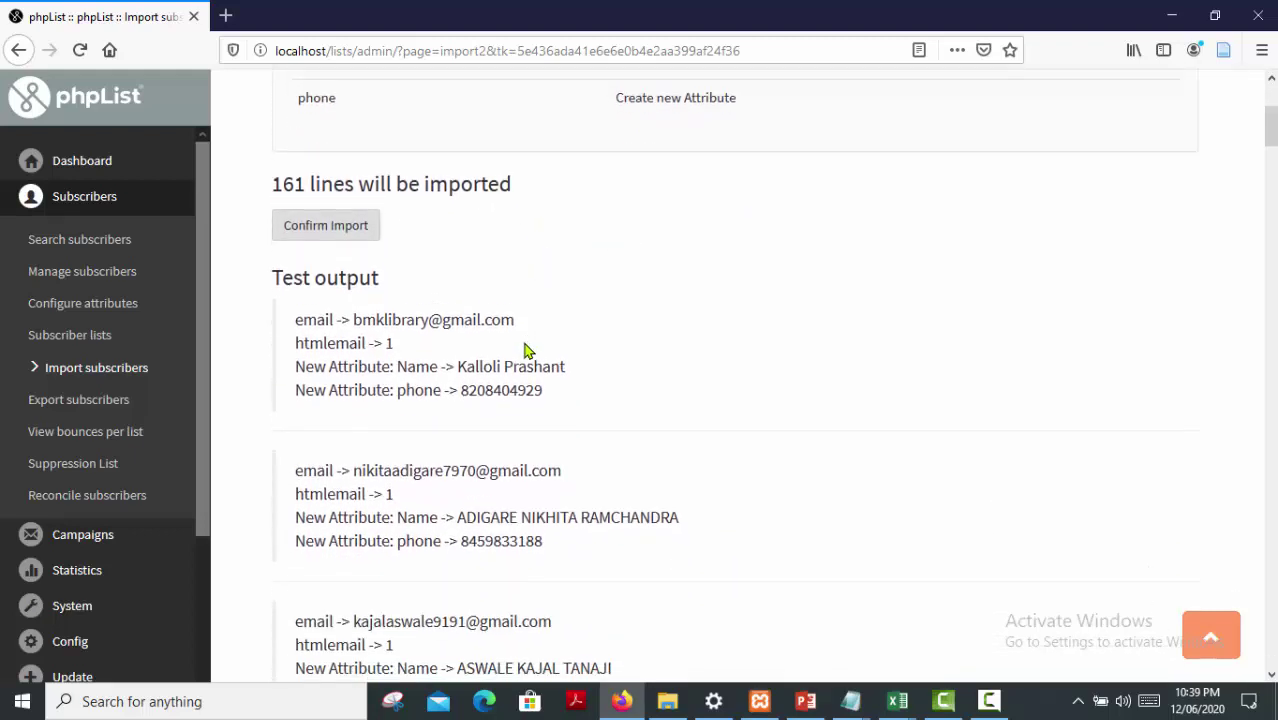
pyautogui.moveTo(274, 103); pyautogui.dragTo(405, 123)
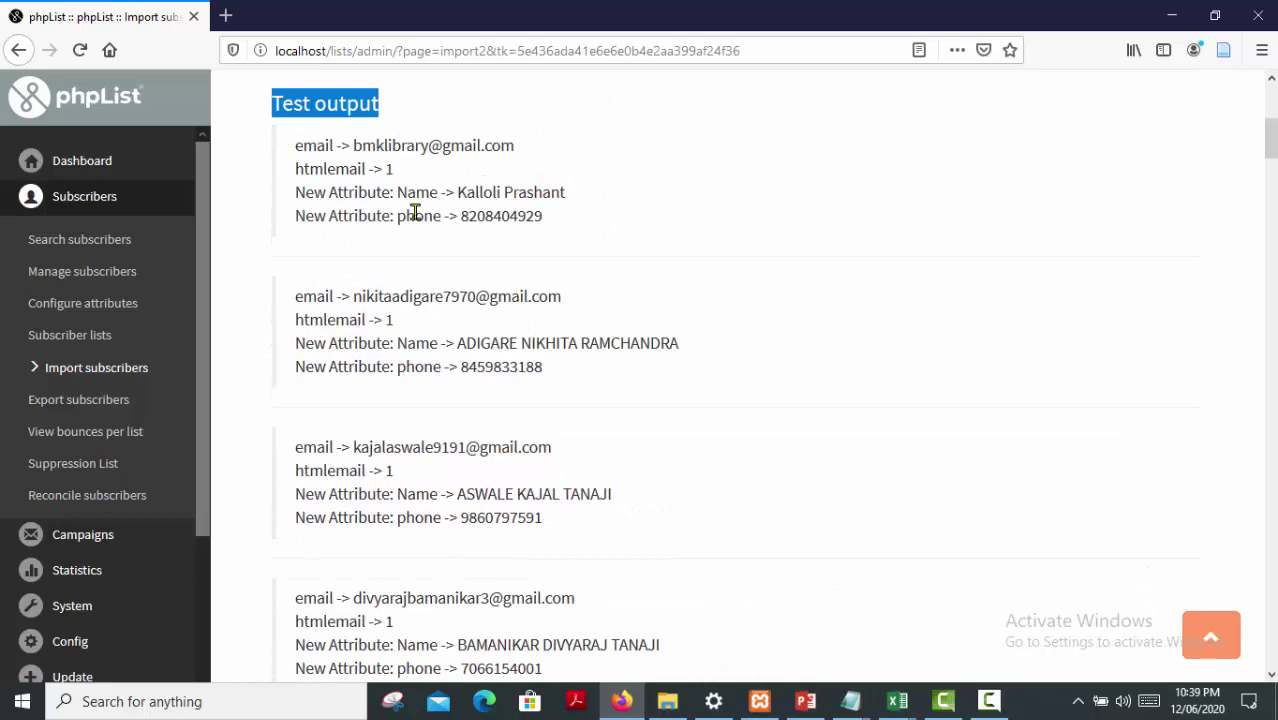
pyautogui.scroll(-2, 416, 240)
pyautogui.scroll(-8, 416, 248)
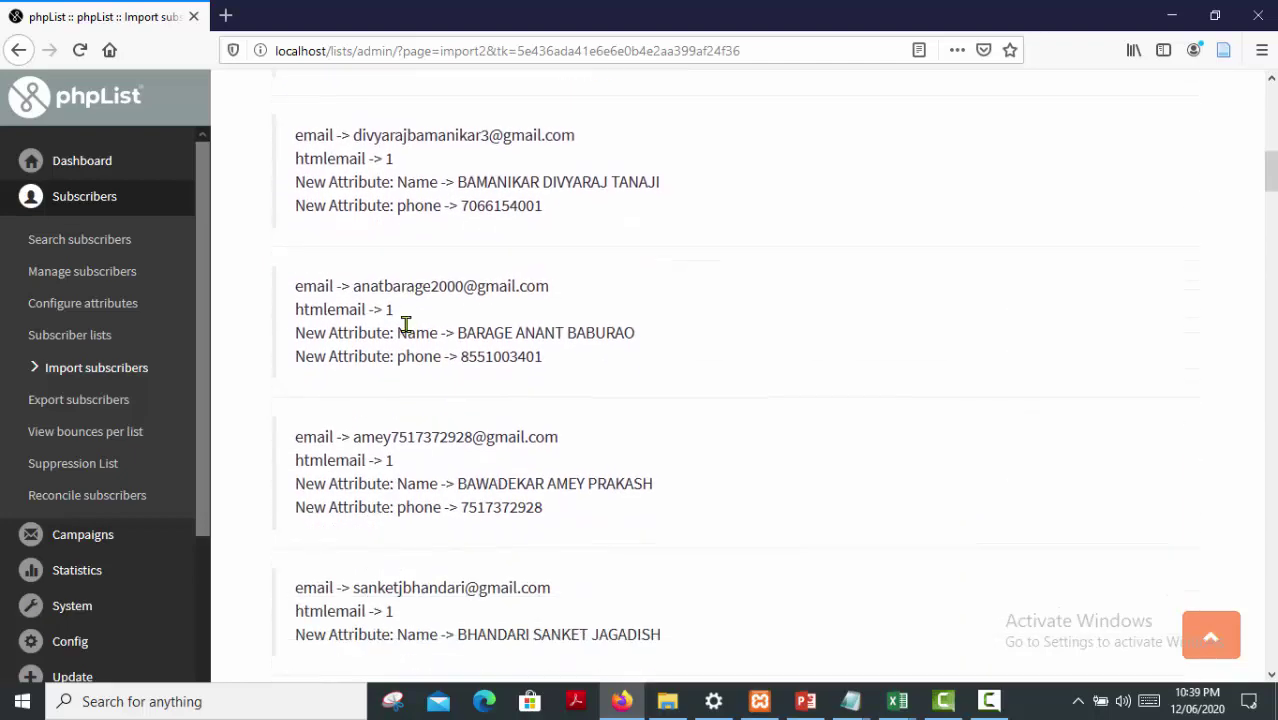
pyautogui.scroll(-6, 408, 340)
pyautogui.scroll(3, 408, 342)
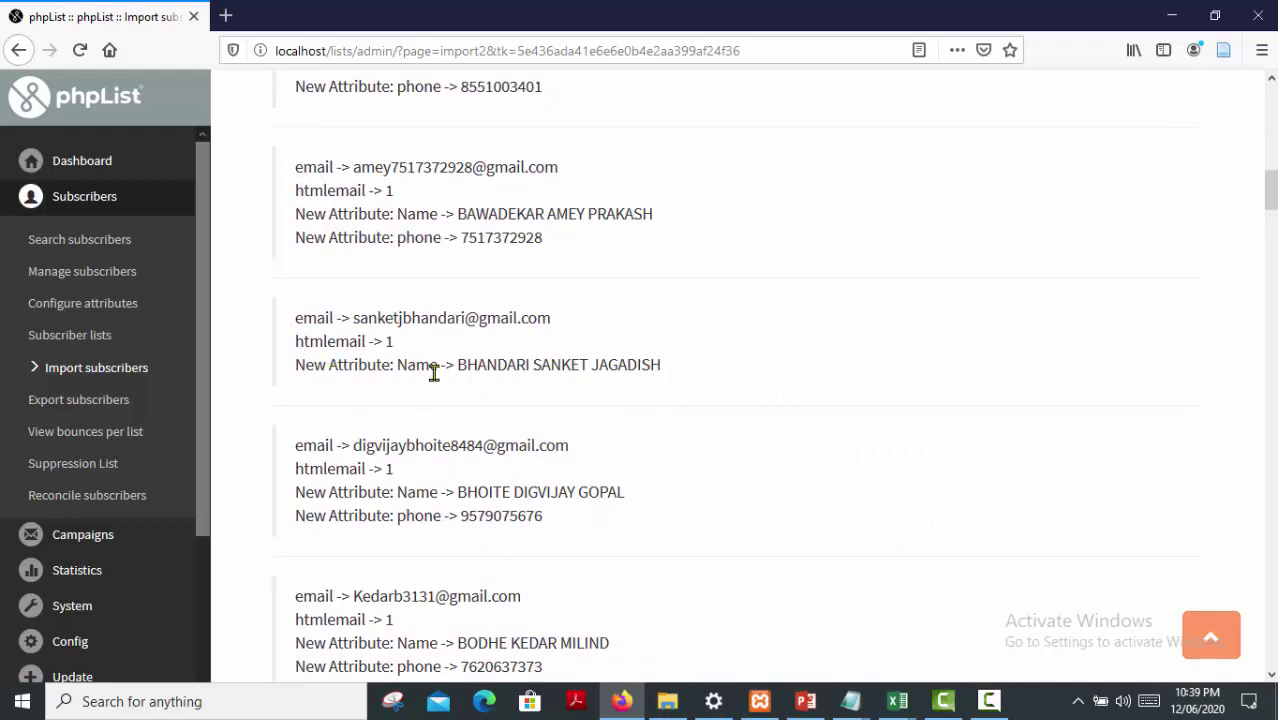
# Check the sample subscribers in the test output, then confirm importing the 161 subscribers
pyautogui.moveTo(452, 372); pyautogui.dragTo(679, 371)
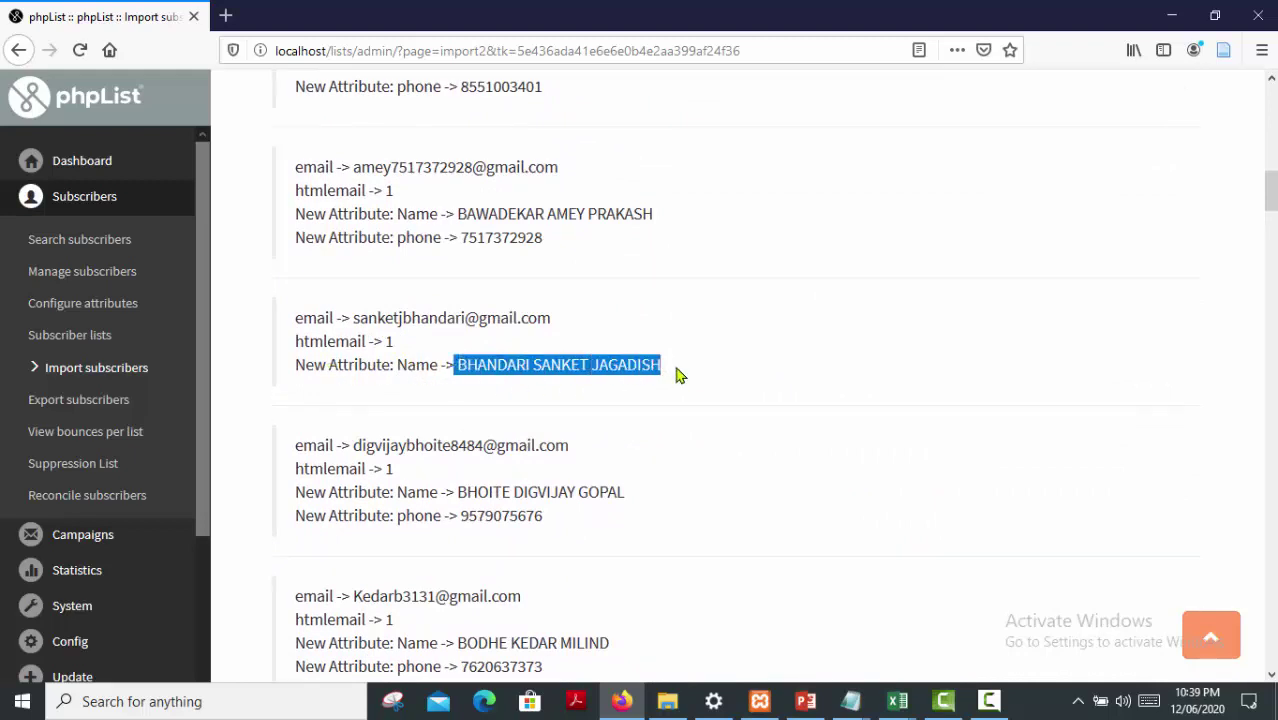
pyautogui.scroll(-1, 608, 425)
pyautogui.scroll(2, 608, 425)
pyautogui.scroll(-2, 607, 425)
pyautogui.scroll(-1, 608, 425)
pyautogui.moveTo(415, 440); pyautogui.dragTo(542, 453)
pyautogui.scroll(12, 541, 453)
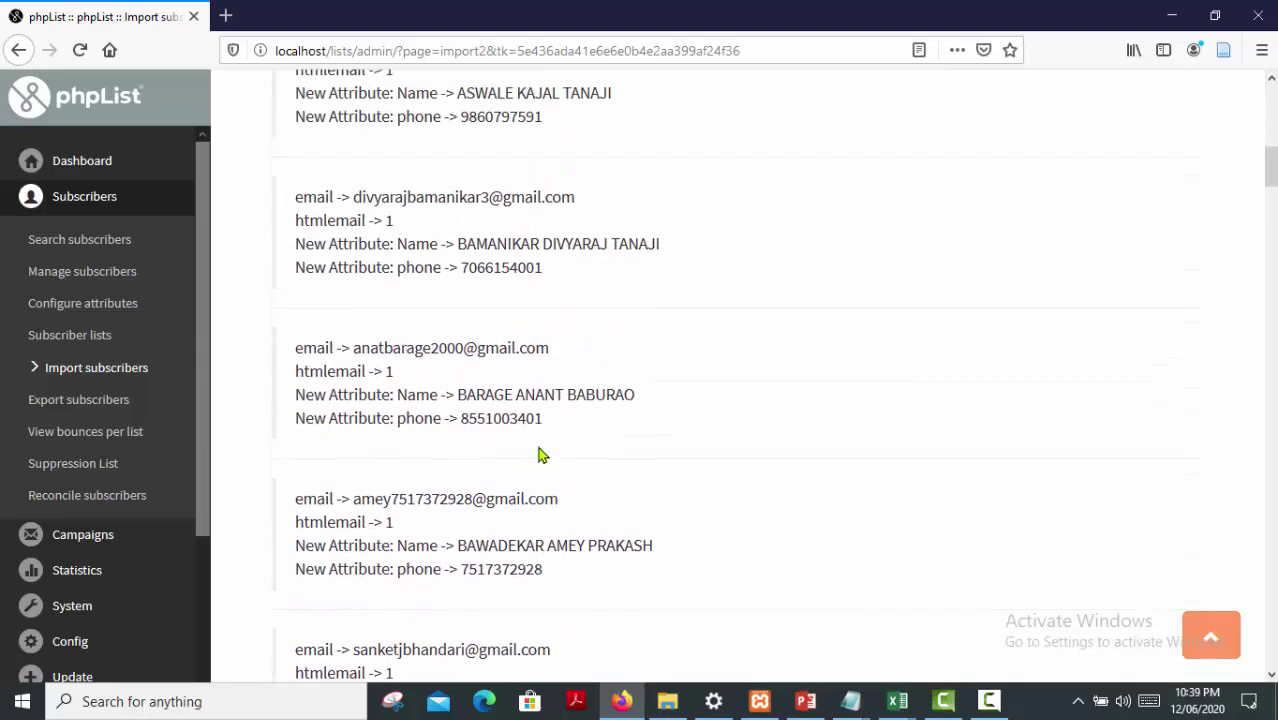
pyautogui.scroll(10, 540, 453)
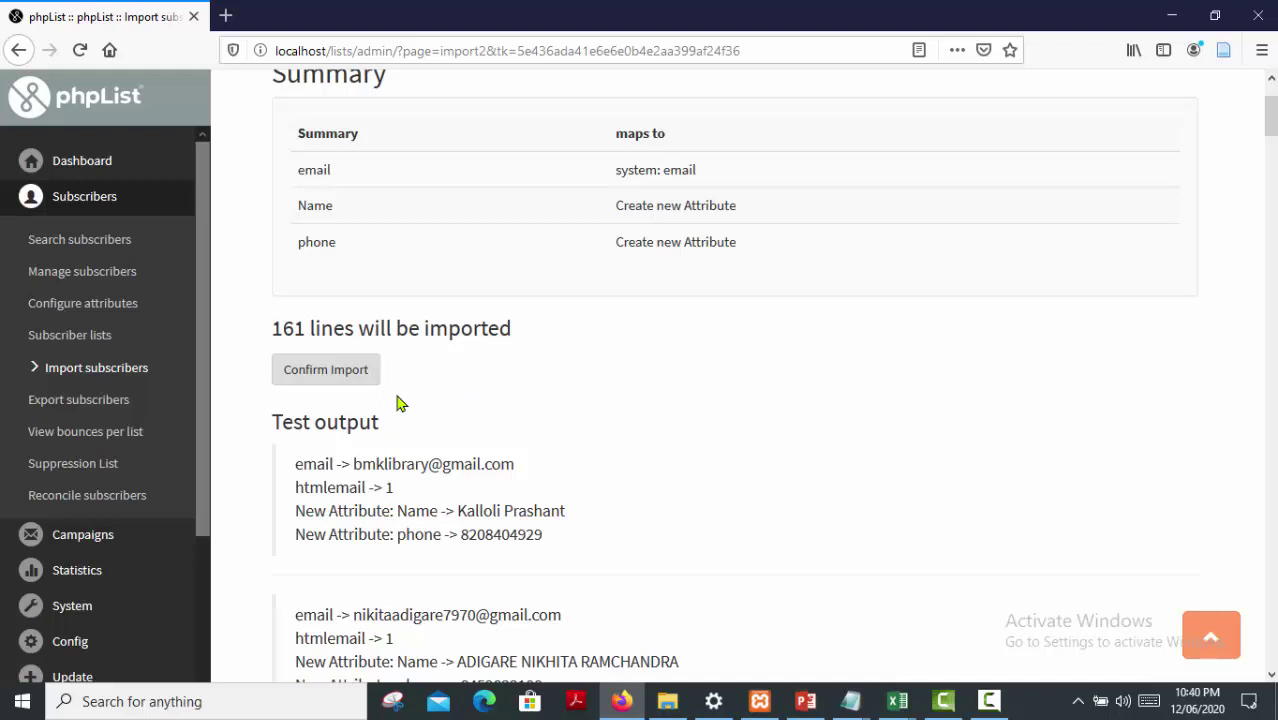
pyautogui.click(327, 384)
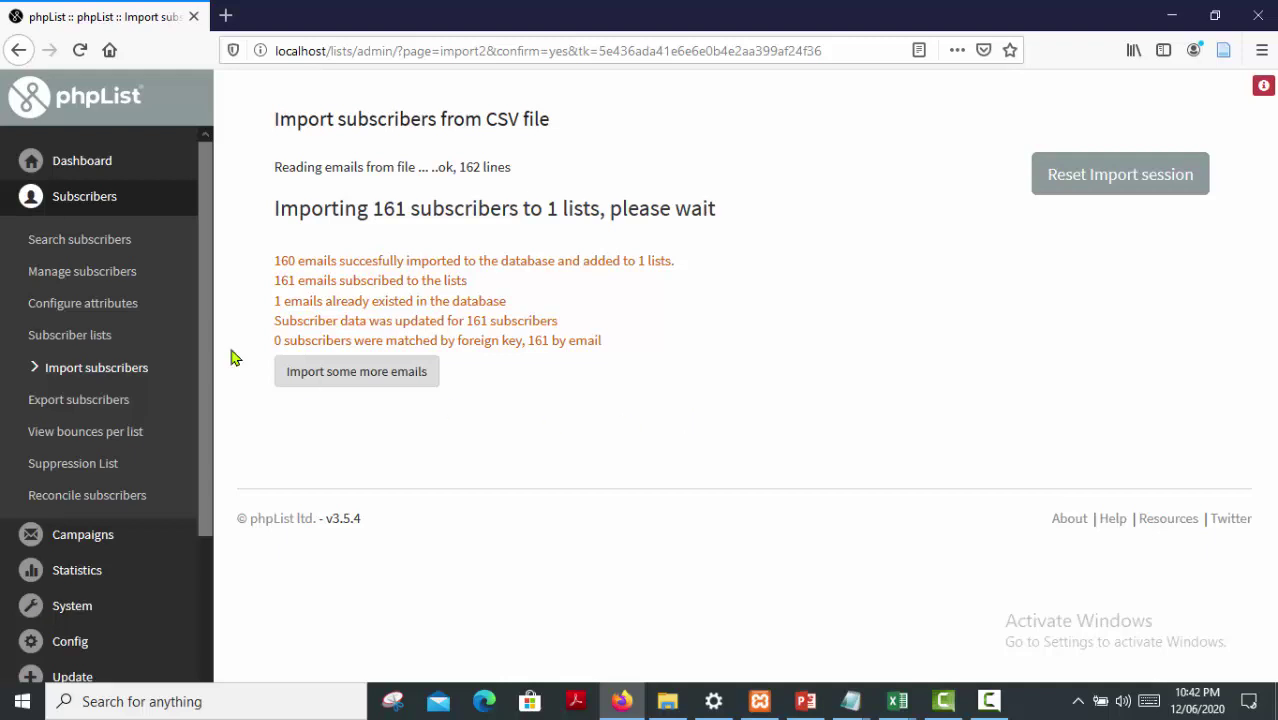
# Go back to the Subscriber lists overview via the sidebar
pyautogui.click(87, 344)
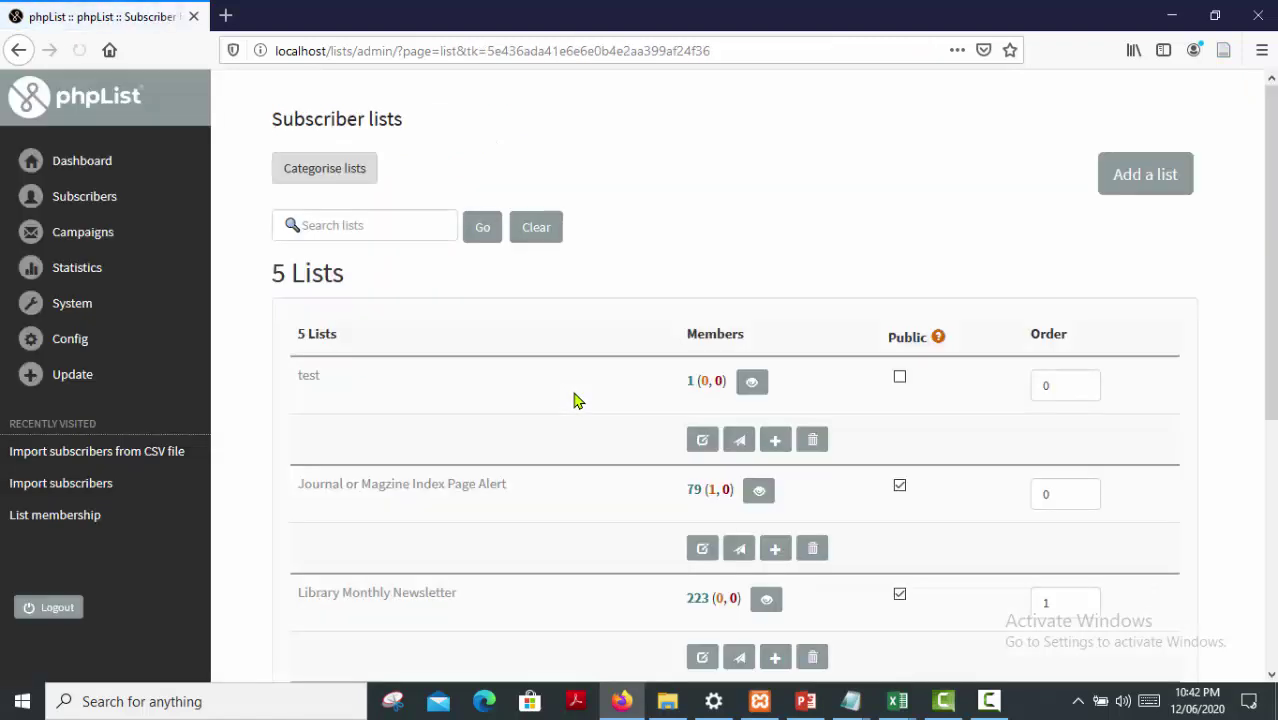
# Verify Science & Technology Alert shows 160 members, with 1 unconfirmed
pyautogui.scroll(-2, 575, 400)
pyautogui.scroll(-5, 575, 400)
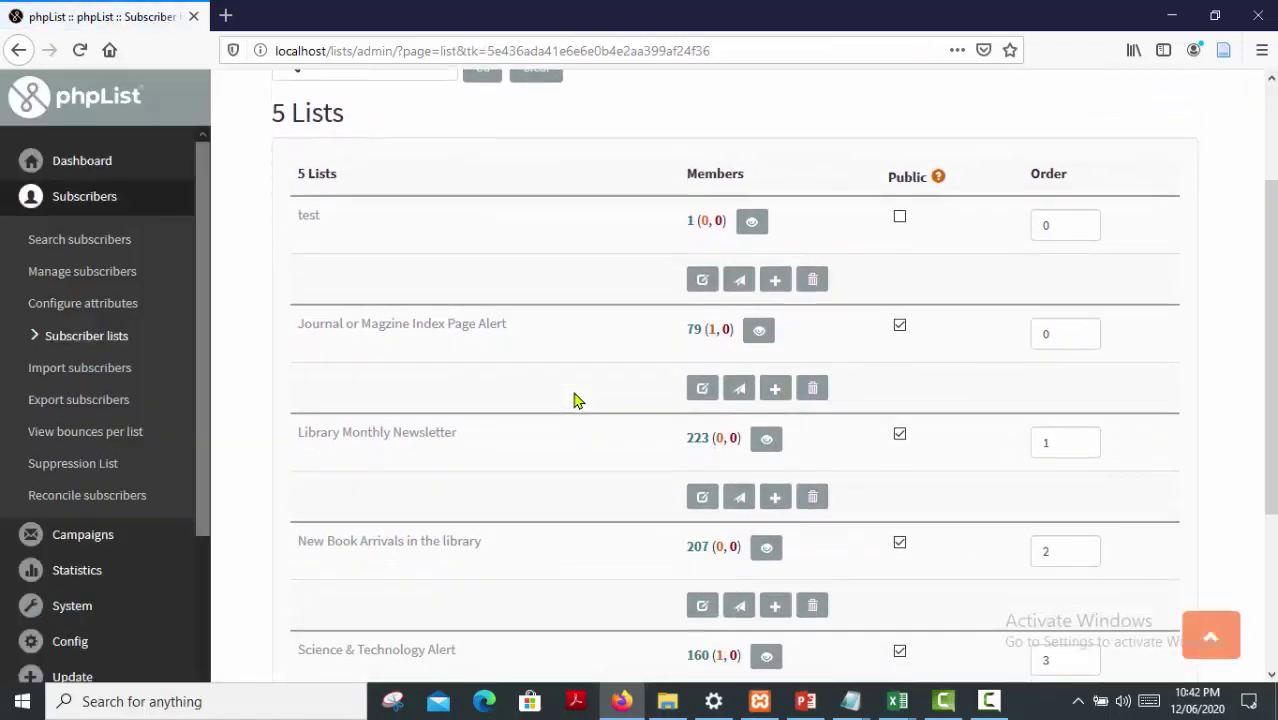
pyautogui.scroll(-2, 575, 400)
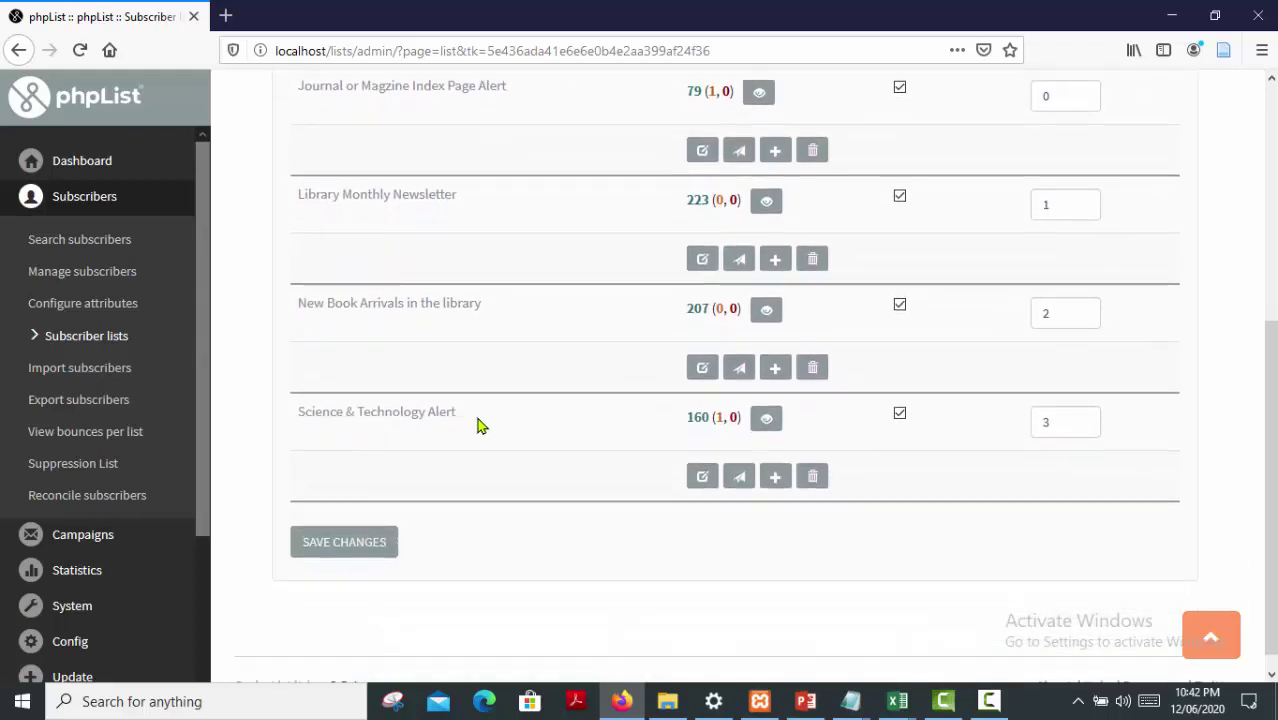
pyautogui.doubleClick(690, 420)
pyautogui.click(716, 424)
pyautogui.doubleClick(716, 424)
pyautogui.scroll(2, 527, 423)
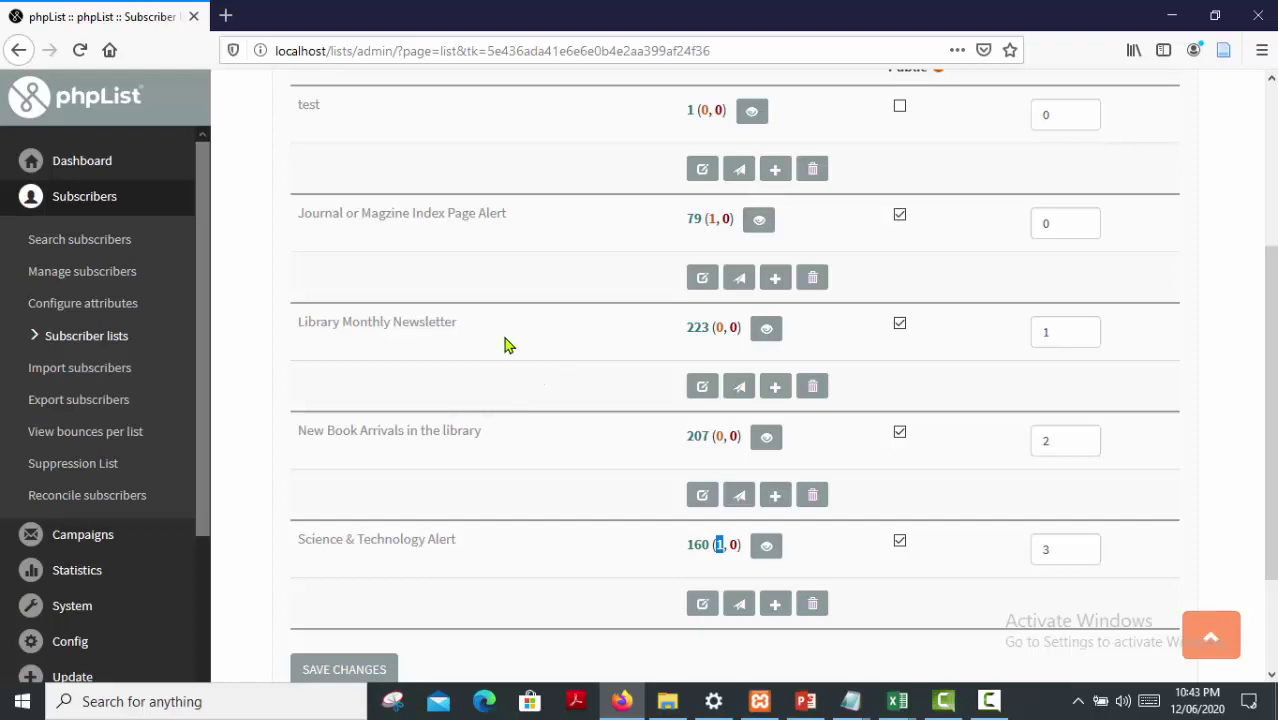
# Compare other lists' counts: Journal Alert 79, Library Monthly Newsletter 223, New Book Arrivals 207
pyautogui.scroll(1, 407, 277)
pyautogui.scroll(1, 407, 277)
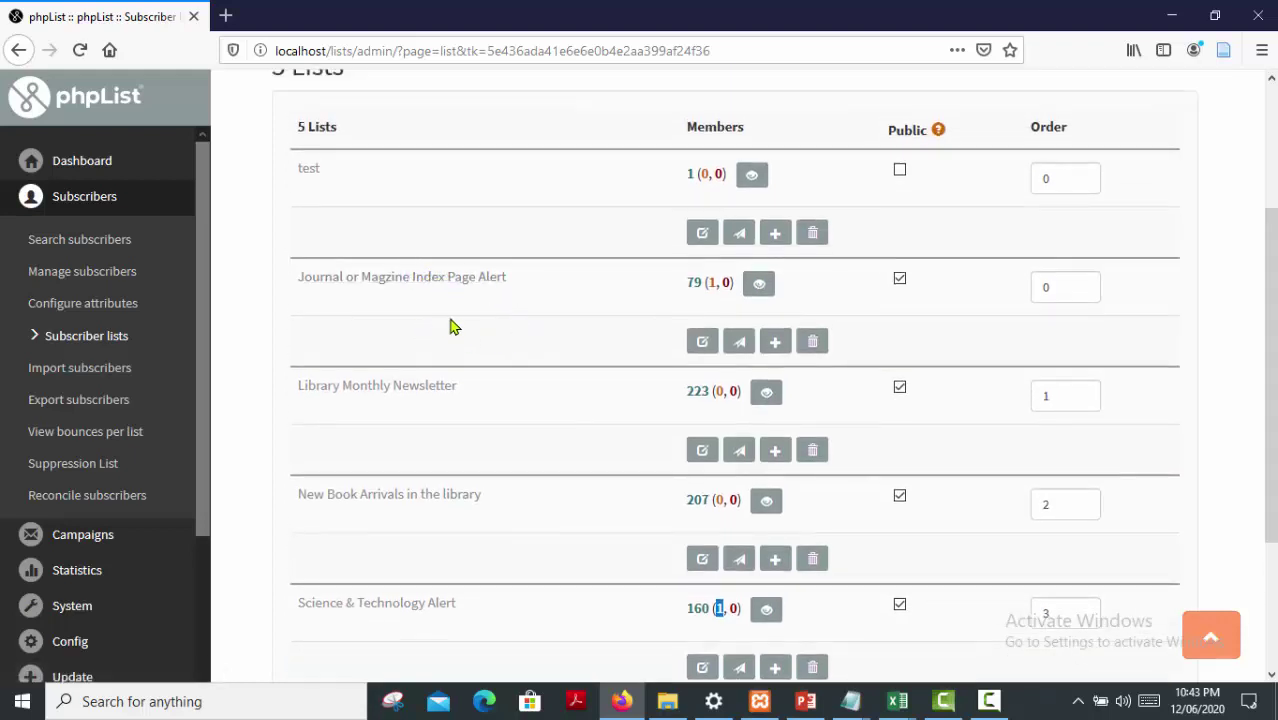
pyautogui.scroll(-1, 454, 323)
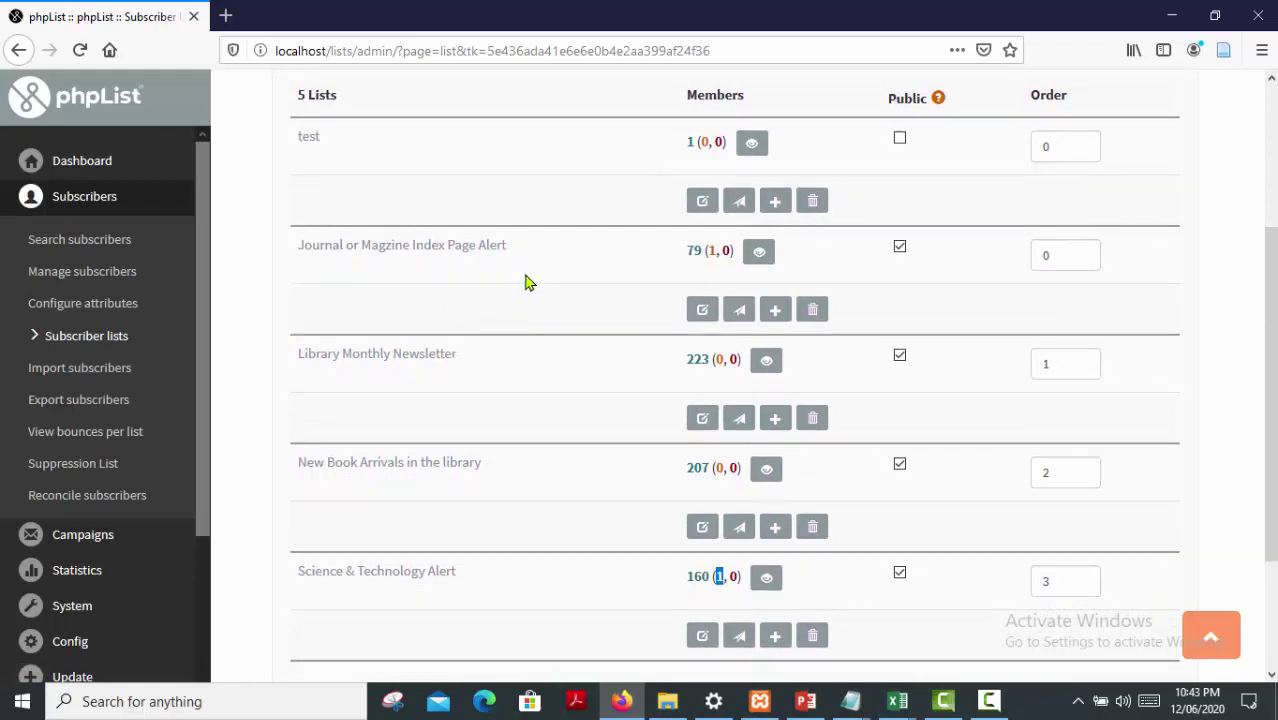
pyautogui.moveTo(297, 252); pyautogui.dragTo(513, 257)
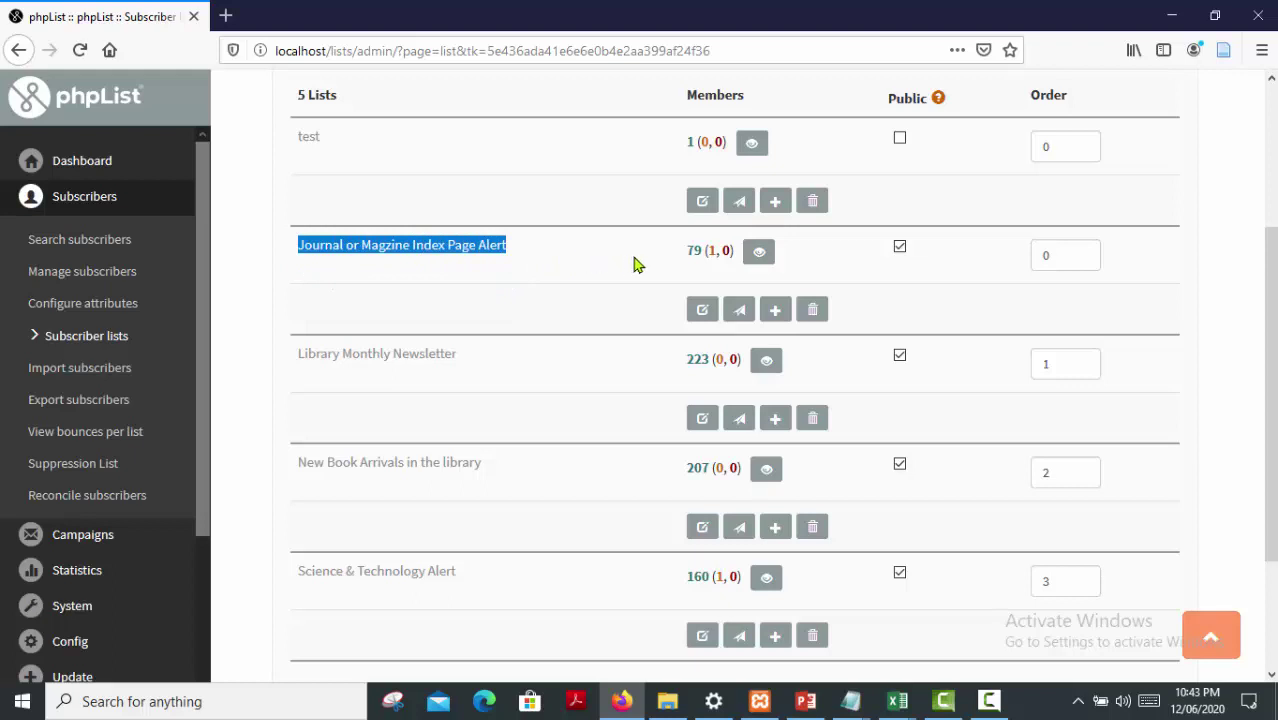
pyautogui.doubleClick(694, 253)
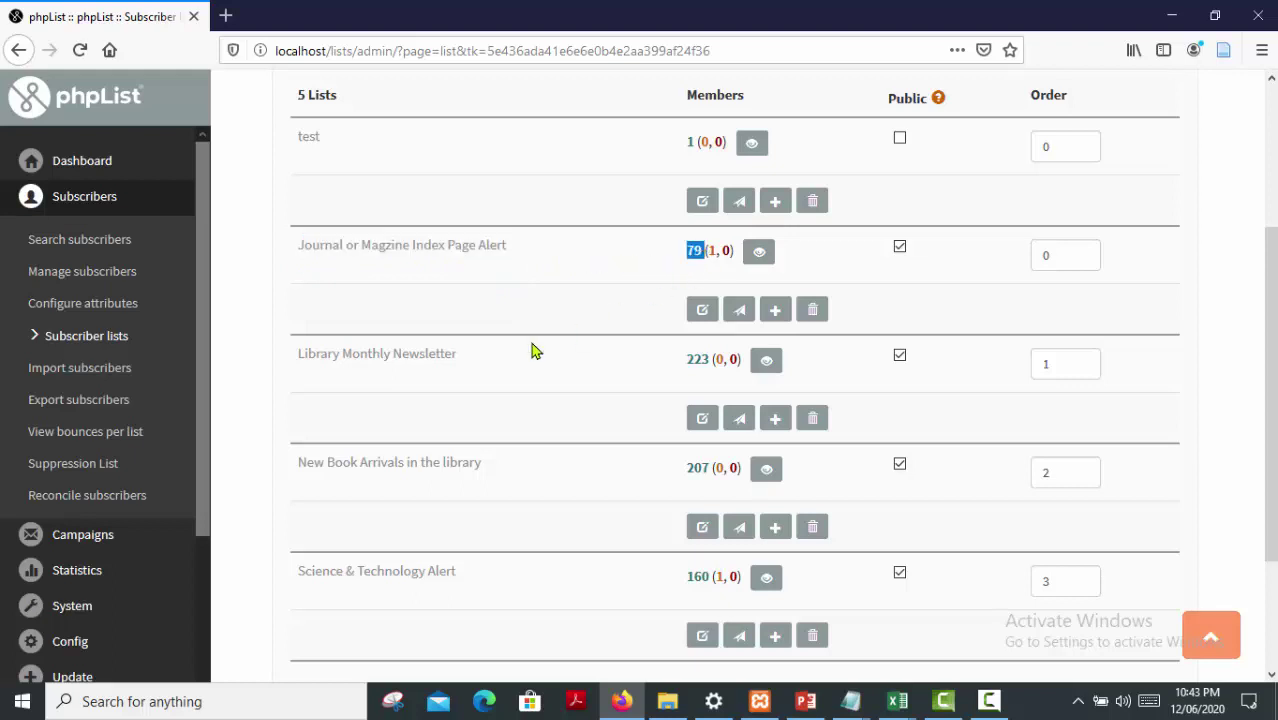
pyautogui.click(288, 364)
pyautogui.moveTo(288, 364); pyautogui.dragTo(498, 373)
pyautogui.moveTo(670, 376); pyautogui.dragTo(709, 377)
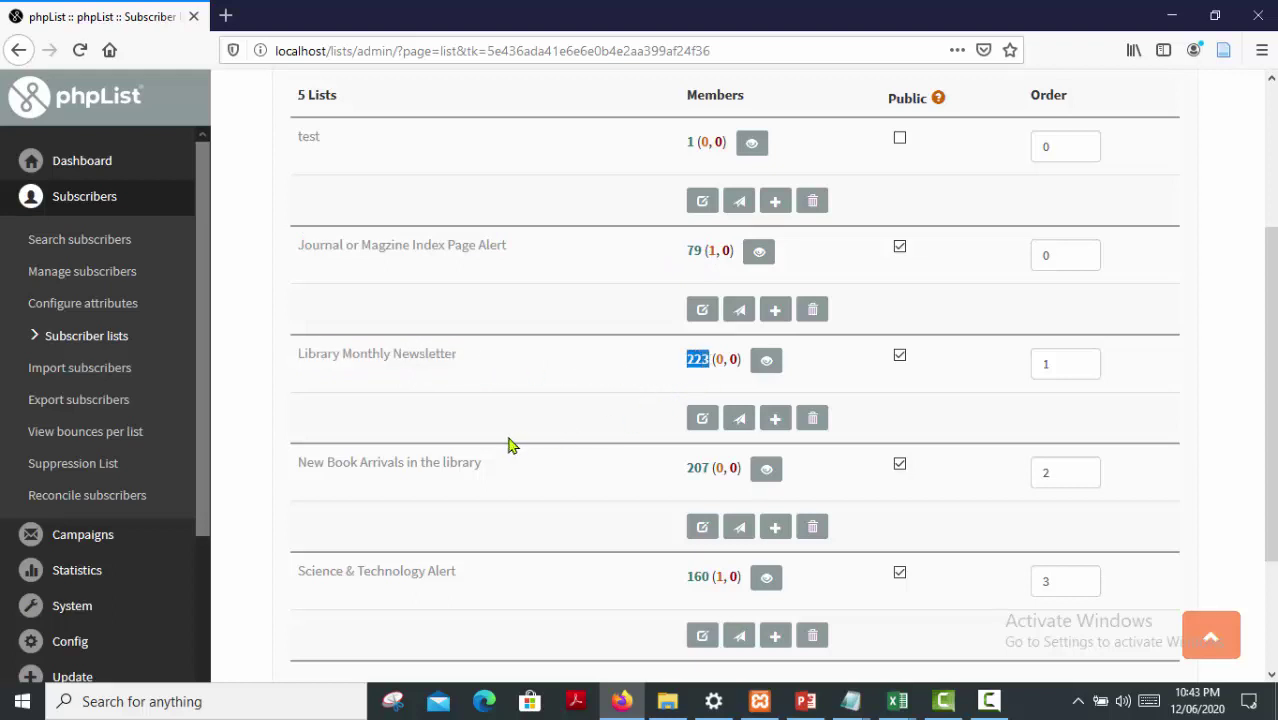
pyautogui.scroll(-1, 508, 442)
pyautogui.moveTo(290, 420); pyautogui.dragTo(708, 426)
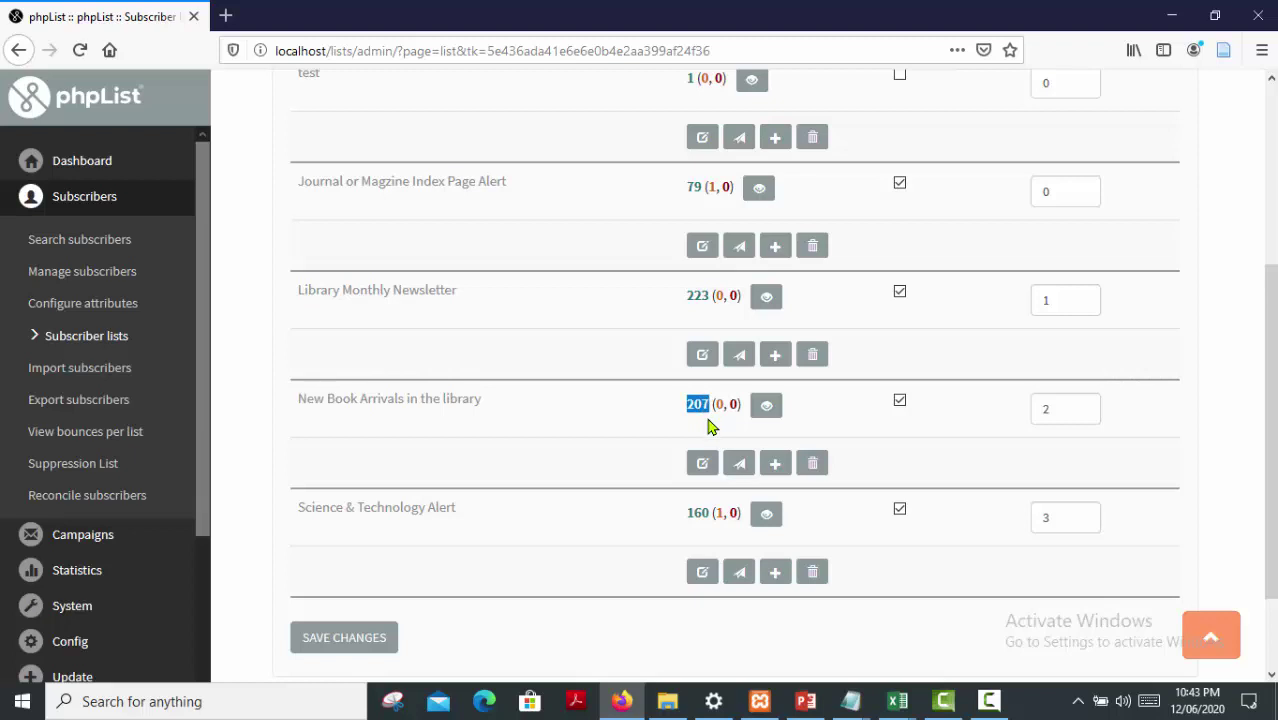
pyautogui.scroll(-2, 591, 448)
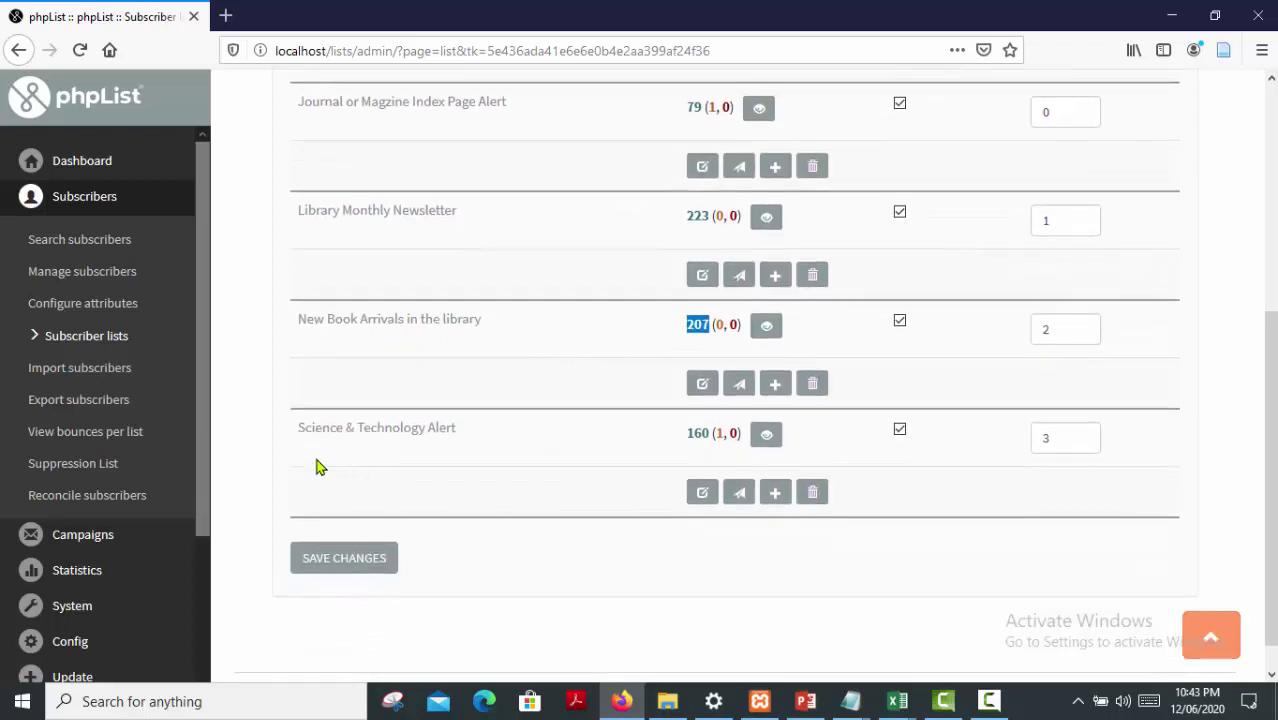